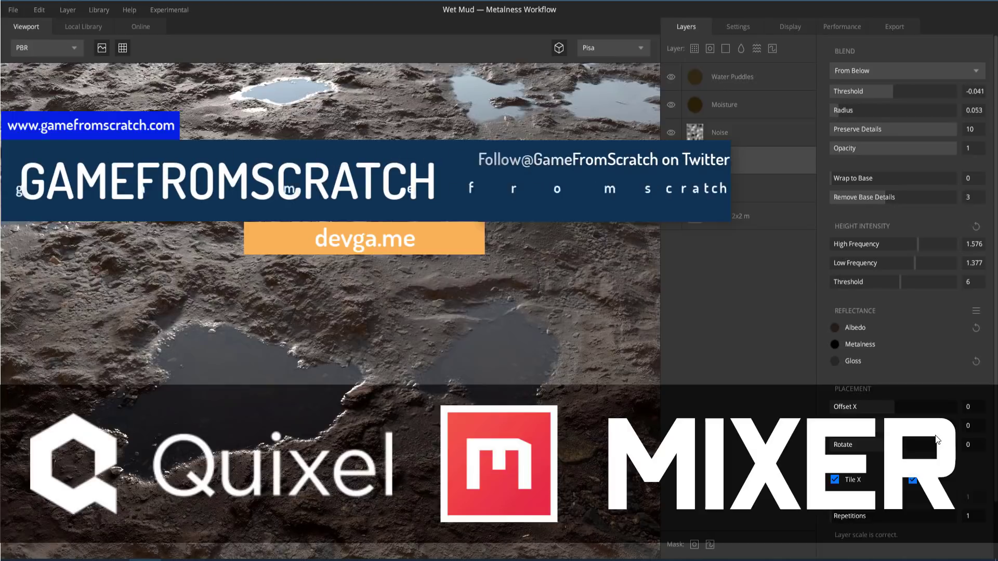
- Switch from the Wet Mud project to the Substance Painter Alternatives article in Firefox
{"action": "key", "text": "alt+Tab"}
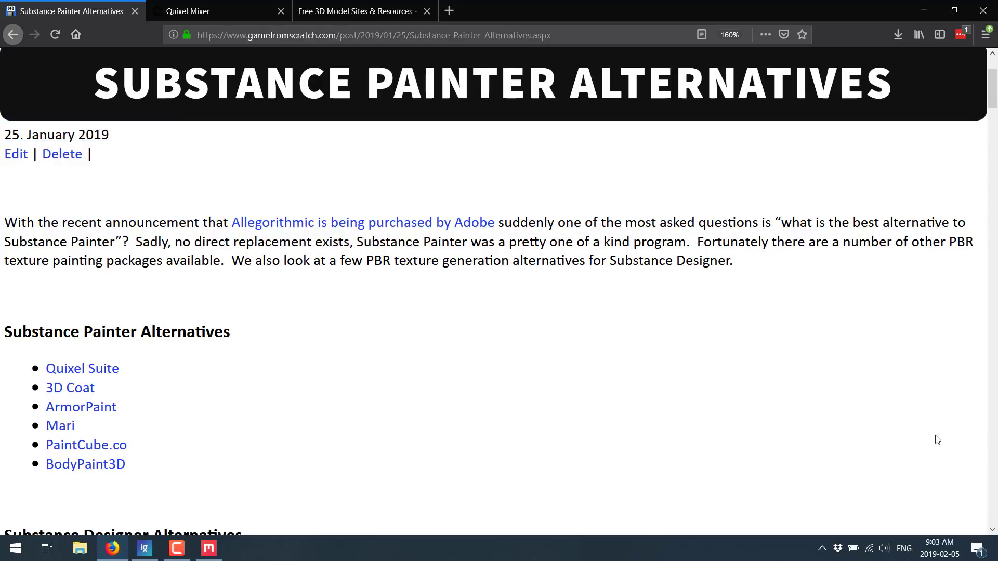
- Scroll down the gamefromscratch Substance Painter Alternatives article
{"action": "scroll", "coordinate": [546, 447], "scroll_direction": "down", "scroll_amount": 4}
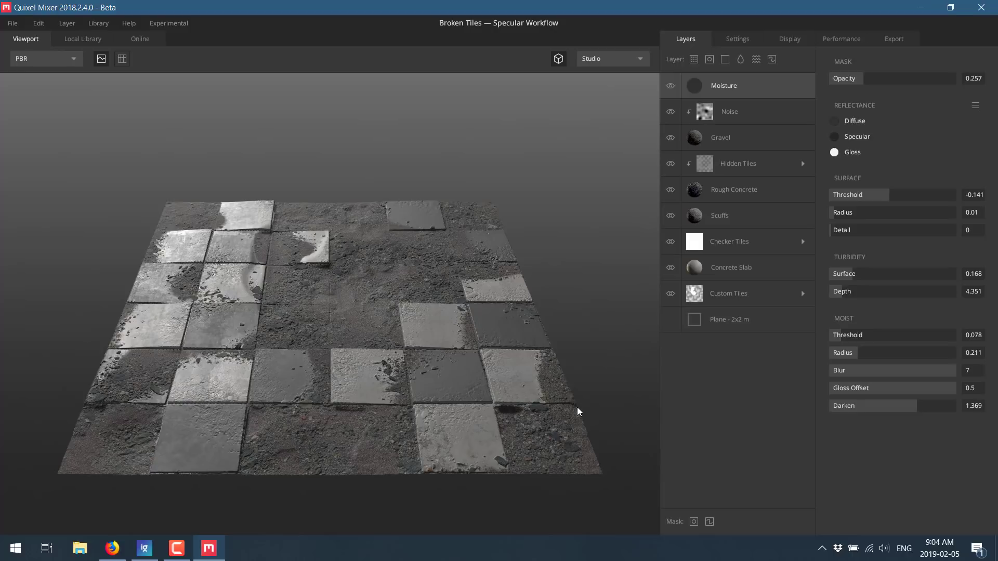
{"action": "scroll", "coordinate": [365, 397], "scroll_direction": "up", "scroll_amount": 5}
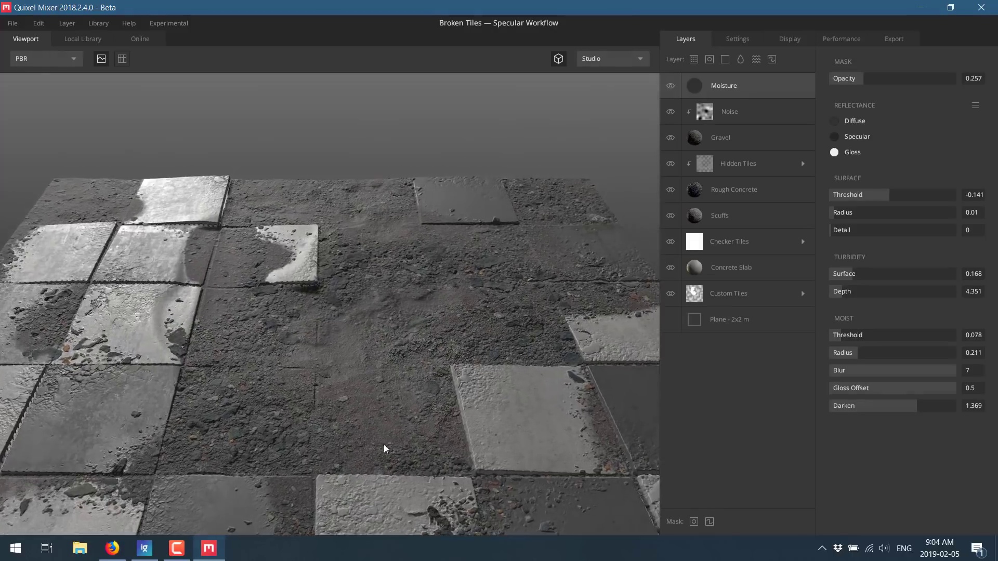
{"action": "left_click_drag", "start_coordinate": [383, 449], "coordinate": [534, 300]}
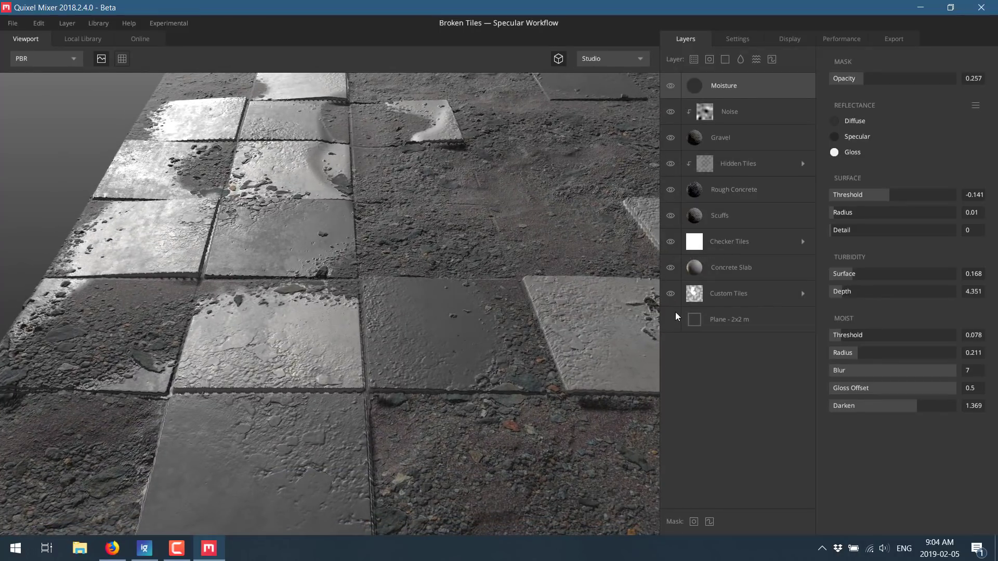
{"action": "scroll", "coordinate": [474, 326], "scroll_direction": "down", "scroll_amount": 4}
{"action": "left_click_drag", "start_coordinate": [483, 323], "coordinate": [386, 340]}
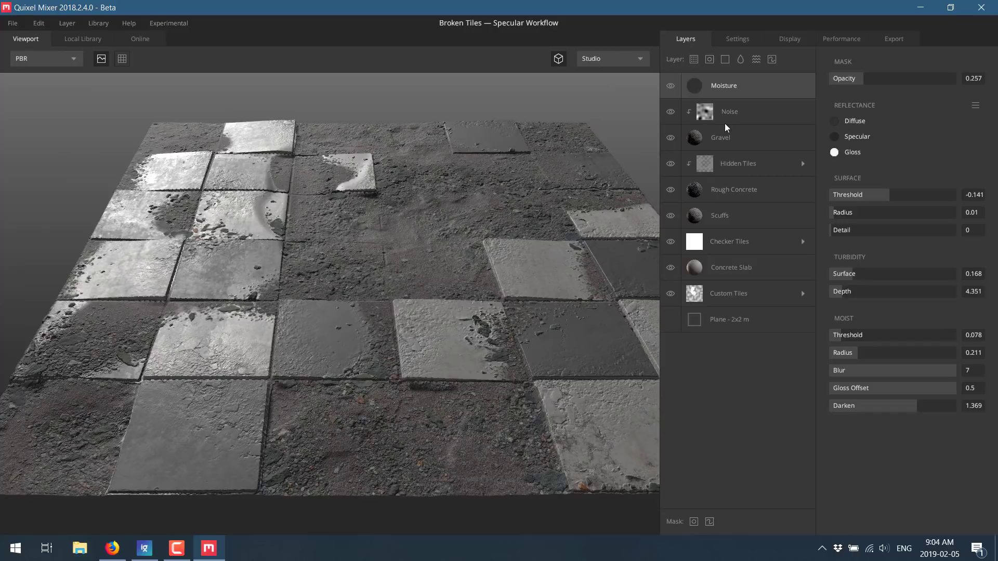
{"action": "left_click", "coordinate": [673, 294]}
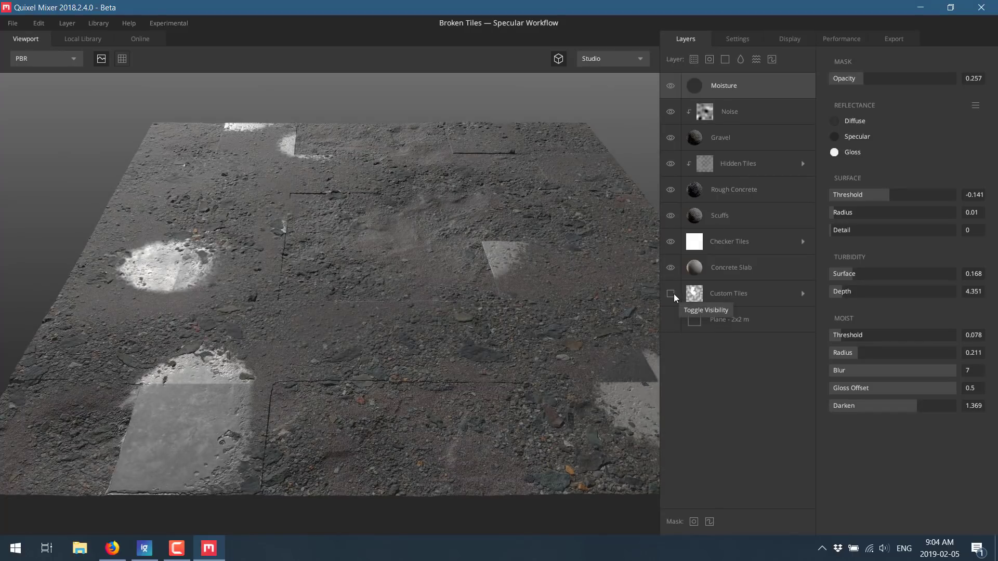
{"action": "left_click", "coordinate": [673, 294]}
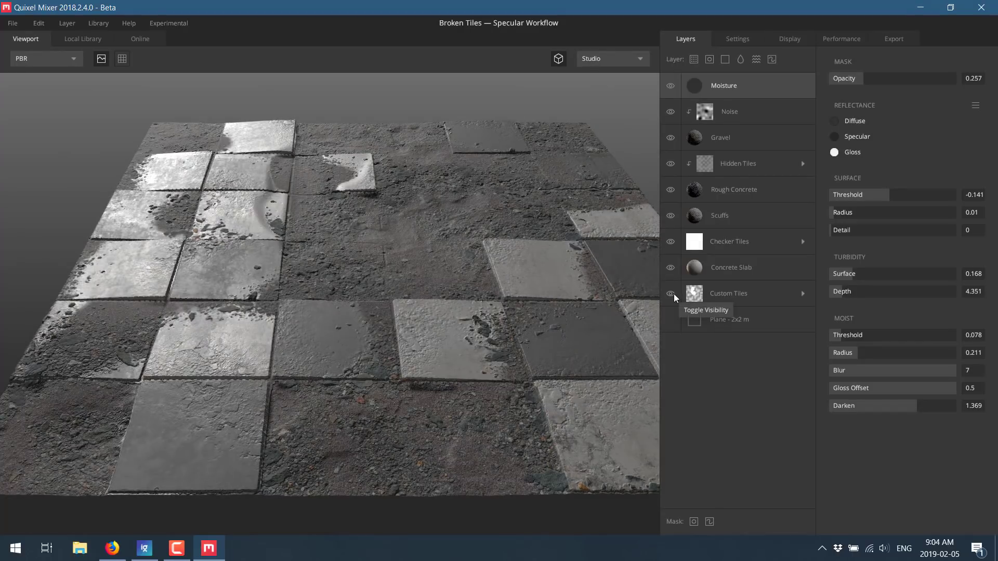
{"action": "left_click", "coordinate": [672, 267]}
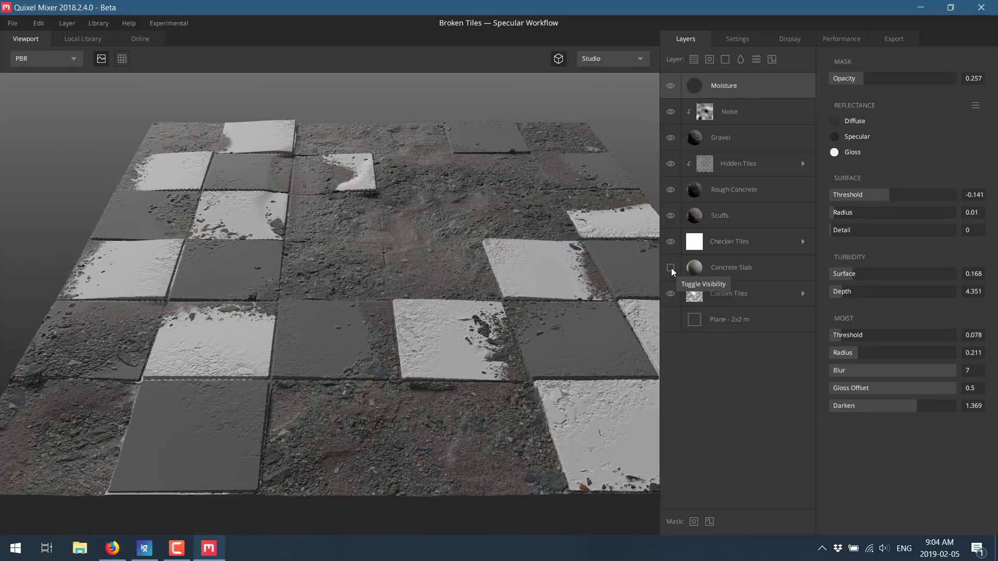
{"action": "left_click", "coordinate": [672, 267]}
{"action": "left_click", "coordinate": [672, 240]}
{"action": "left_click", "coordinate": [672, 240]}
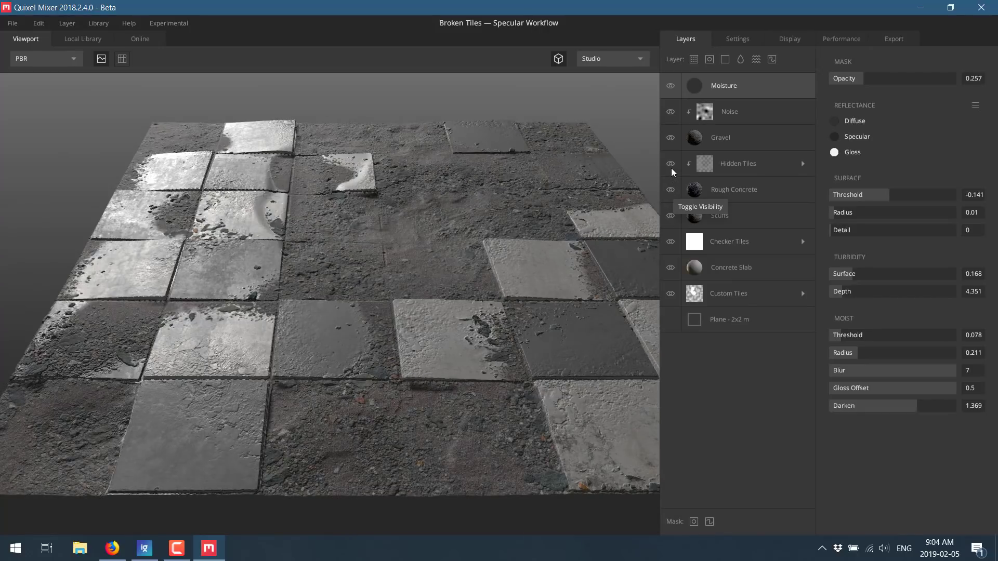
{"action": "left_click", "coordinate": [671, 168]}
{"action": "left_click", "coordinate": [670, 164]}
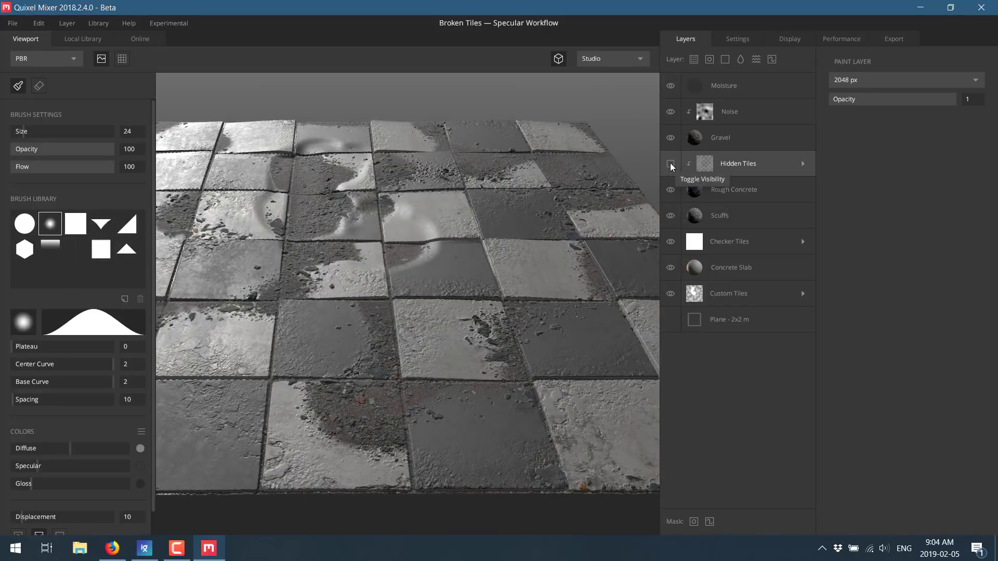
{"action": "left_click", "coordinate": [672, 139]}
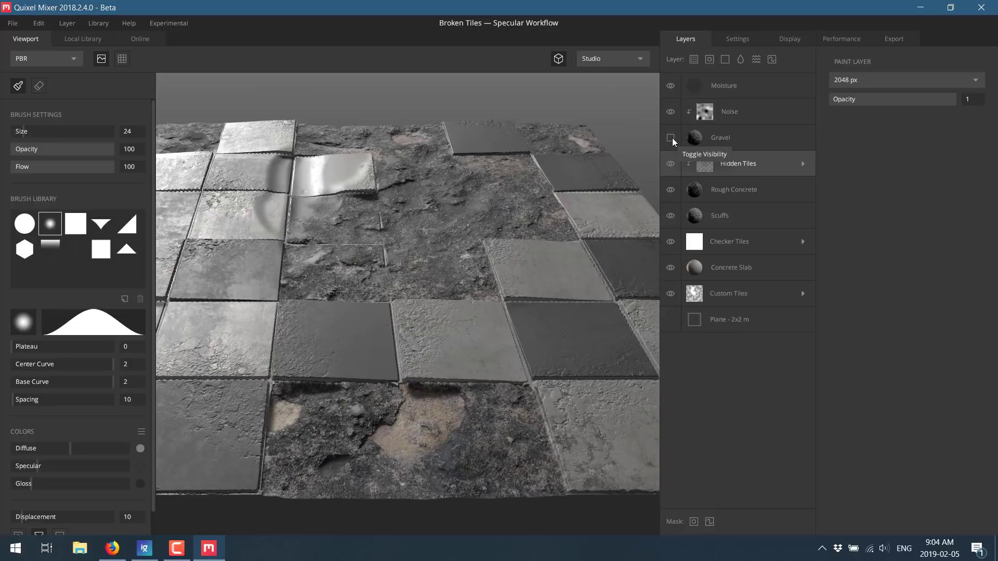
{"action": "left_click", "coordinate": [672, 139]}
{"action": "left_click", "coordinate": [671, 111]}
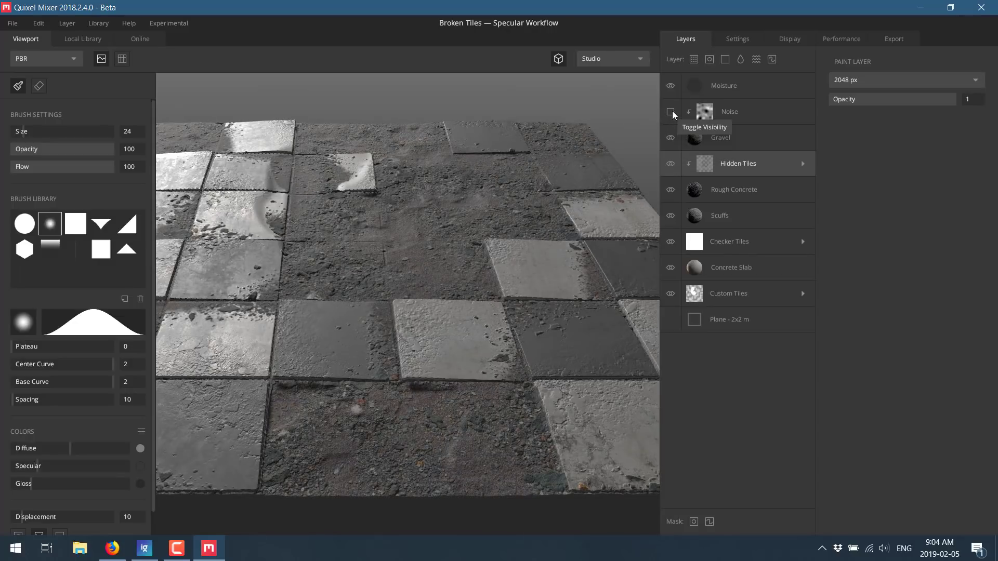
{"action": "left_click", "coordinate": [671, 111]}
{"action": "left_click", "coordinate": [675, 86]}
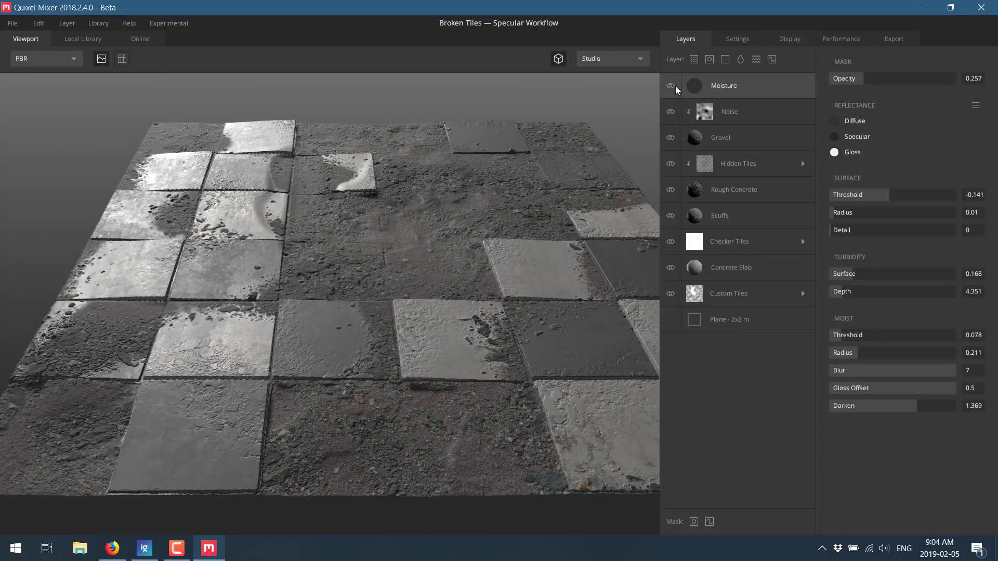
{"action": "left_click", "coordinate": [671, 86]}
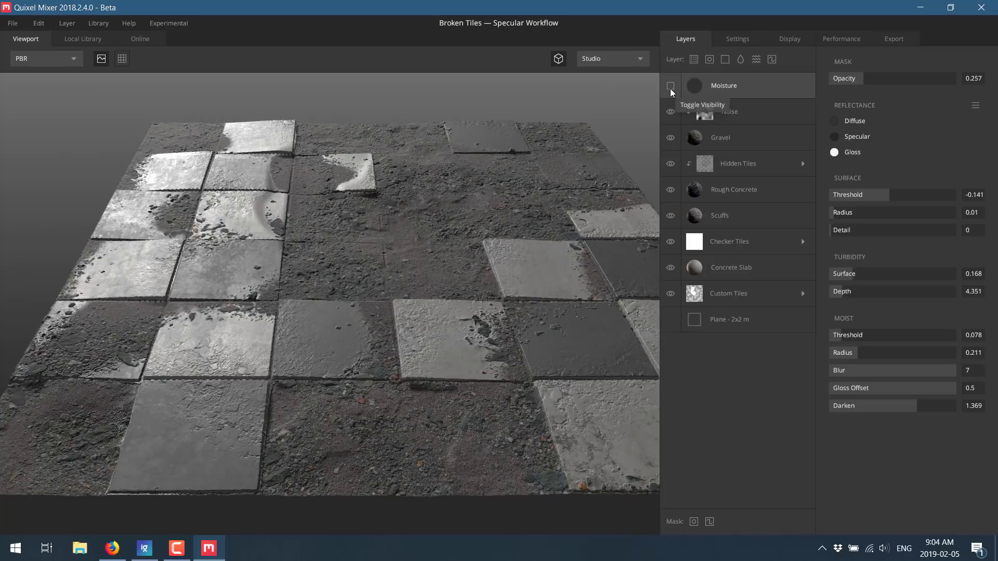
{"action": "left_click", "coordinate": [670, 87]}
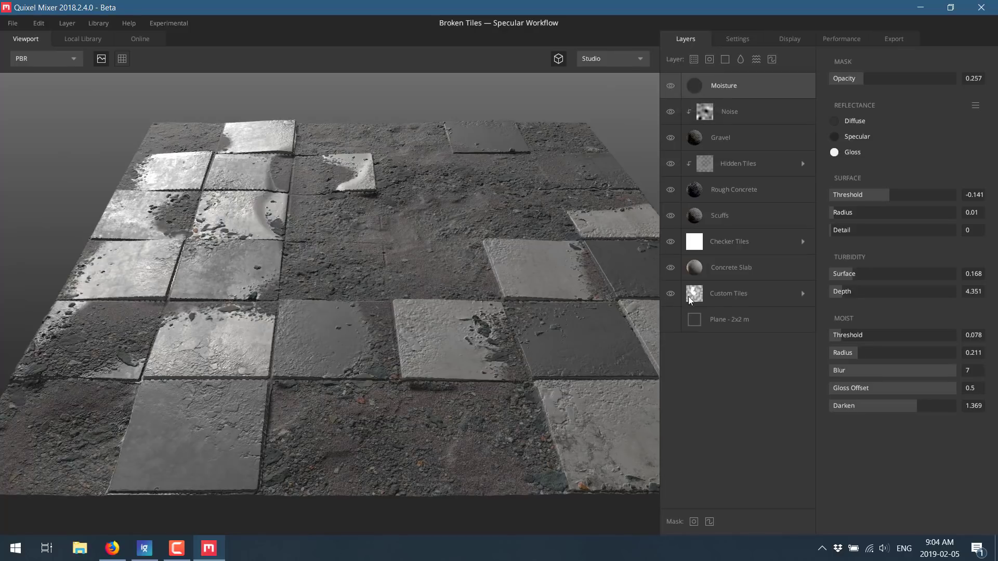
- Select and expand the Custom Tiles layer, then brush two strokes down the centre tiles
{"action": "left_click", "coordinate": [732, 295]}
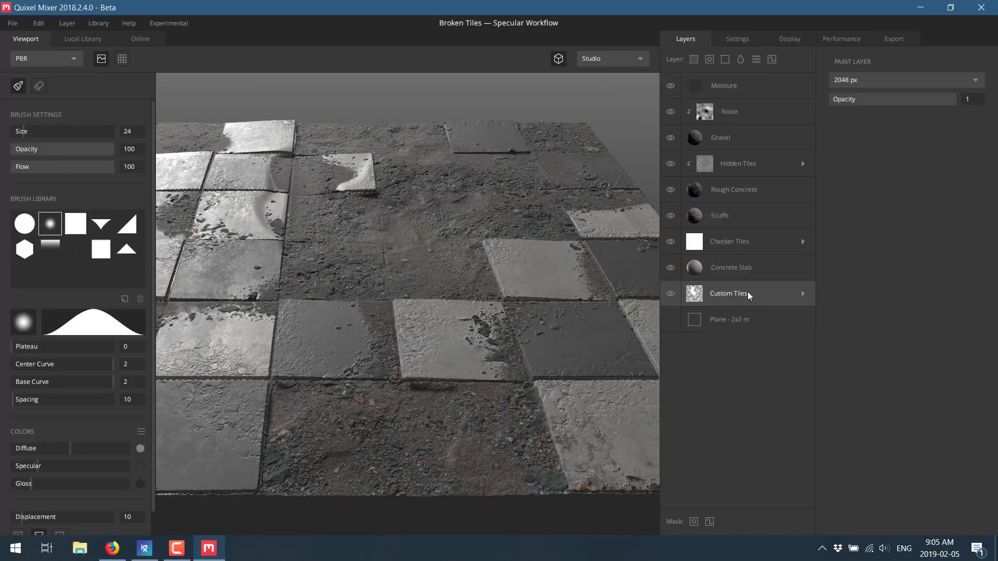
{"action": "left_click", "coordinate": [803, 294]}
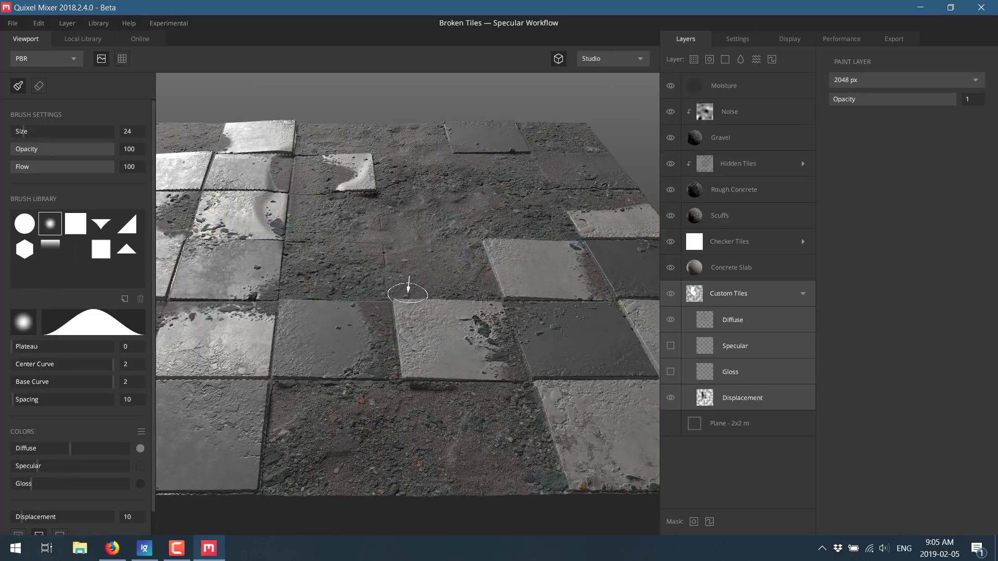
{"action": "mouse_move", "coordinate": [416, 273]}
{"action": "left_mouse_down"}
{"action": "mouse_move", "coordinate": [426, 333]}
{"action": "mouse_move", "coordinate": [385, 408]}
{"action": "left_mouse_up"}
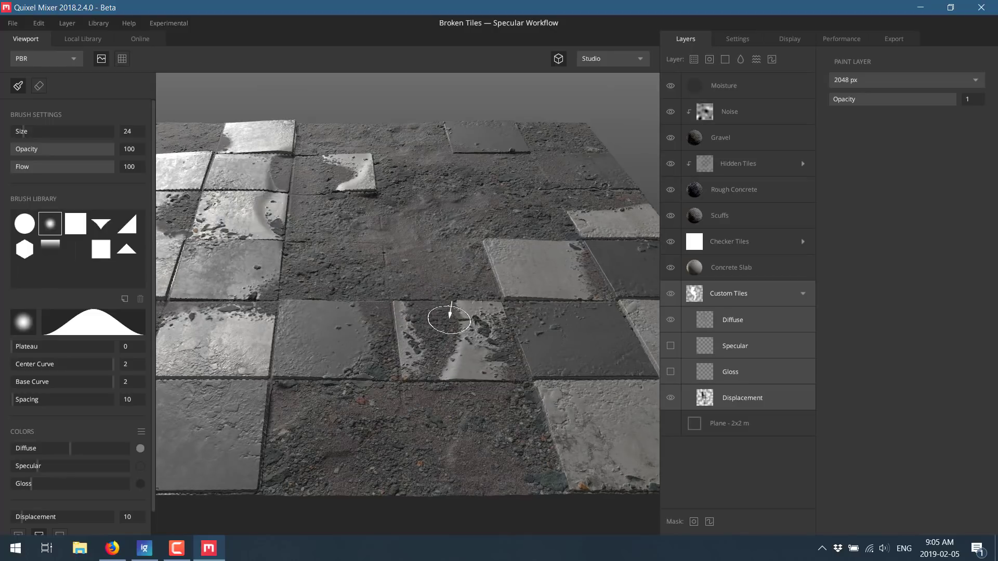
{"action": "mouse_move", "coordinate": [512, 208]}
{"action": "left_mouse_down"}
{"action": "mouse_move", "coordinate": [533, 257]}
{"action": "mouse_move", "coordinate": [530, 312]}
{"action": "mouse_move", "coordinate": [503, 319]}
{"action": "mouse_move", "coordinate": [456, 308]}
{"action": "left_mouse_up"}
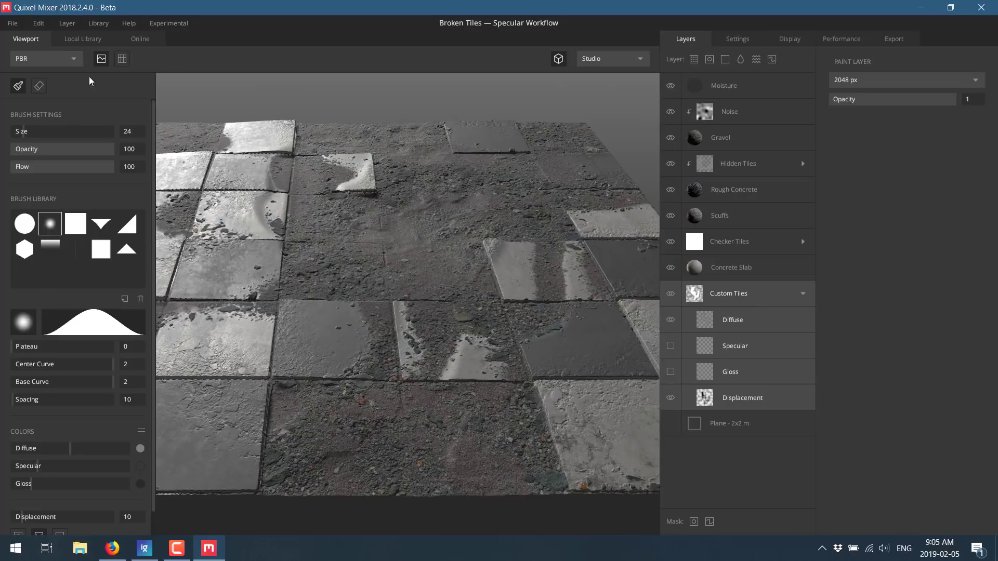
- Check the Settings working resolution options, keeping 2048 px
{"action": "left_click", "coordinate": [731, 39]}
{"action": "left_click", "coordinate": [793, 70]}
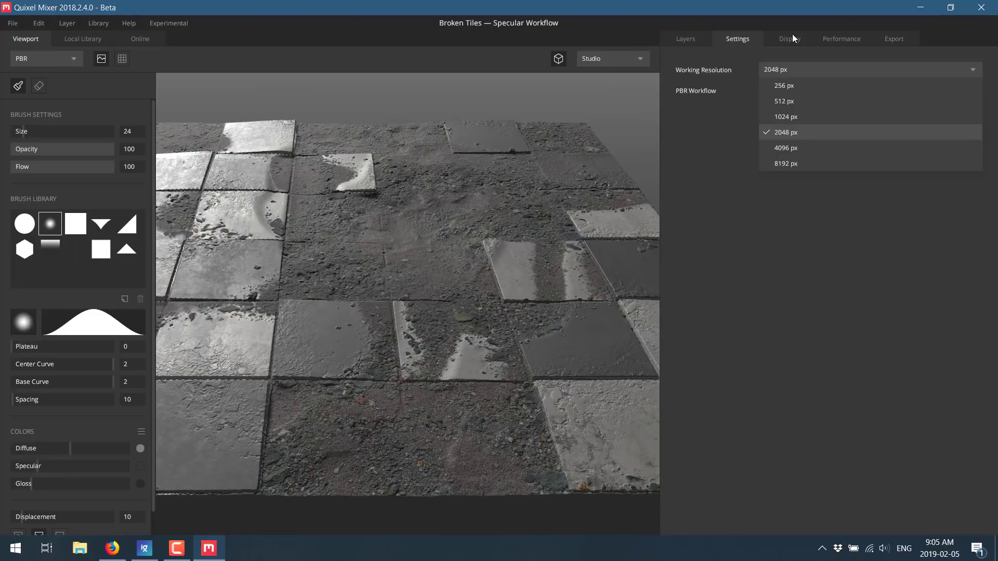
{"action": "key", "text": "Escape"}
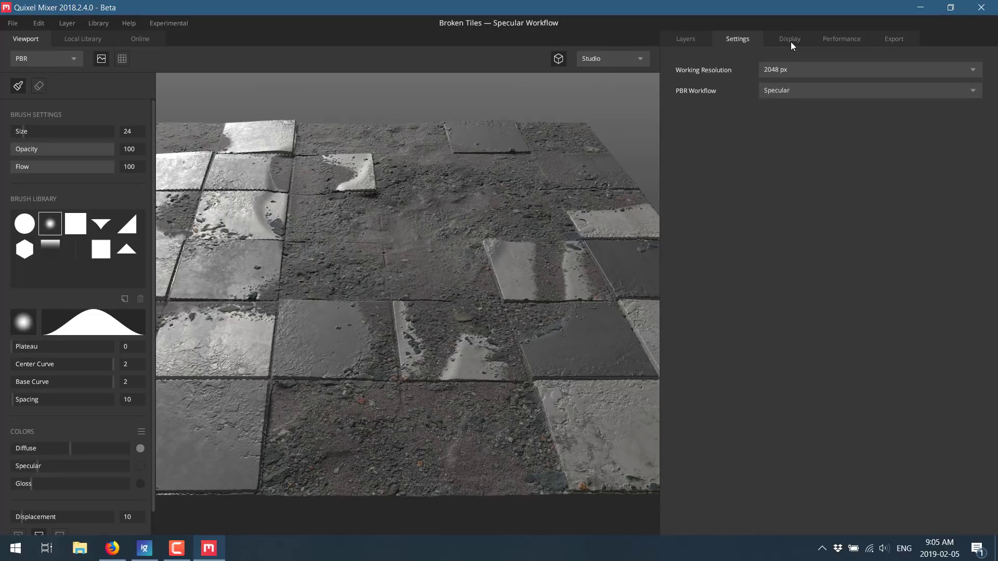
- Look over the Display background choices unchanged, then bring up the Performance settings
{"action": "left_click", "coordinate": [792, 45]}
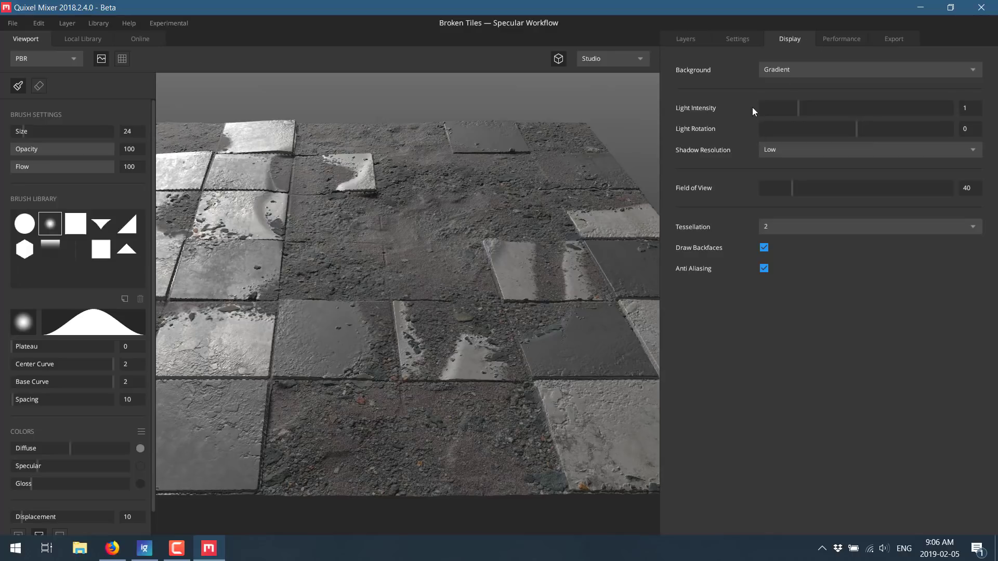
{"action": "left_click", "coordinate": [829, 65]}
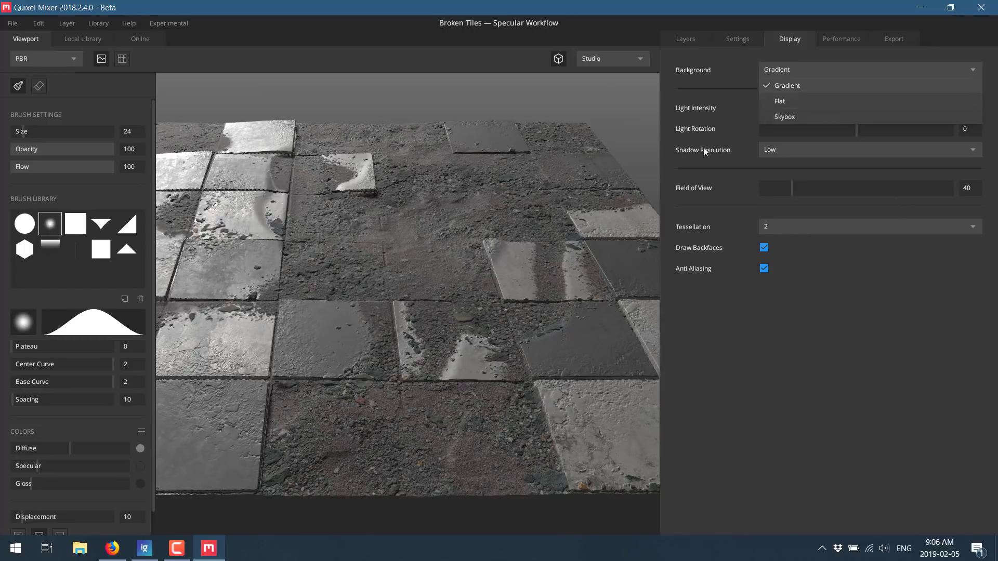
{"action": "left_click", "coordinate": [853, 38]}
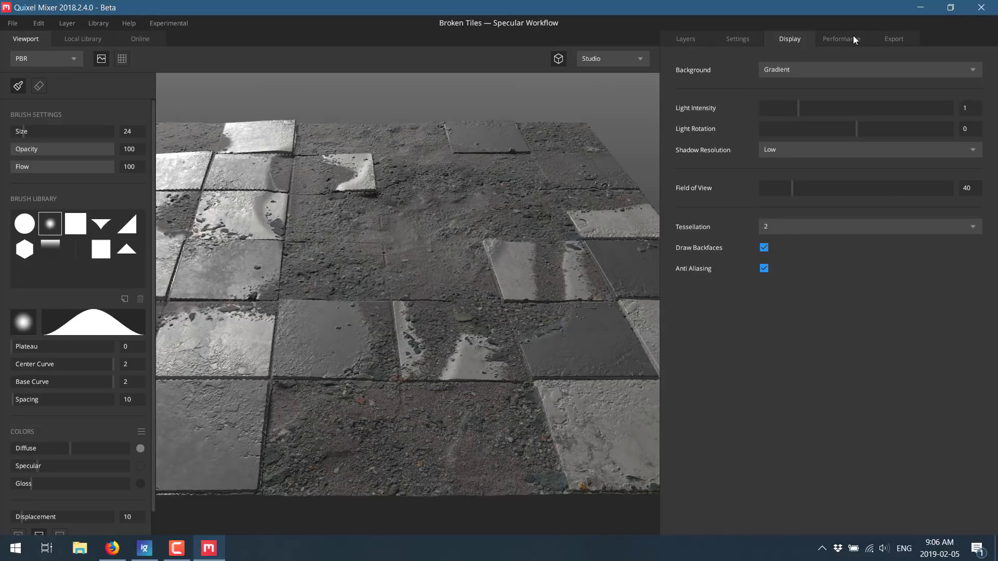
{"action": "left_click", "coordinate": [839, 39]}
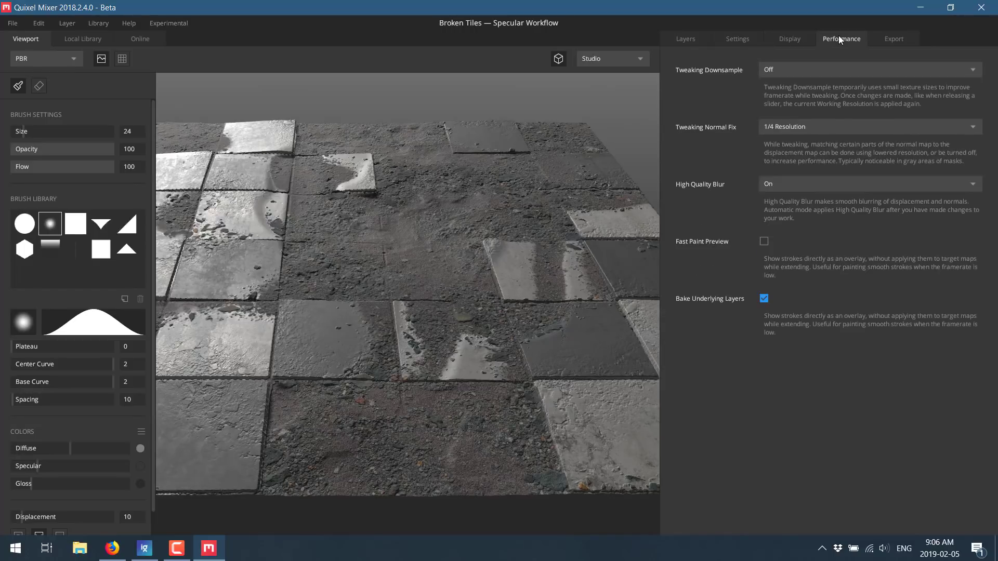
- Bring up the Export settings and keep the export resolution at 2048 px
{"action": "left_click", "coordinate": [903, 40]}
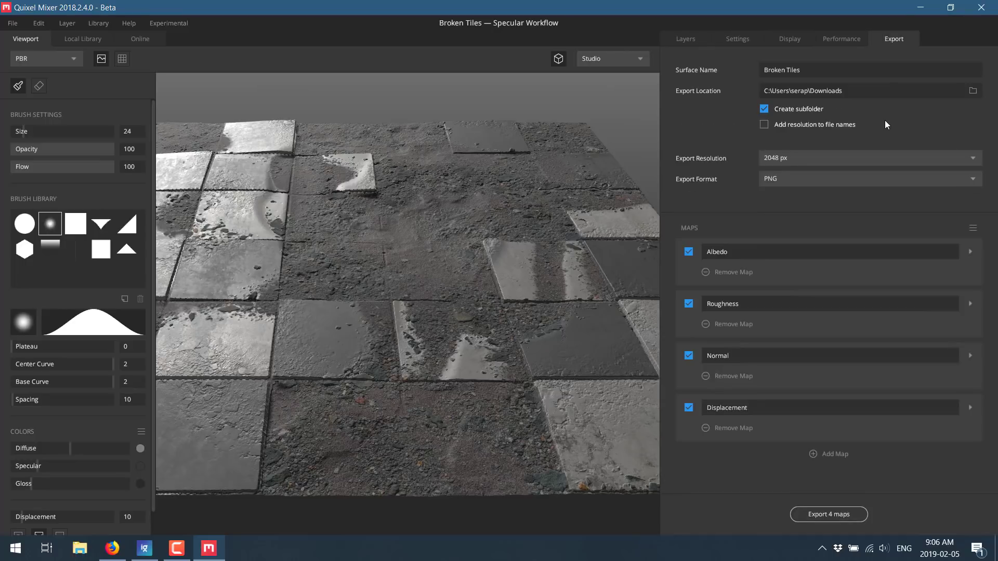
{"action": "left_click", "coordinate": [786, 155]}
{"action": "left_click", "coordinate": [740, 149]}
- Preview the Diffuse, Specular and Gloss channels in the viewport
{"action": "left_click", "coordinate": [76, 61]}
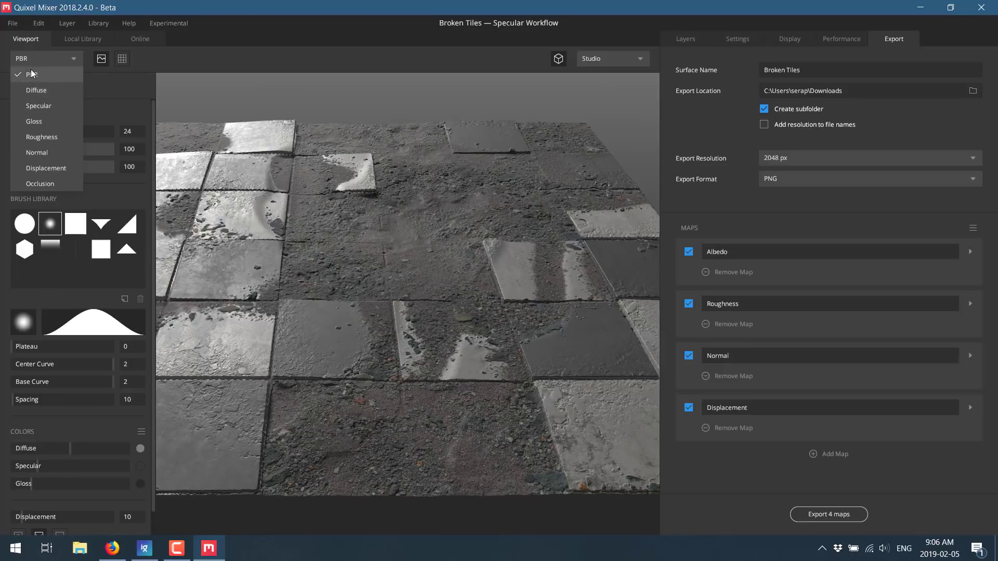
{"action": "left_click", "coordinate": [50, 86]}
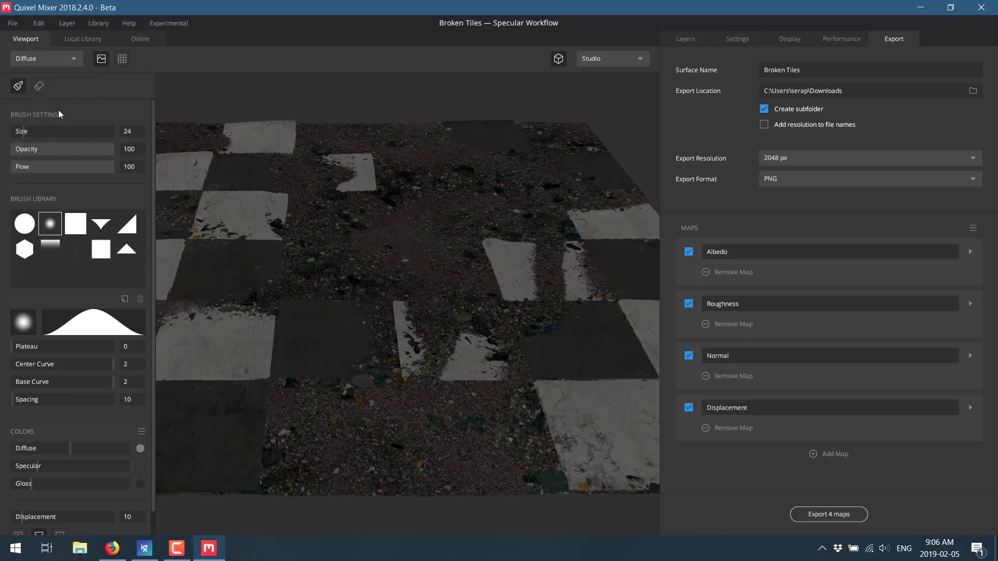
{"action": "left_click", "coordinate": [35, 64]}
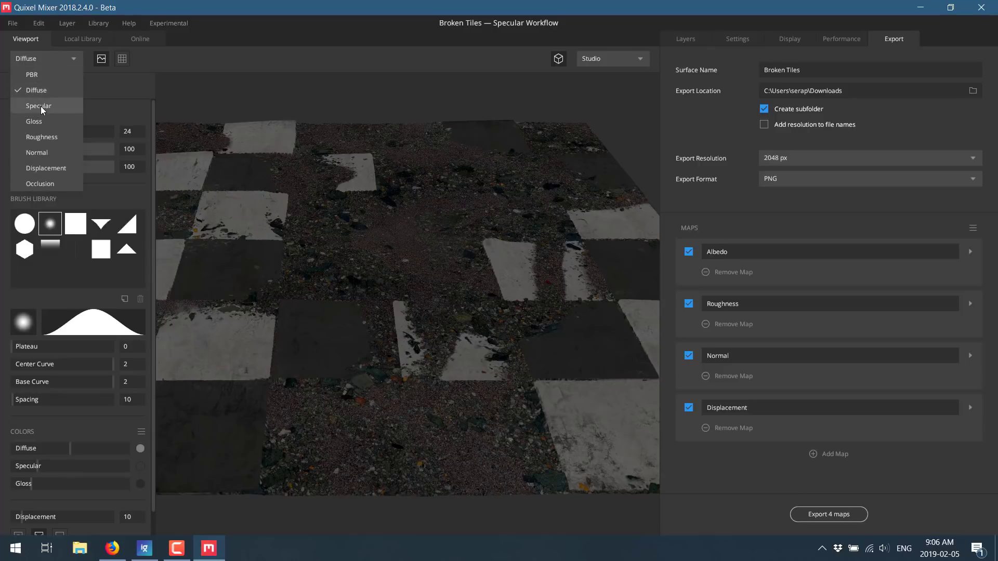
{"action": "left_click", "coordinate": [40, 106]}
{"action": "left_click", "coordinate": [41, 59]}
- Preview the Roughness, Normal and Displacement maps
{"action": "left_click", "coordinate": [36, 119]}
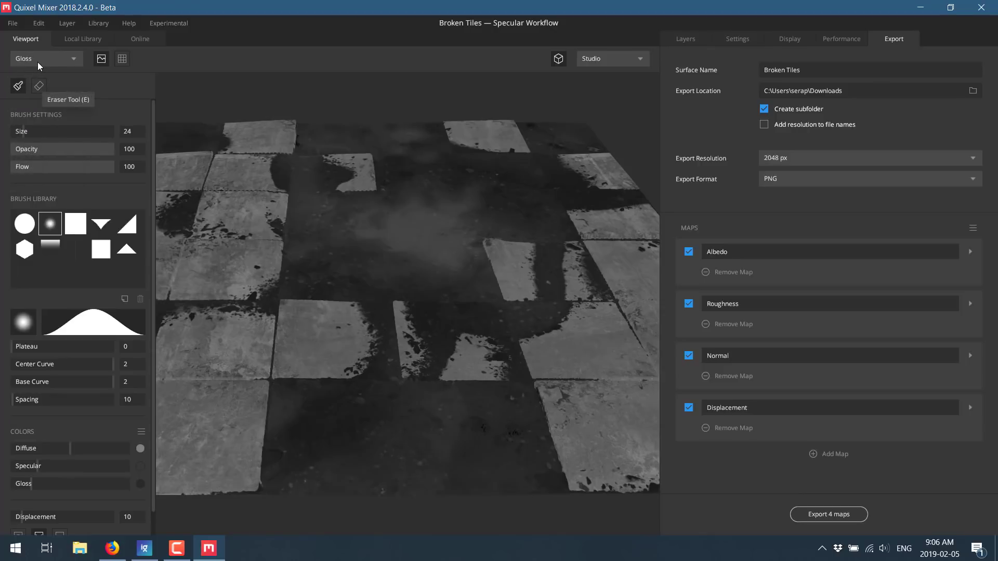
{"action": "left_click", "coordinate": [38, 62]}
{"action": "left_click", "coordinate": [39, 136]}
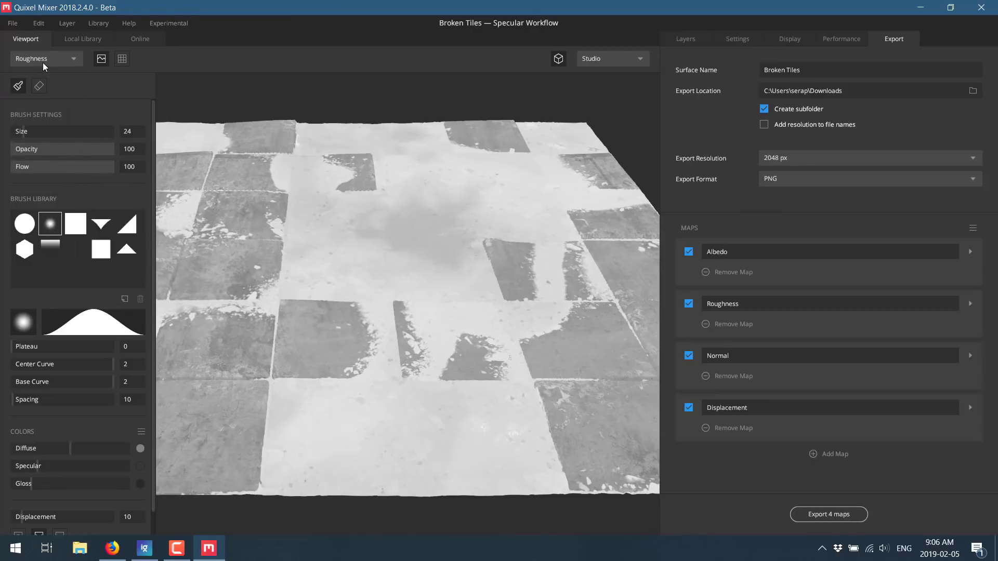
{"action": "left_click", "coordinate": [42, 61]}
{"action": "left_click", "coordinate": [36, 151]}
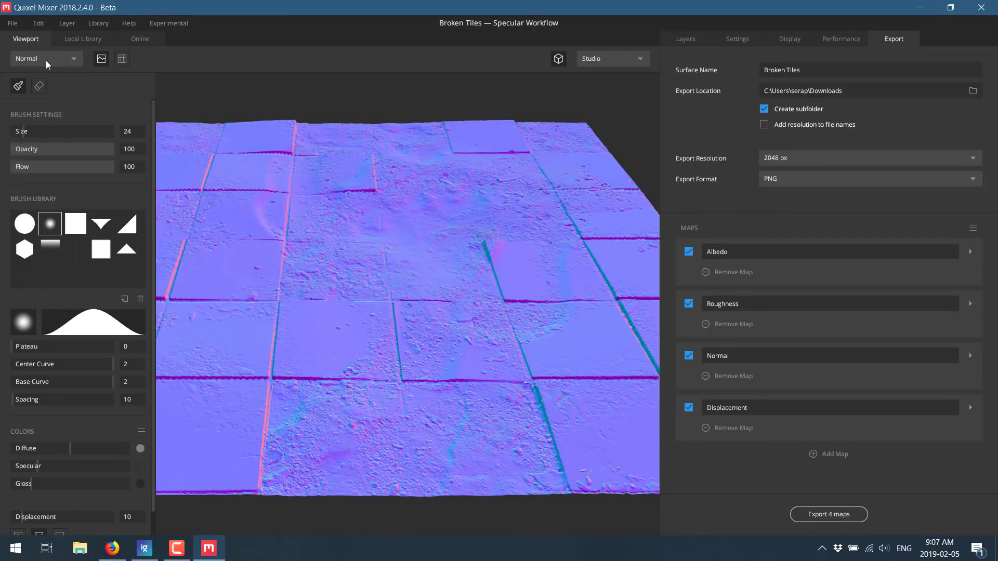
{"action": "left_click", "coordinate": [46, 60]}
{"action": "left_click", "coordinate": [42, 167]}
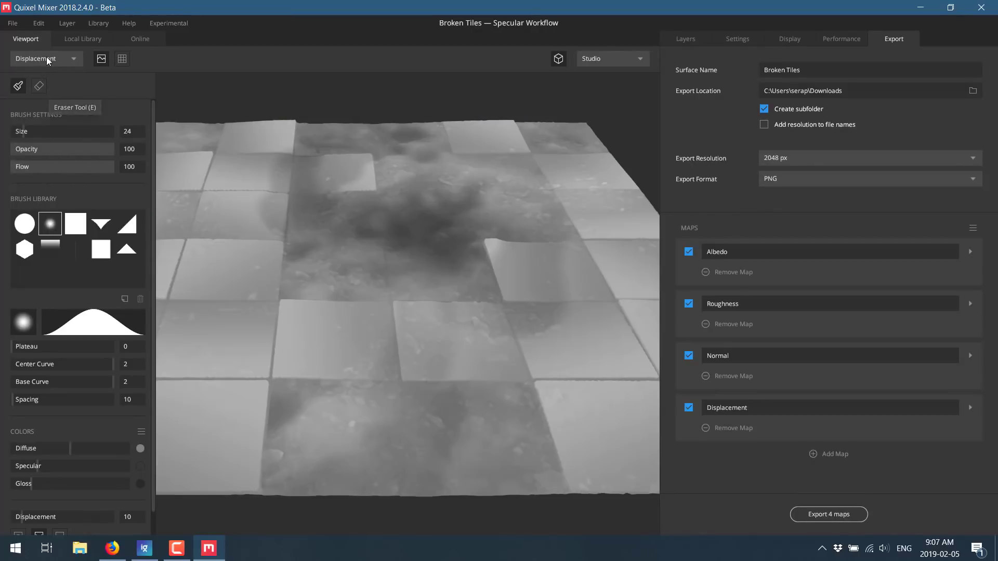
- Preview the Occlusion map, then return to the full PBR shaded view
{"action": "left_click", "coordinate": [46, 58]}
{"action": "left_click", "coordinate": [43, 183]}
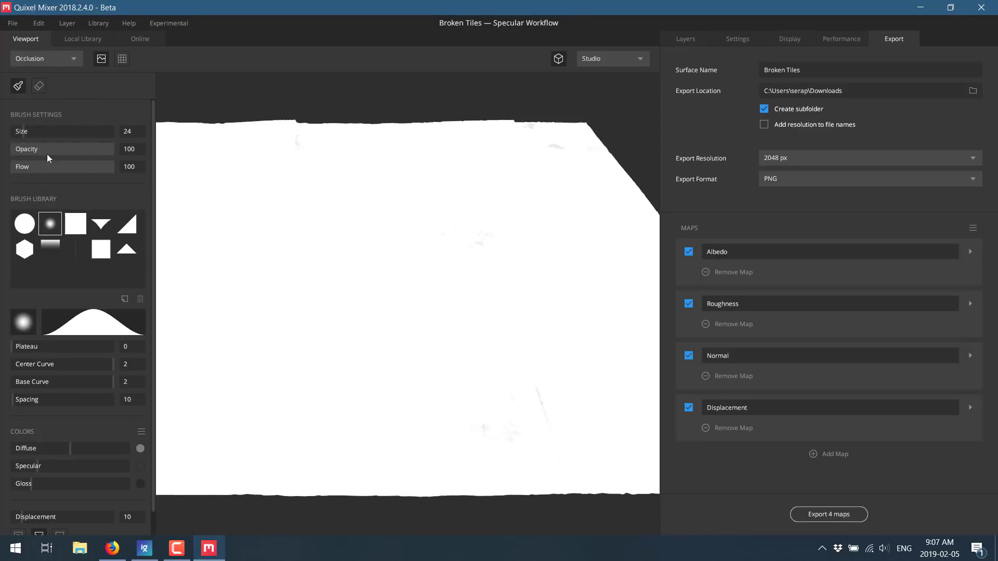
{"action": "left_click", "coordinate": [55, 58]}
{"action": "left_click", "coordinate": [55, 75]}
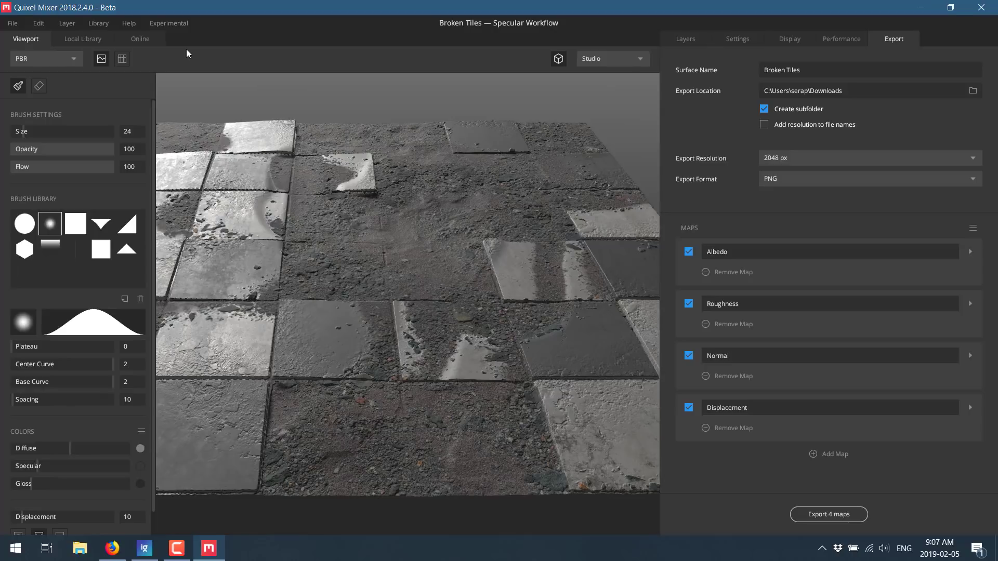
- Show the Layers stack, then move from the Local Library to the Online library and scroll it
{"action": "left_click", "coordinate": [686, 41]}
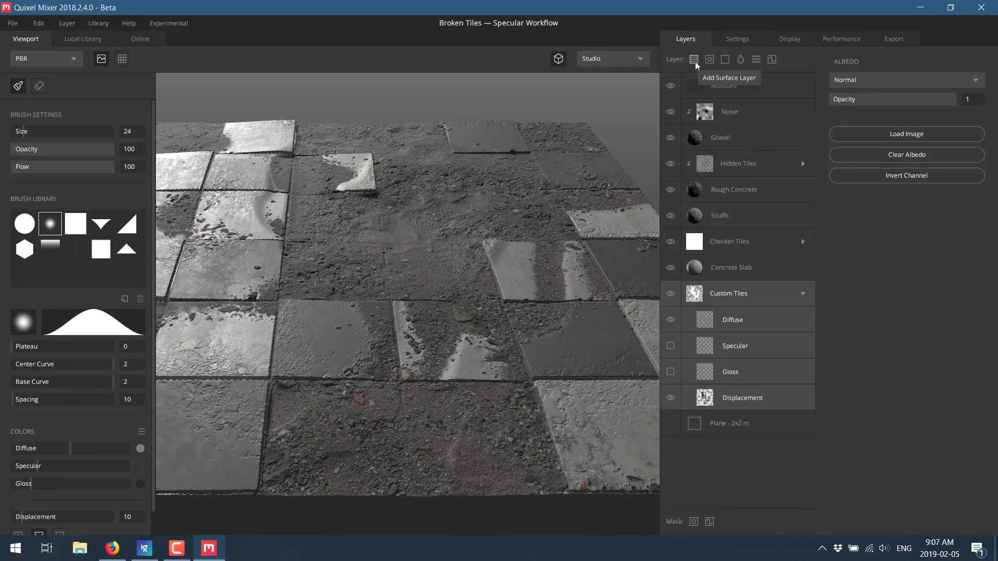
{"action": "left_click", "coordinate": [83, 40]}
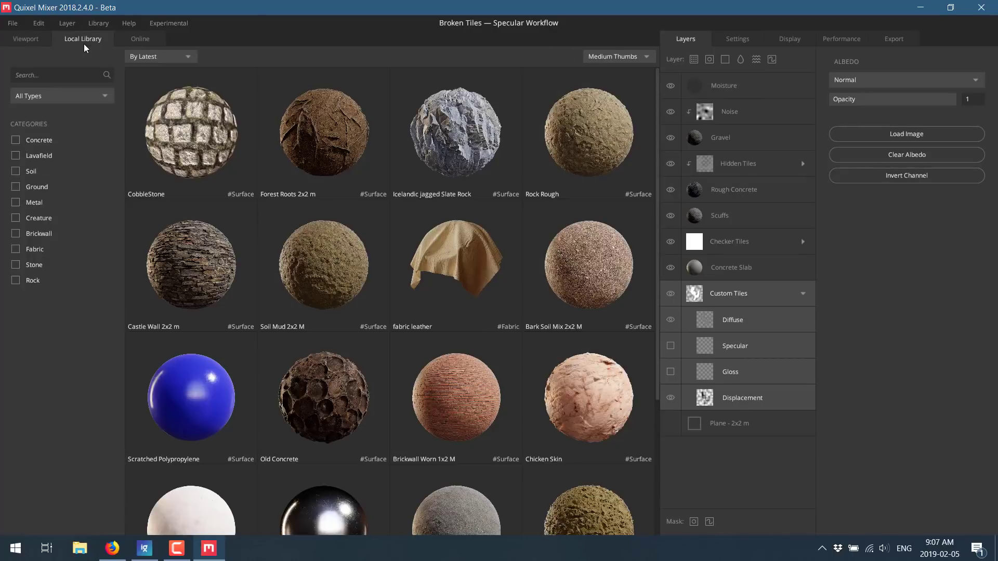
{"action": "left_click", "coordinate": [148, 39]}
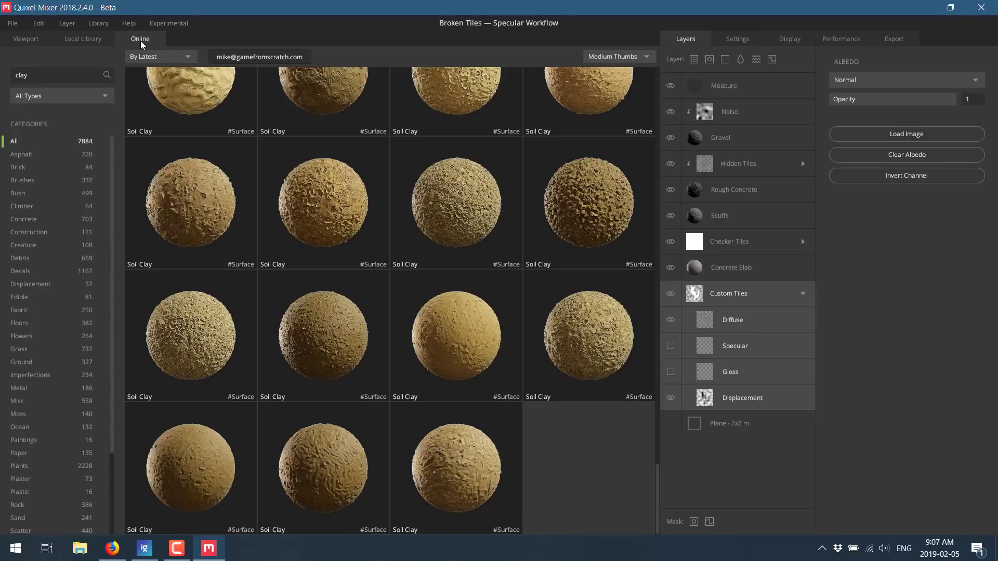
{"action": "scroll", "coordinate": [521, 273], "scroll_direction": "down", "scroll_amount": 5}
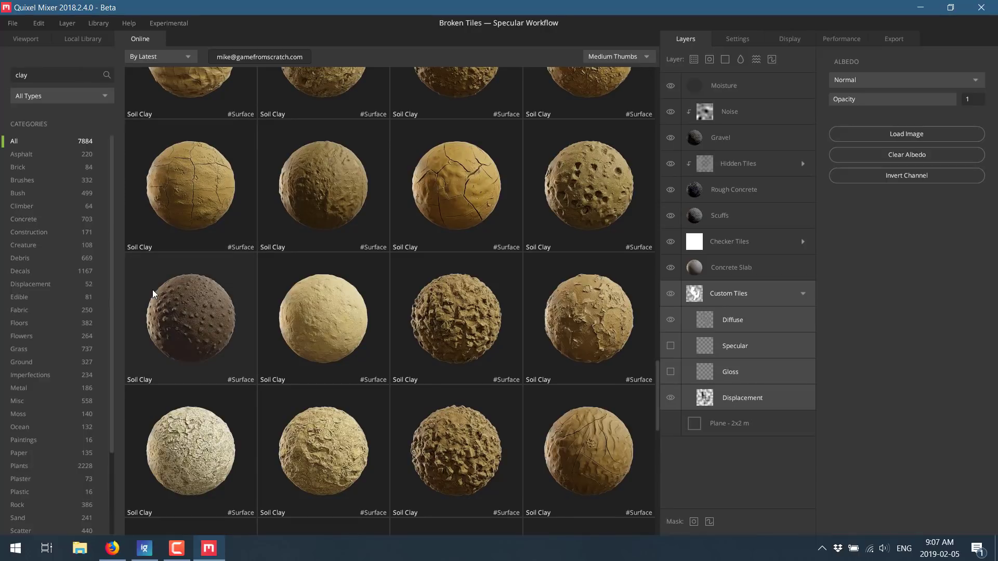
{"action": "scroll", "coordinate": [419, 281], "scroll_direction": "down", "scroll_amount": 5}
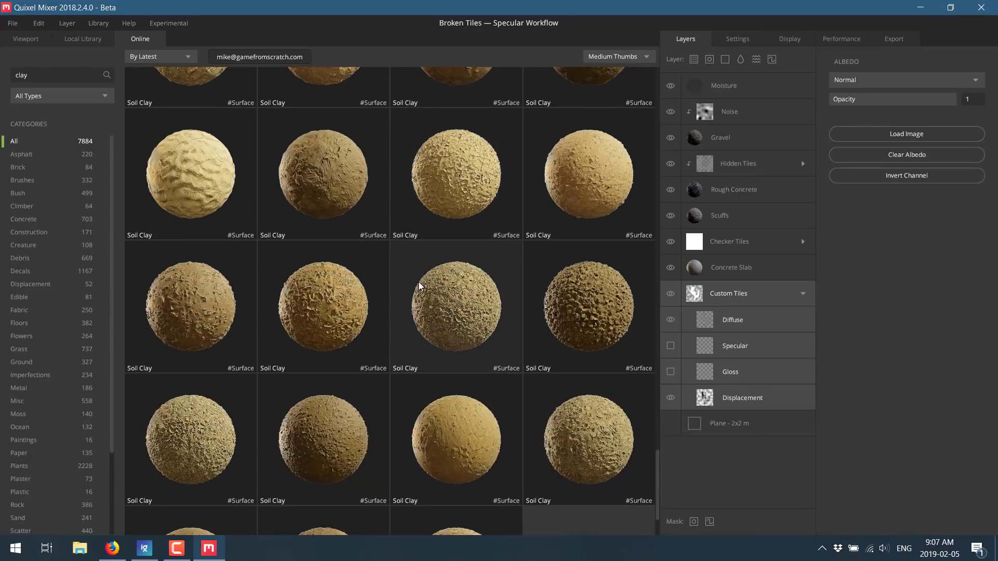
{"action": "scroll", "coordinate": [23, 302], "scroll_direction": "down", "scroll_amount": 3}
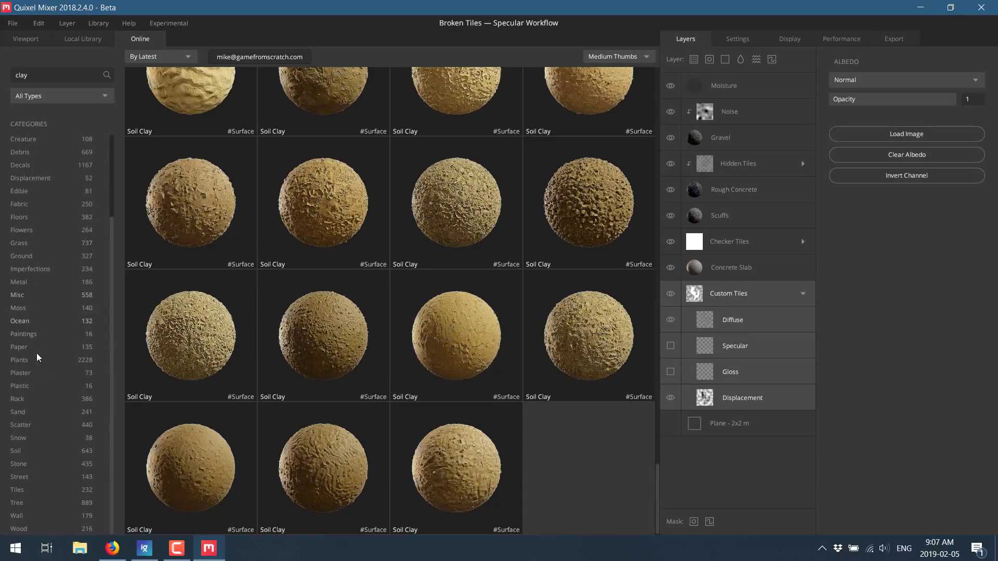
- Browse the Plants and Rock categories and preview Shoreline Beach Rocks 2X2 M
{"action": "left_click", "coordinate": [30, 360]}
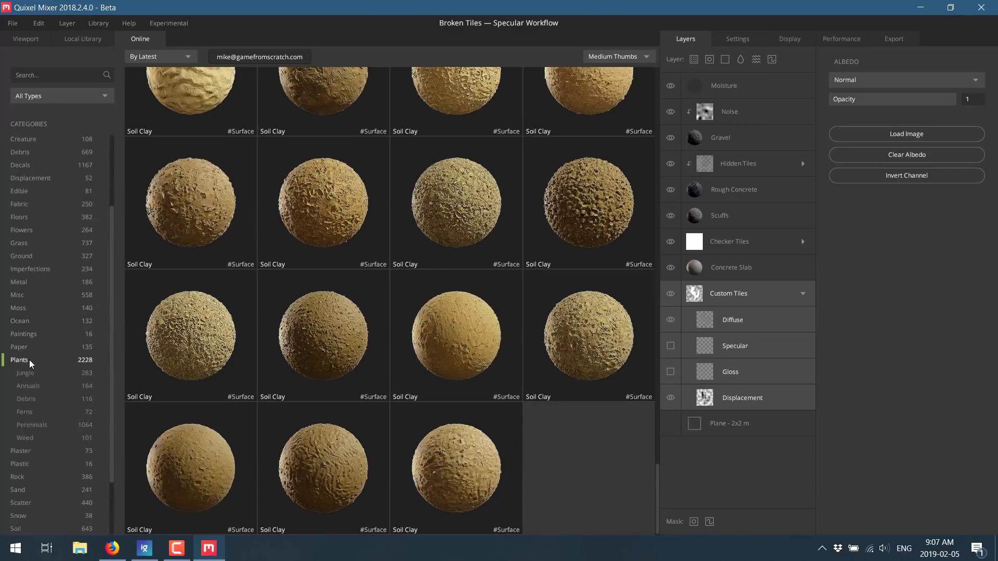
{"action": "scroll", "coordinate": [383, 367], "scroll_direction": "down", "scroll_amount": 10}
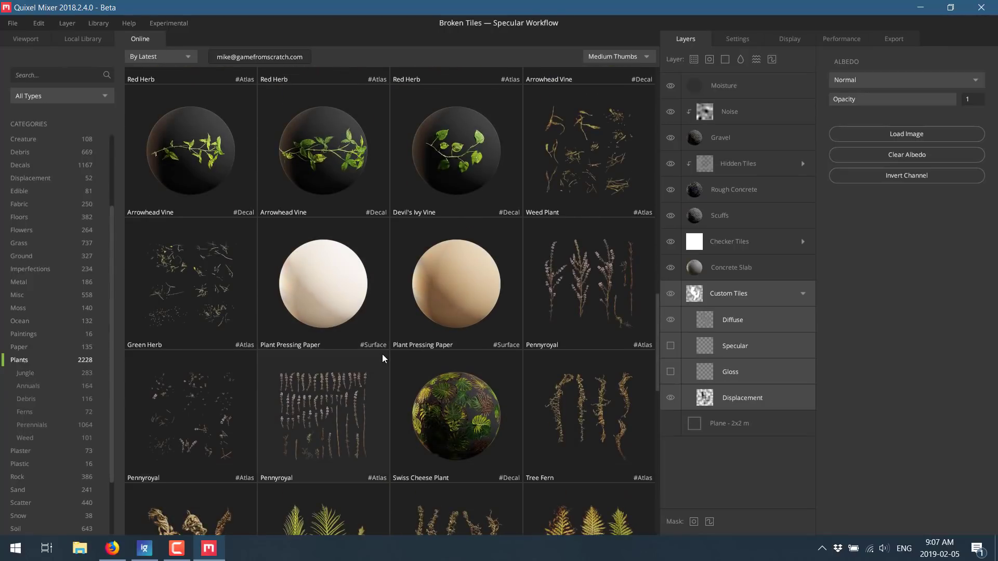
{"action": "scroll", "coordinate": [382, 354], "scroll_direction": "down", "scroll_amount": 5}
{"action": "scroll", "coordinate": [382, 351], "scroll_direction": "down", "scroll_amount": 8}
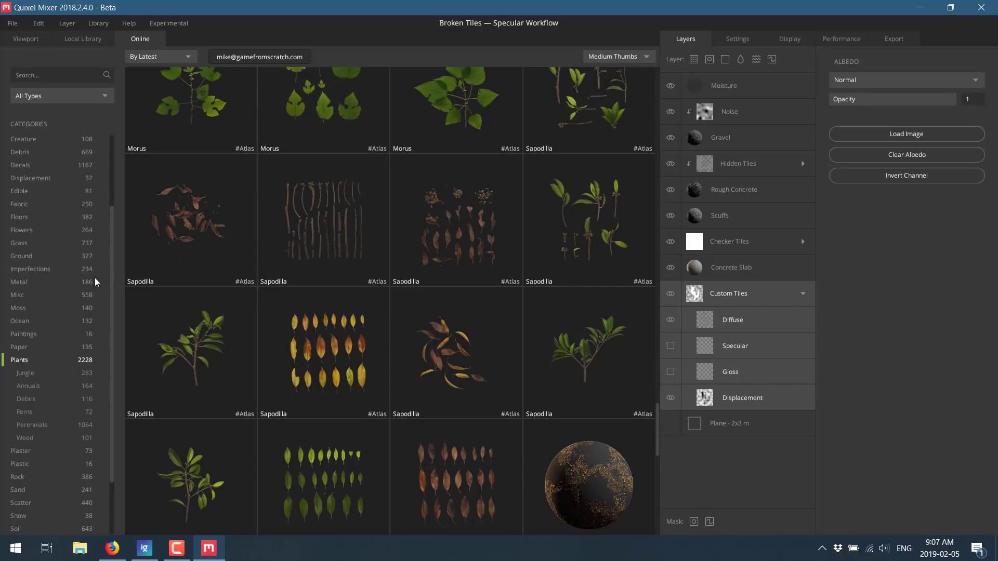
{"action": "scroll", "coordinate": [82, 403], "scroll_direction": "down", "scroll_amount": 3}
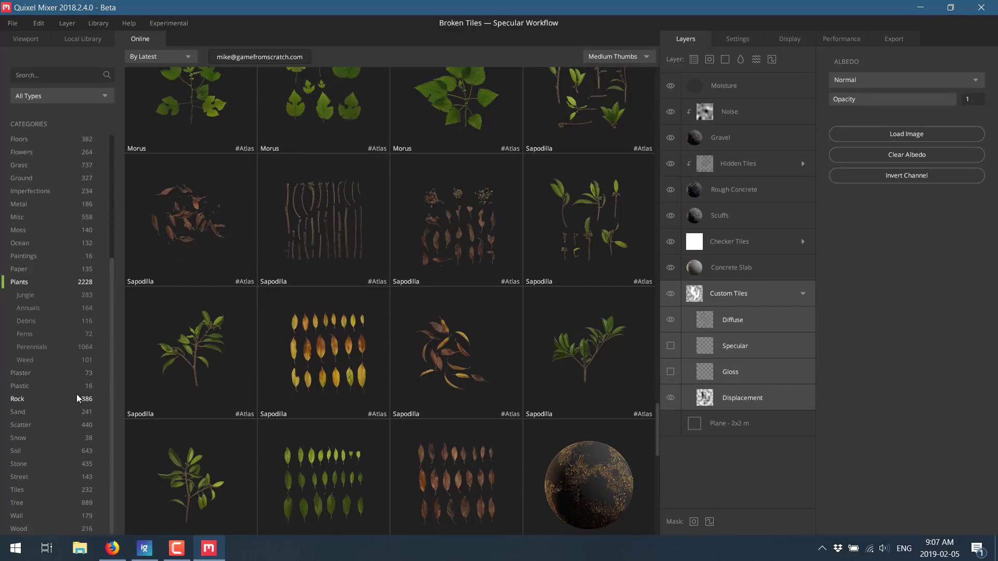
{"action": "left_click", "coordinate": [63, 398]}
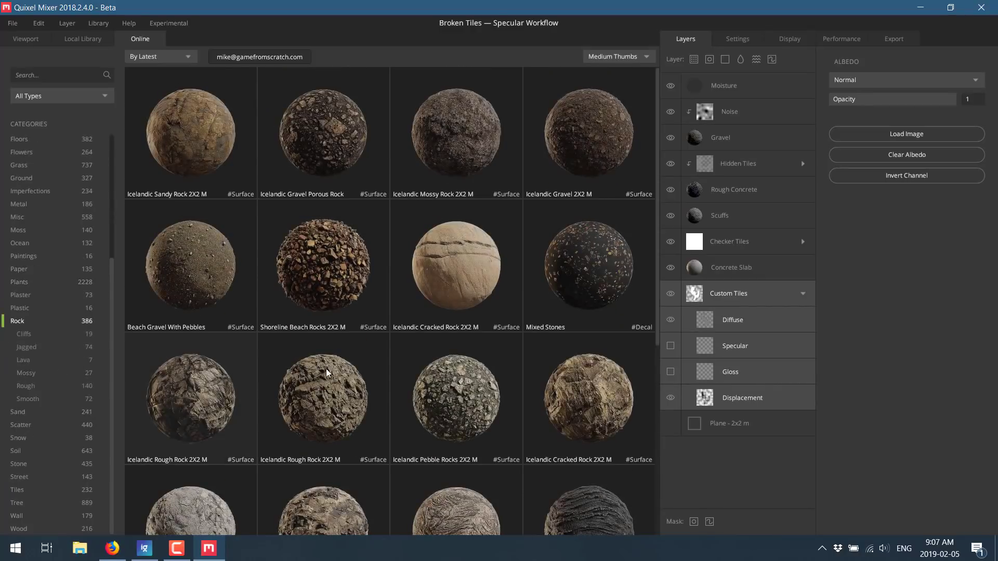
{"action": "left_click", "coordinate": [325, 247]}
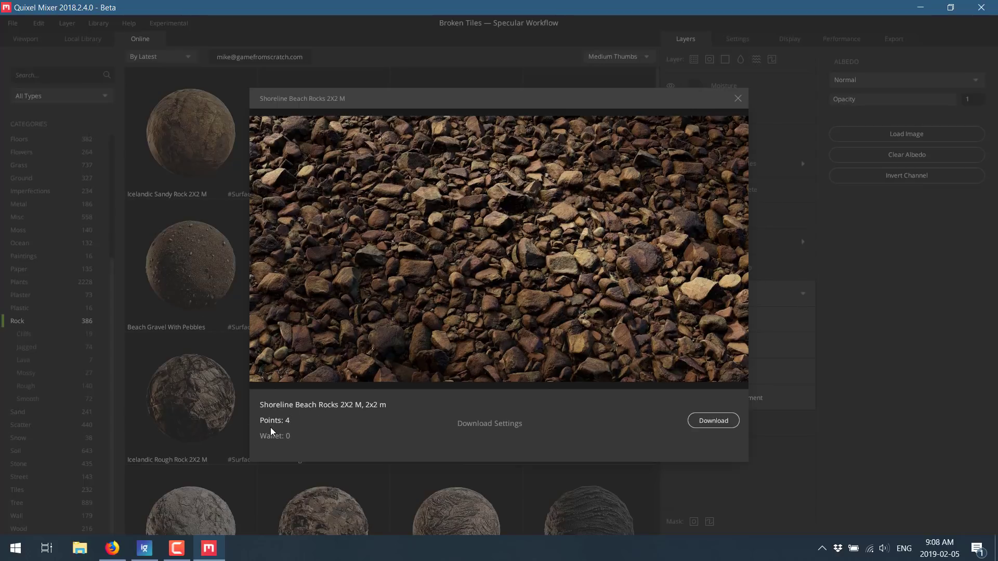
{"action": "left_click", "coordinate": [738, 98]}
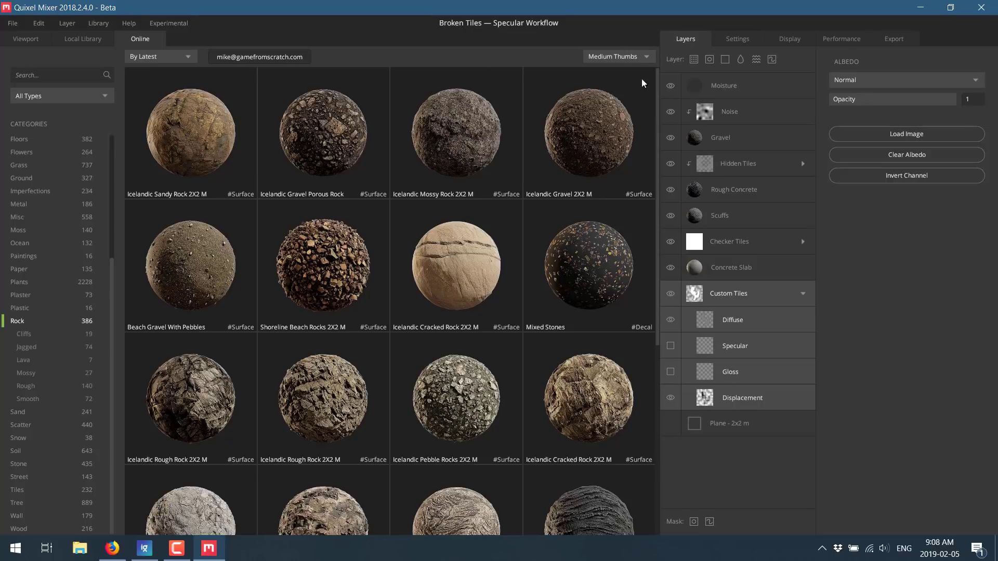
- Return to the 3D viewport, tilt the camera, and try Indoors, Pisa and another lighting preset
{"action": "left_click", "coordinate": [32, 41]}
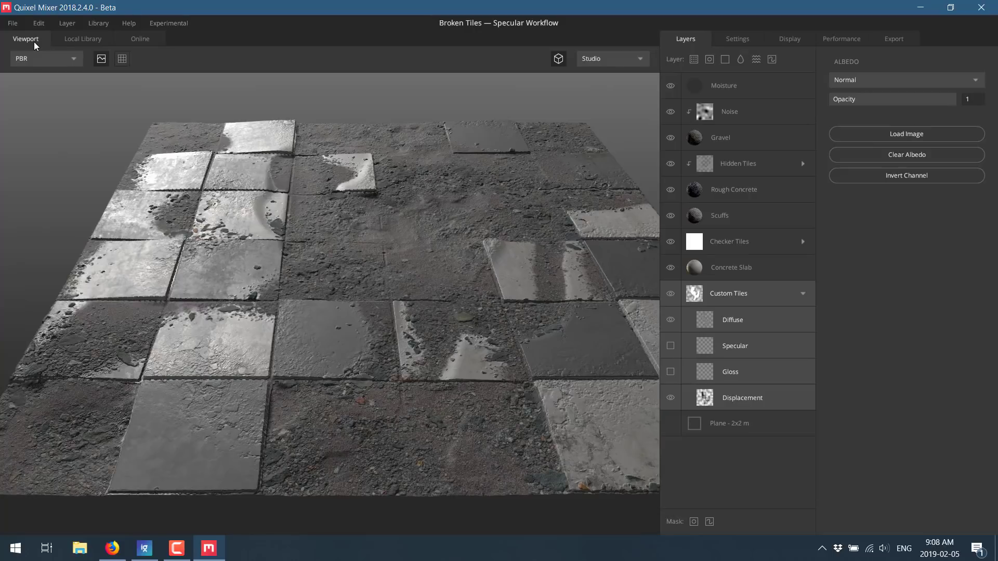
{"action": "left_click_drag", "start_coordinate": [390, 241], "coordinate": [566, 101]}
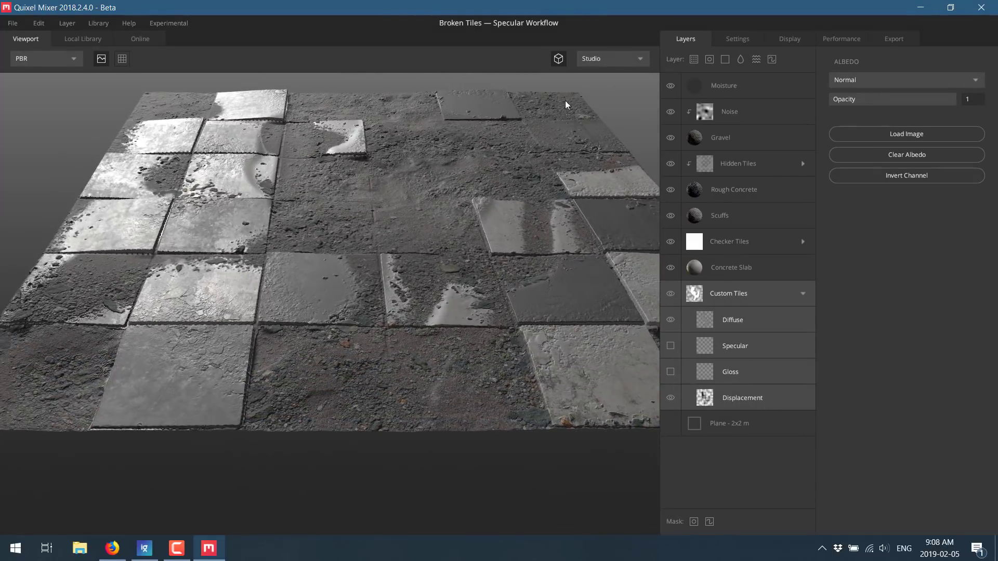
{"action": "left_click", "coordinate": [625, 59]}
{"action": "left_click", "coordinate": [618, 75]}
{"action": "left_click", "coordinate": [619, 60]}
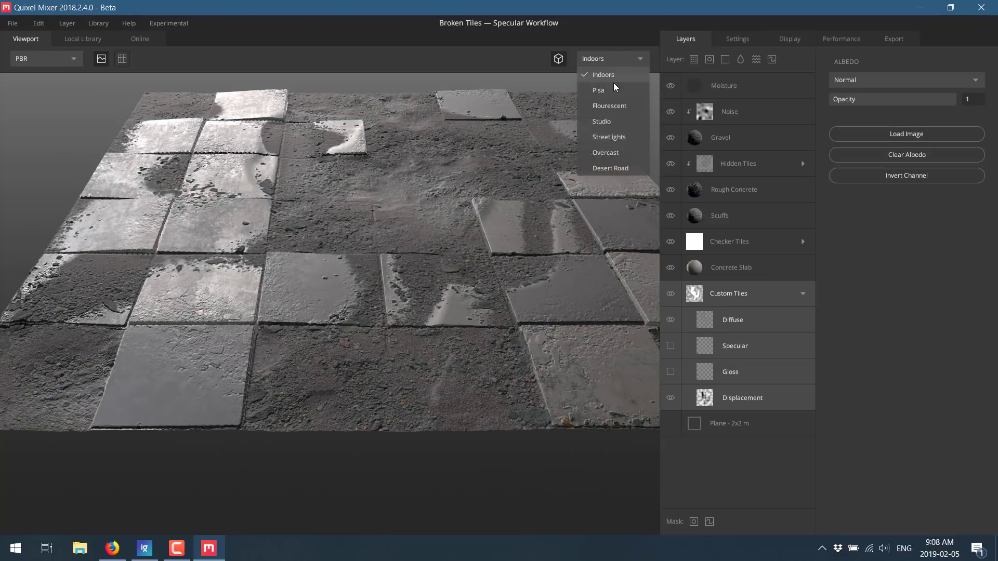
{"action": "left_click", "coordinate": [611, 92]}
{"action": "left_click", "coordinate": [622, 60]}
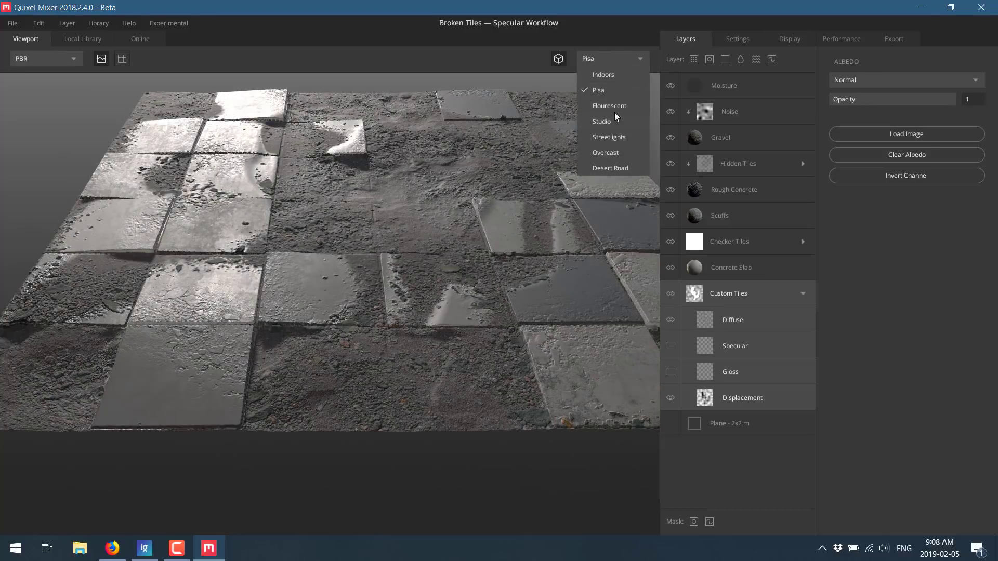
{"action": "left_click", "coordinate": [615, 112]}
- Try Streetlights, Overcast and Desert Road lighting, then settle back on Indoors
{"action": "left_click", "coordinate": [622, 56]}
{"action": "left_click", "coordinate": [616, 134]}
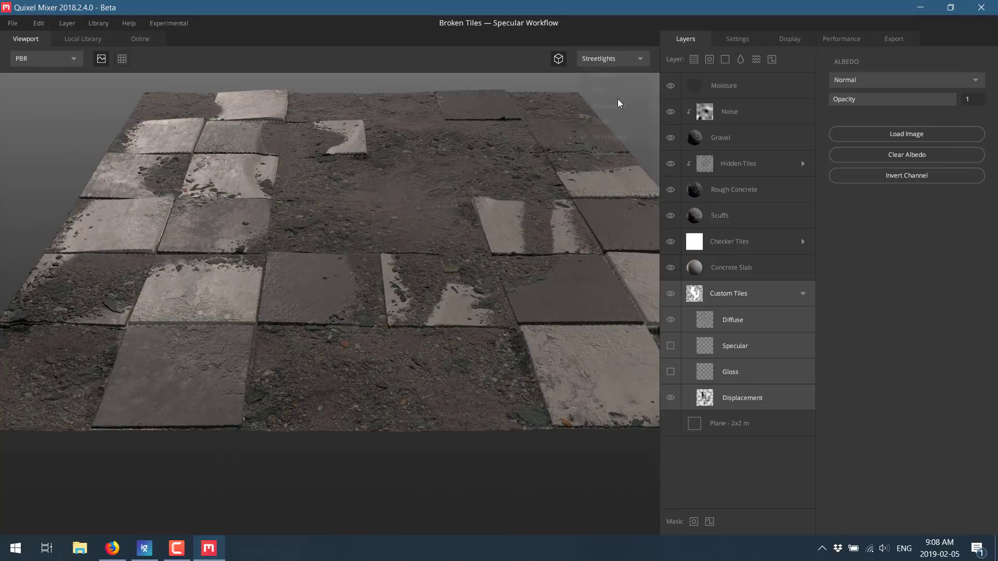
{"action": "left_click", "coordinate": [618, 59]}
{"action": "left_click", "coordinate": [608, 150]}
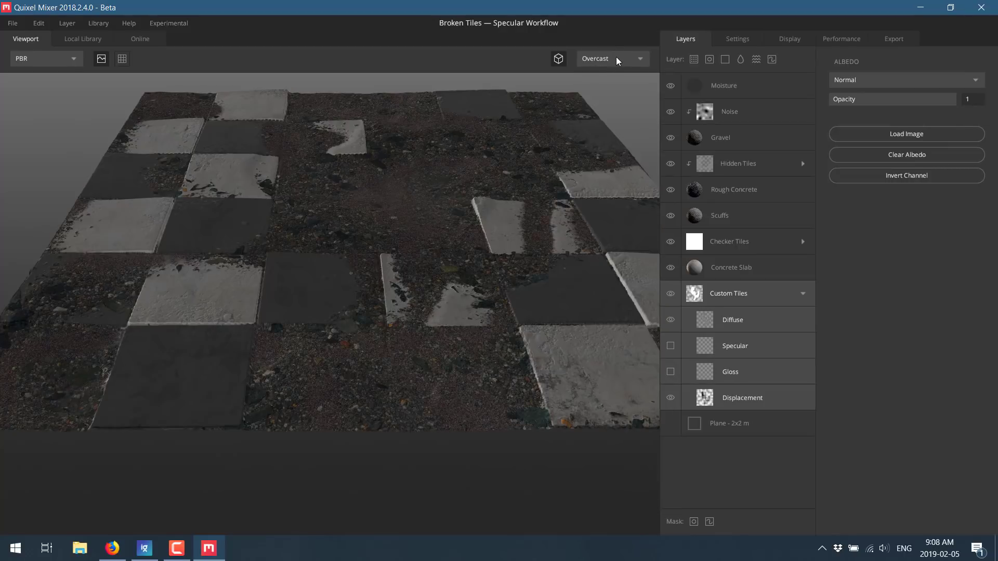
{"action": "left_click", "coordinate": [616, 58]}
{"action": "left_click", "coordinate": [609, 167]}
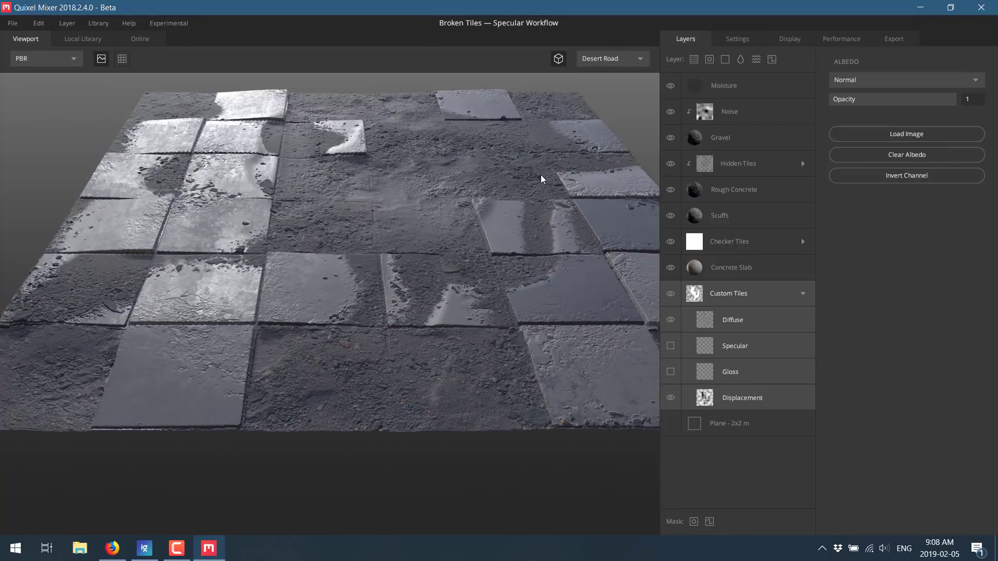
{"action": "left_click", "coordinate": [613, 62]}
{"action": "left_click", "coordinate": [613, 70]}
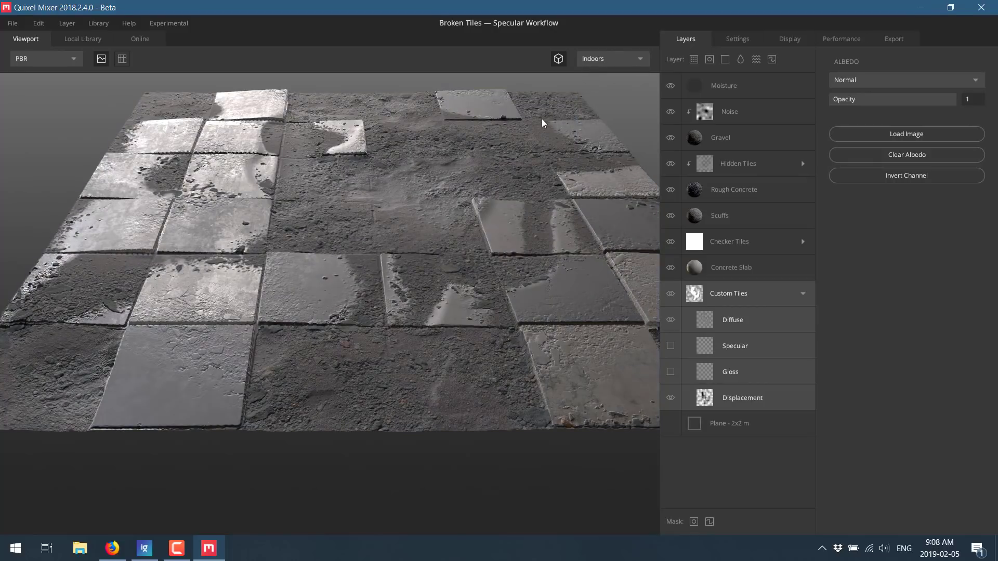
- Toggle the camera between orthographic and perspective twice, ending on Perspective Camera
{"action": "left_click", "coordinate": [558, 59]}
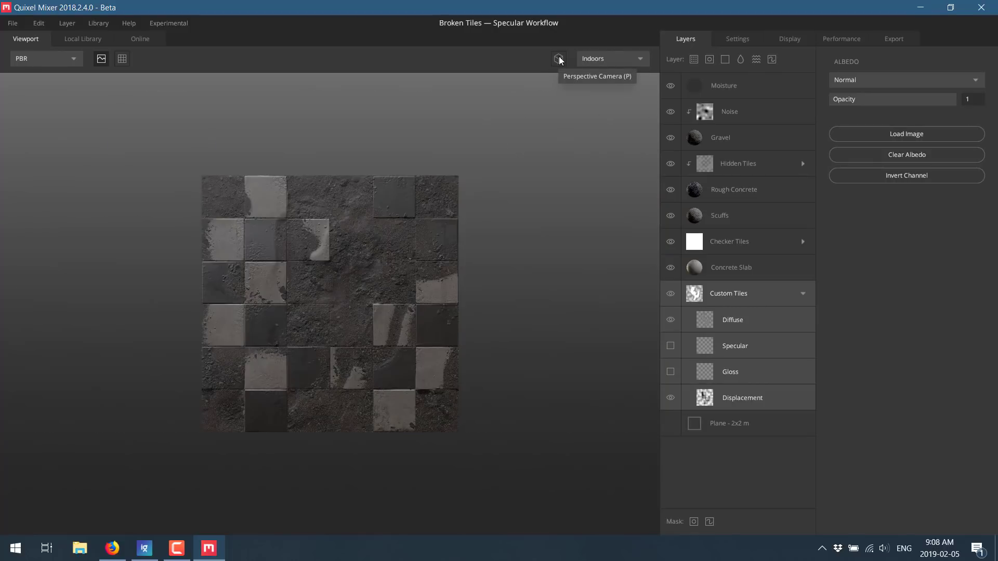
{"action": "left_click", "coordinate": [559, 59]}
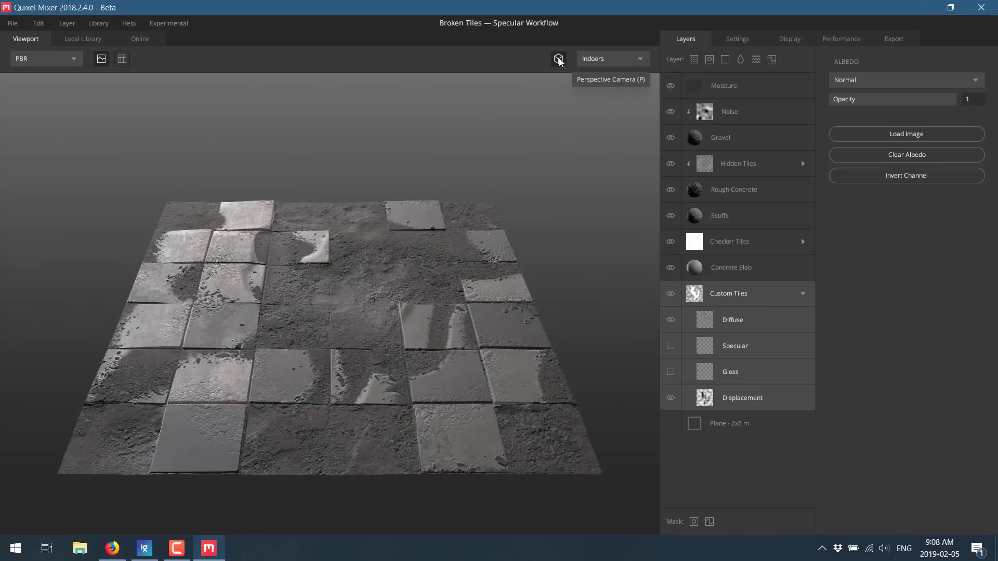
{"action": "left_click", "coordinate": [559, 60]}
{"action": "left_click", "coordinate": [559, 59]}
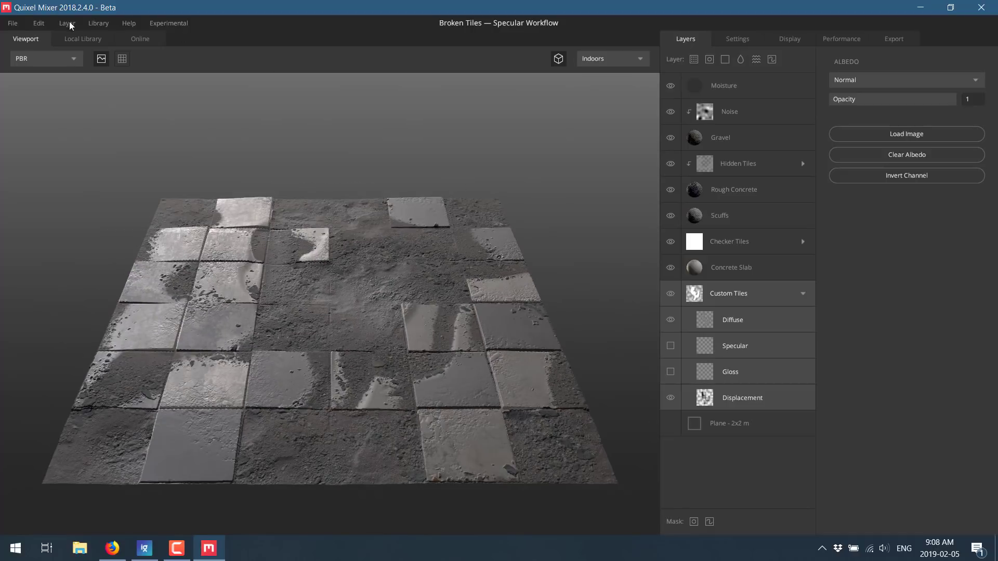
- Via File > New, name the mix YouTubeDemoMap, choose 1024 px and Metalness, and confirm
{"action": "left_click", "coordinate": [11, 26]}
{"action": "left_click", "coordinate": [29, 42]}
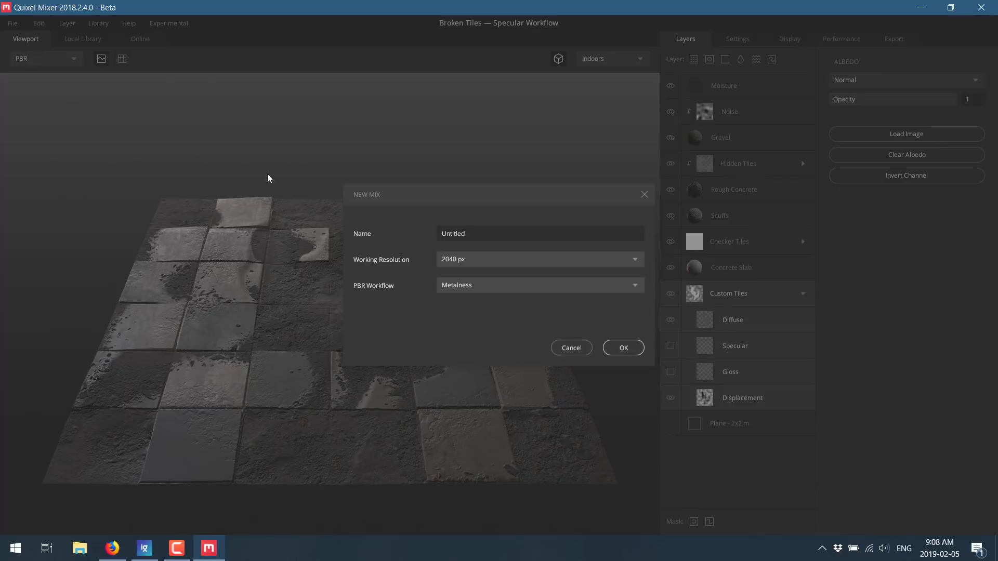
{"action": "left_click", "coordinate": [494, 236]}
{"action": "type", "text": "YouTubeDemoMap"}
{"action": "left_click", "coordinate": [469, 260]}
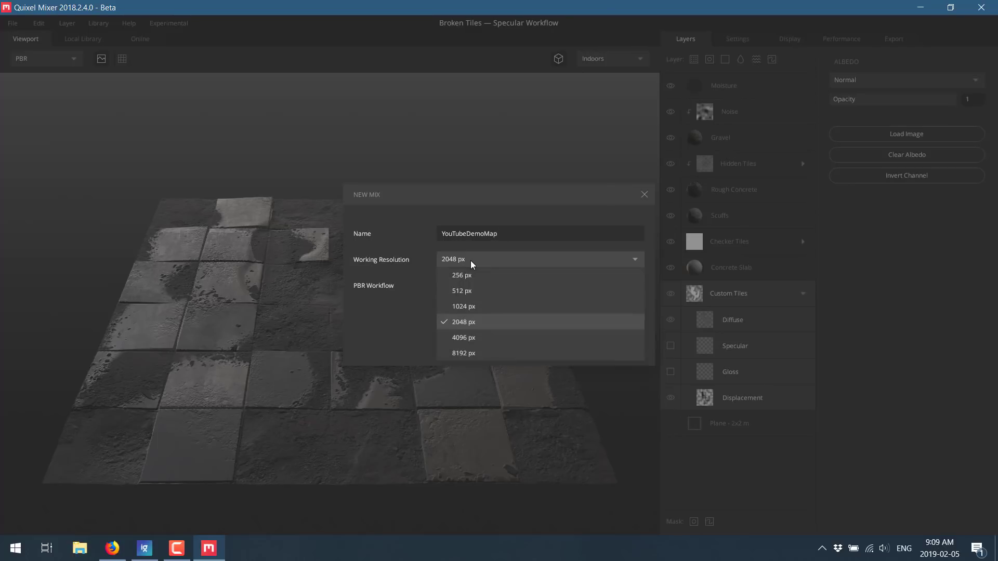
{"action": "left_click", "coordinate": [473, 303]}
{"action": "left_click", "coordinate": [498, 282]}
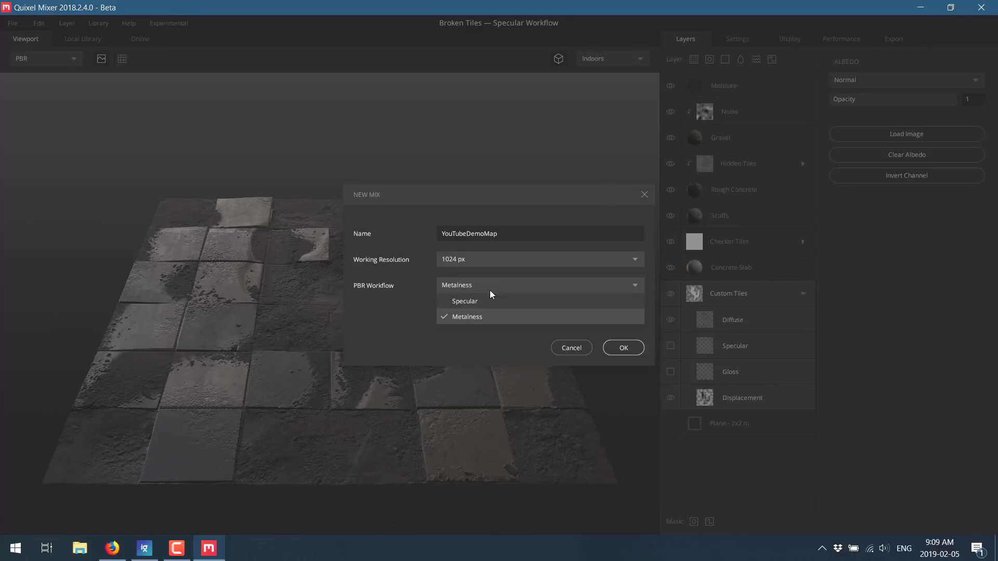
{"action": "left_click", "coordinate": [388, 294]}
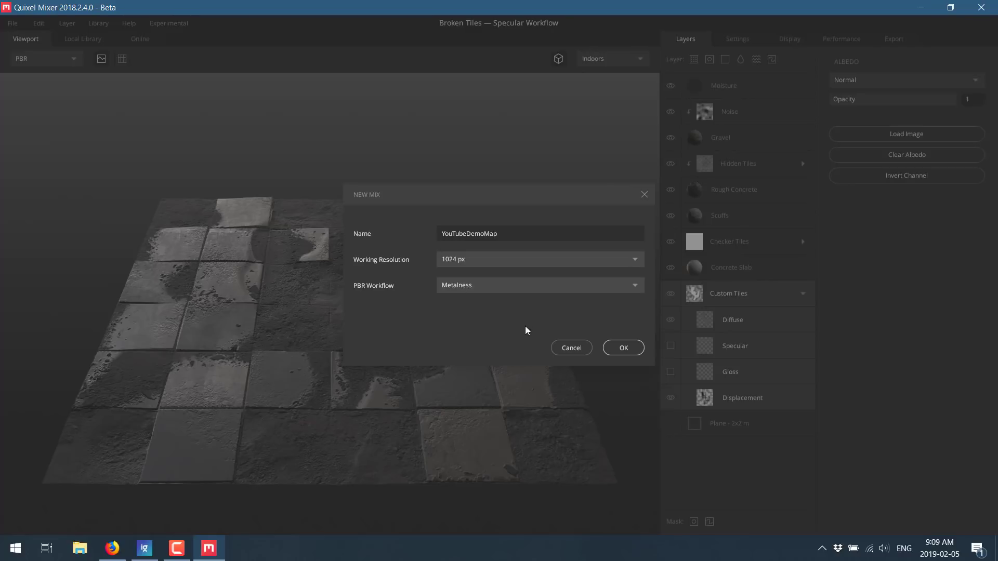
{"action": "left_click", "coordinate": [625, 343]}
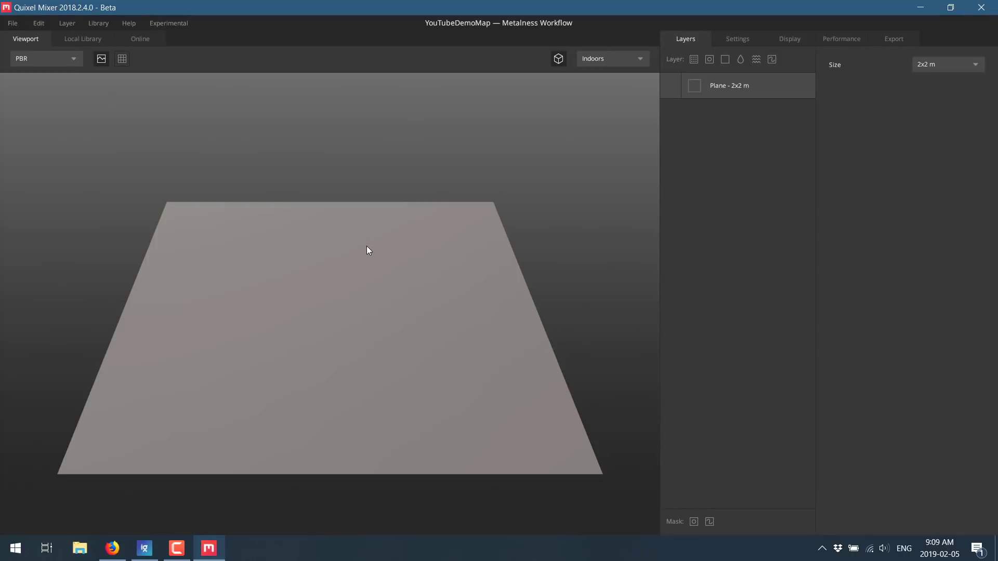
- Add Brickwall Worn 1X2 M from the Local Library as a new surface layer
{"action": "left_click", "coordinate": [694, 59]}
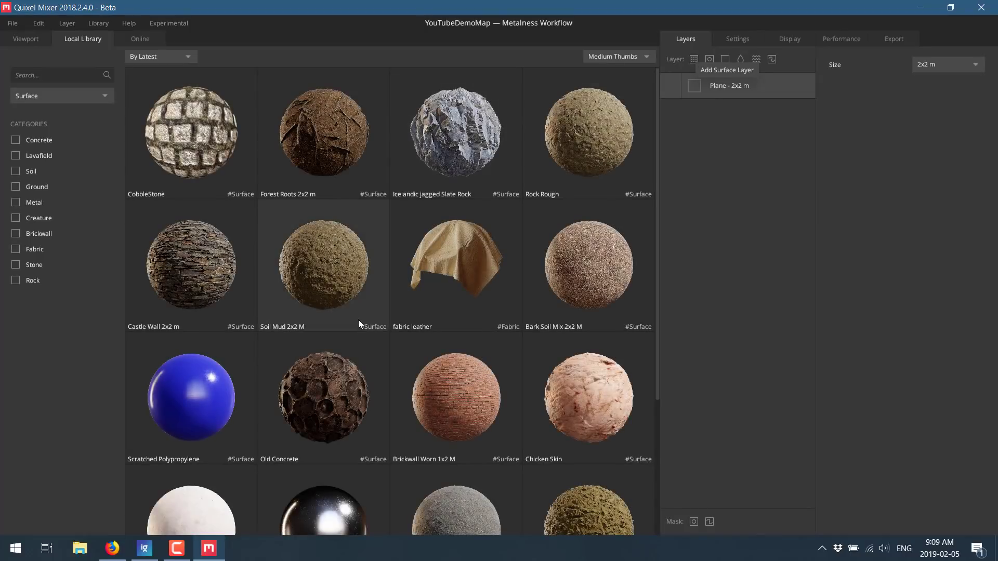
{"action": "scroll", "coordinate": [357, 319], "scroll_direction": "down", "scroll_amount": 3}
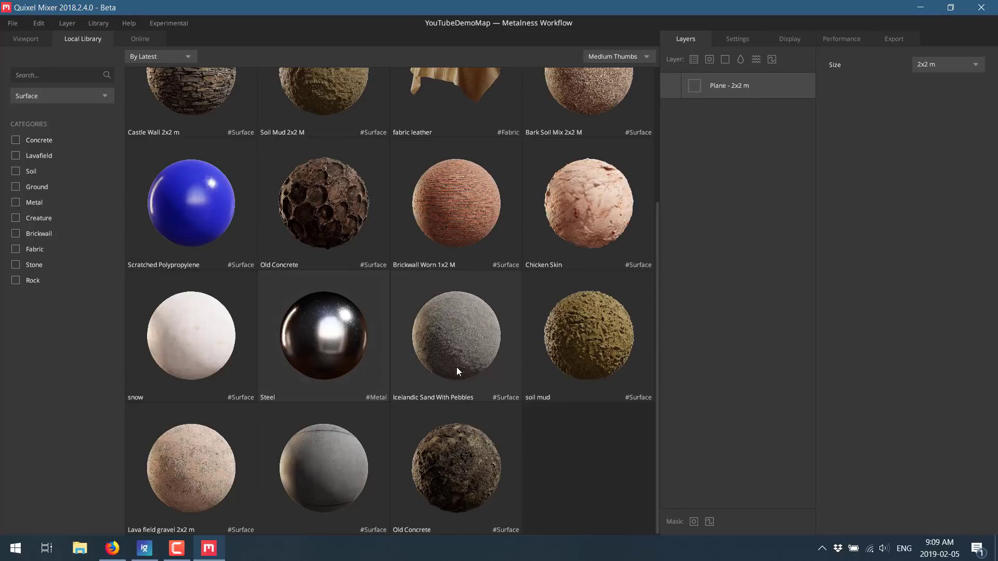
{"action": "double_click", "coordinate": [459, 229]}
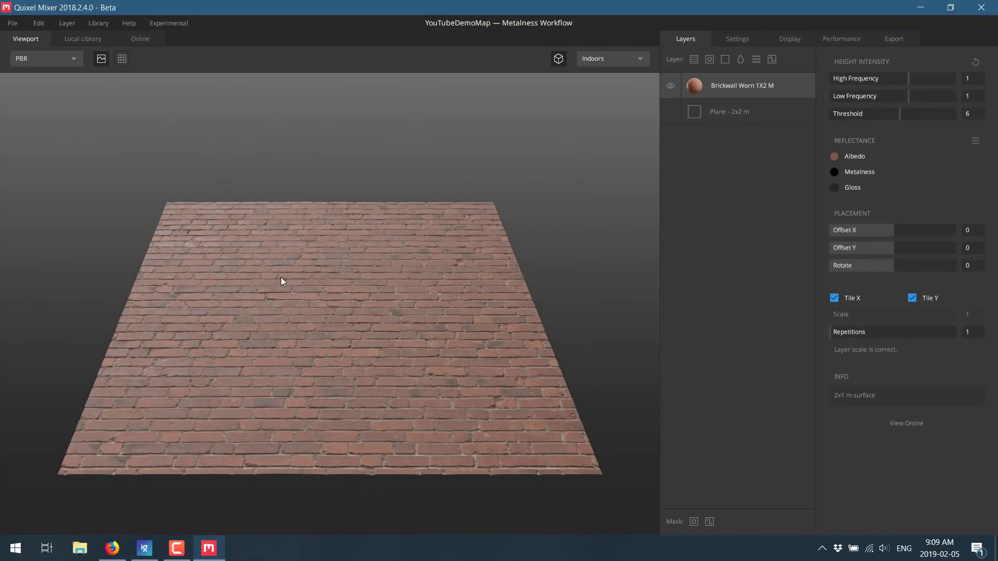
{"action": "left_click", "coordinate": [726, 61]}
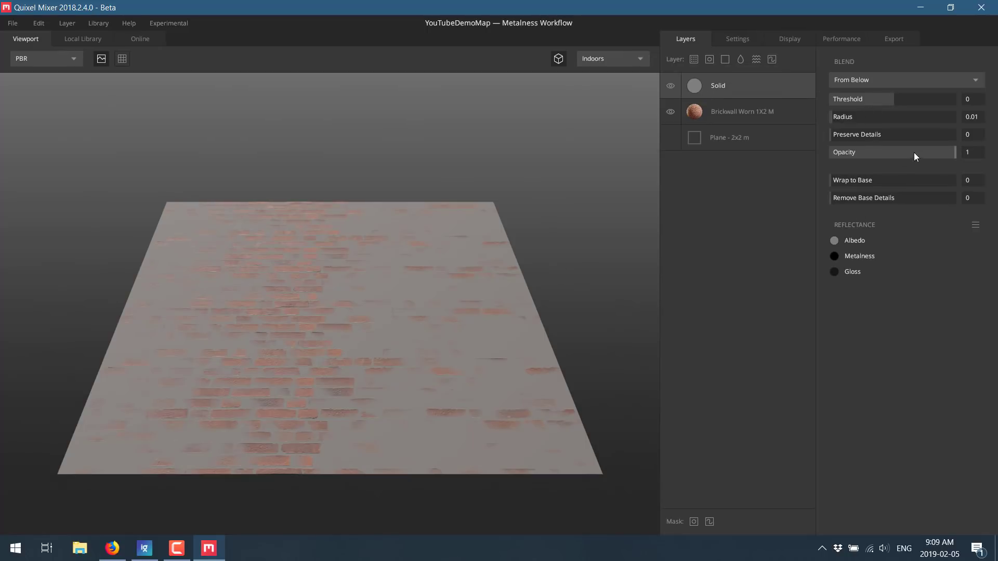
{"action": "left_click_drag", "start_coordinate": [914, 152], "coordinate": [877, 151]}
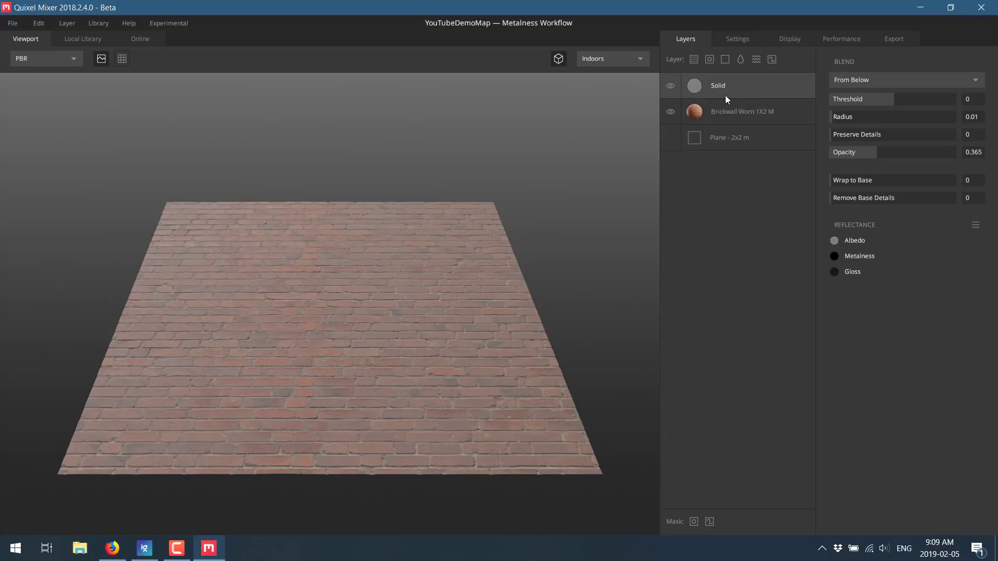
{"action": "left_click", "coordinate": [835, 241]}
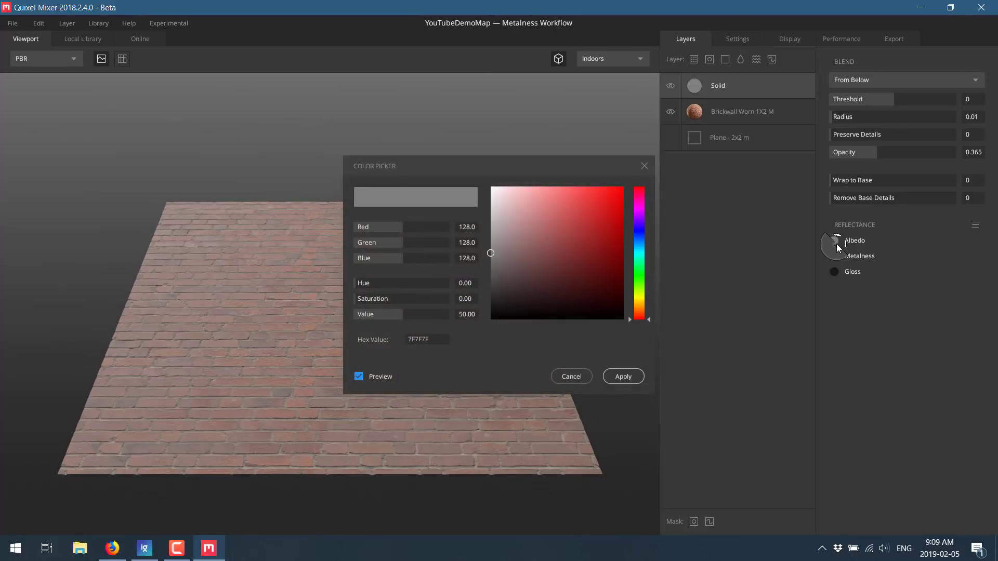
{"action": "left_click", "coordinate": [619, 198]}
{"action": "left_click", "coordinate": [834, 271]}
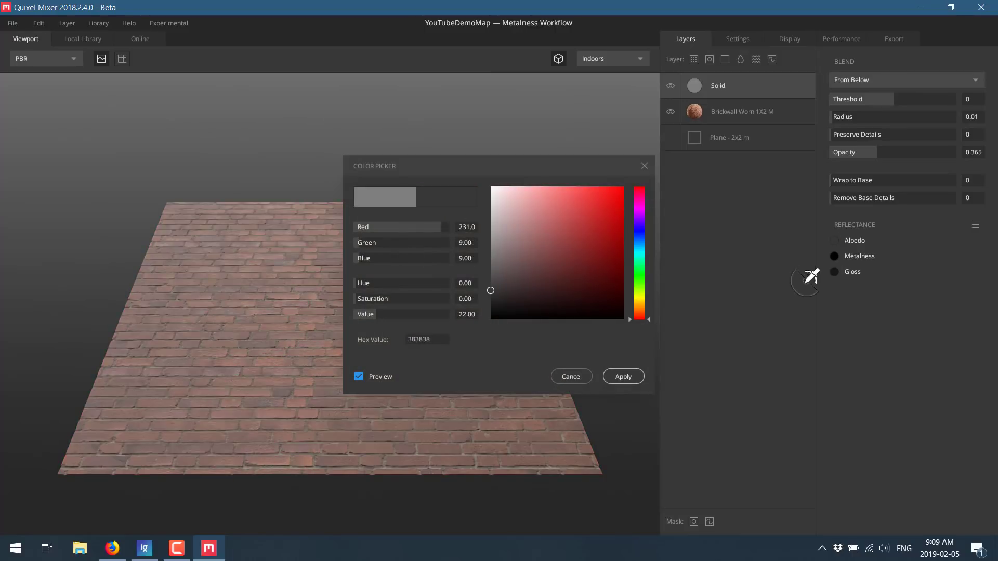
{"action": "left_click", "coordinate": [585, 227]}
{"action": "mouse_move", "coordinate": [639, 221]}
{"action": "left_mouse_down"}
{"action": "mouse_move", "coordinate": [643, 266]}
{"action": "mouse_move", "coordinate": [642, 237]}
{"action": "left_mouse_up"}
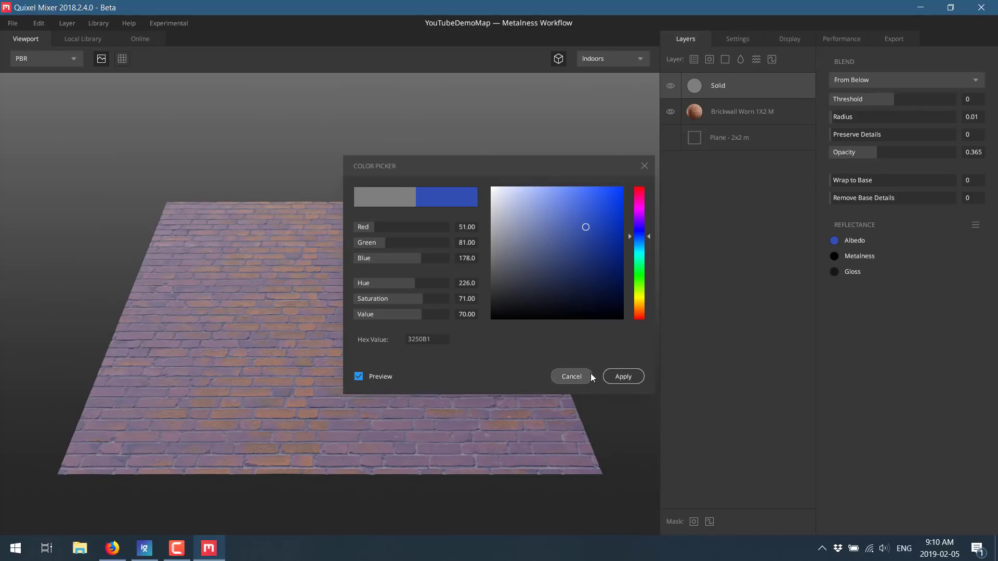
{"action": "left_click", "coordinate": [621, 377]}
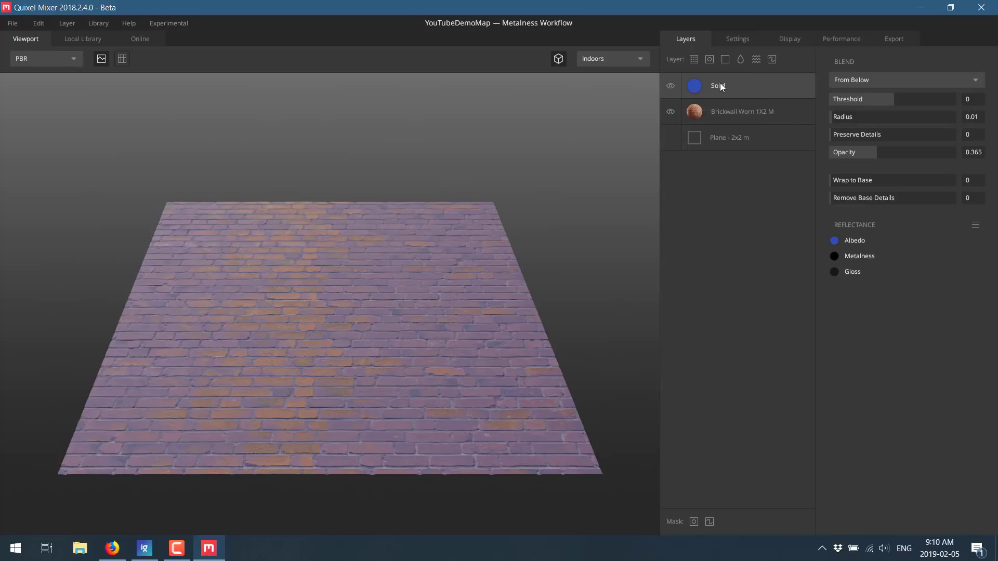
{"action": "key", "text": "Delete"}
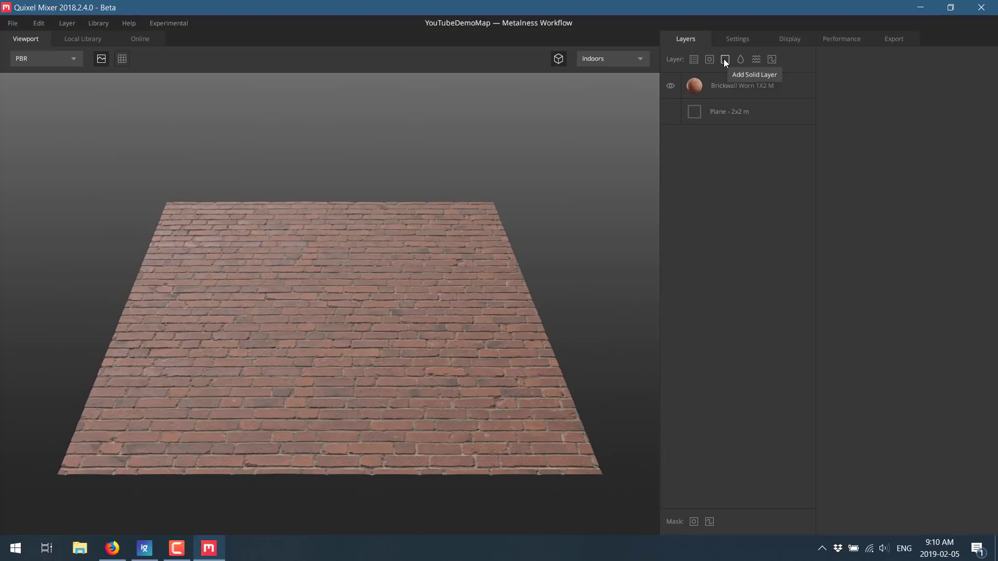
{"action": "left_click", "coordinate": [725, 59]}
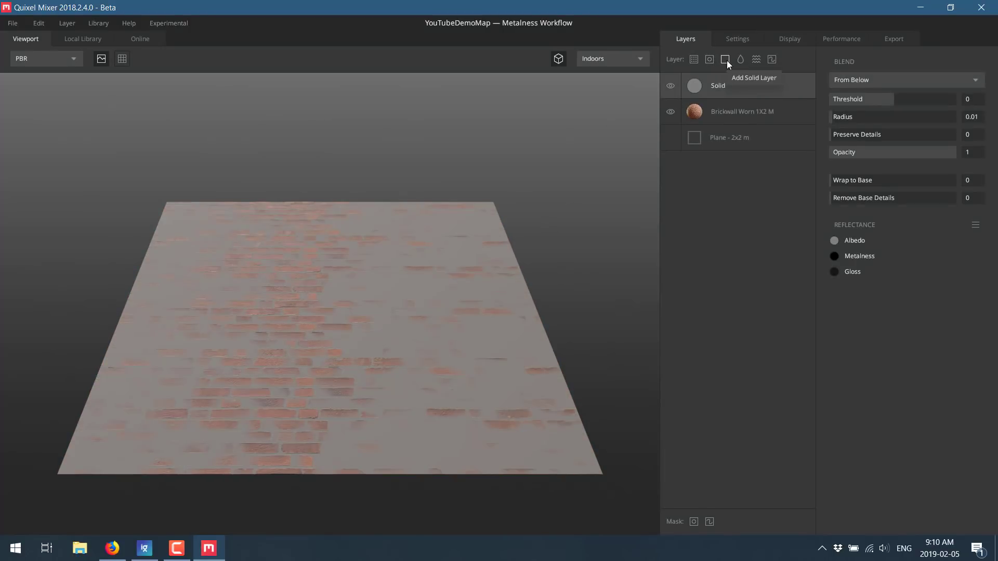
{"action": "left_click", "coordinate": [725, 59]}
{"action": "key", "text": "Delete"}
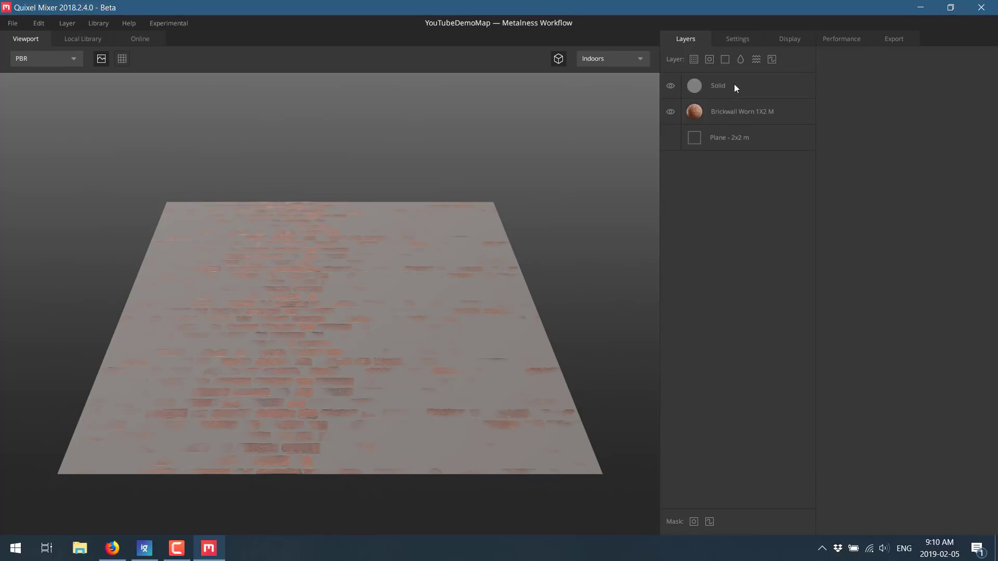
{"action": "left_click", "coordinate": [734, 83]}
{"action": "key", "text": "Delete"}
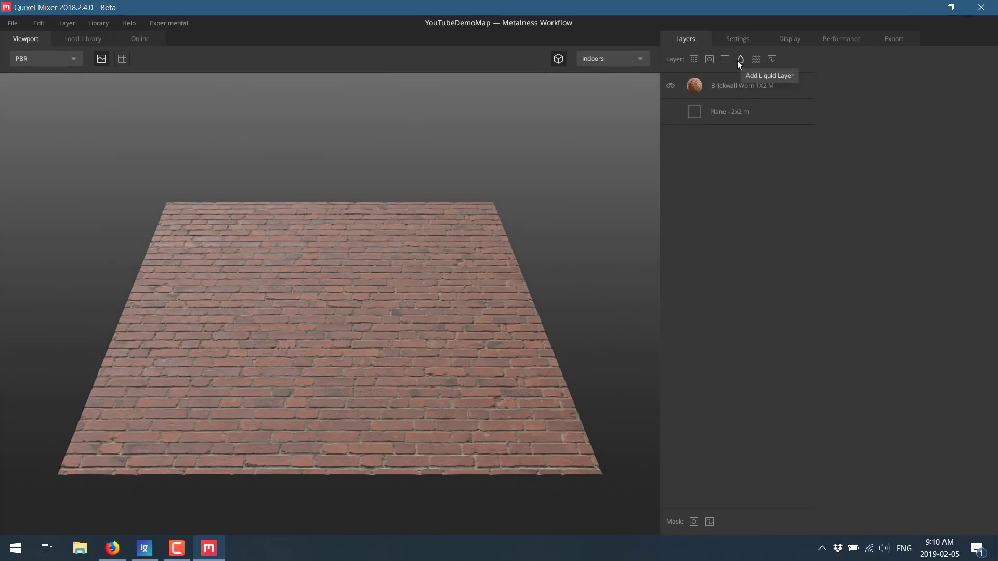
- Add a Liquid layer over the bricks and set its surface radius to 0.400
{"action": "left_click", "coordinate": [740, 61]}
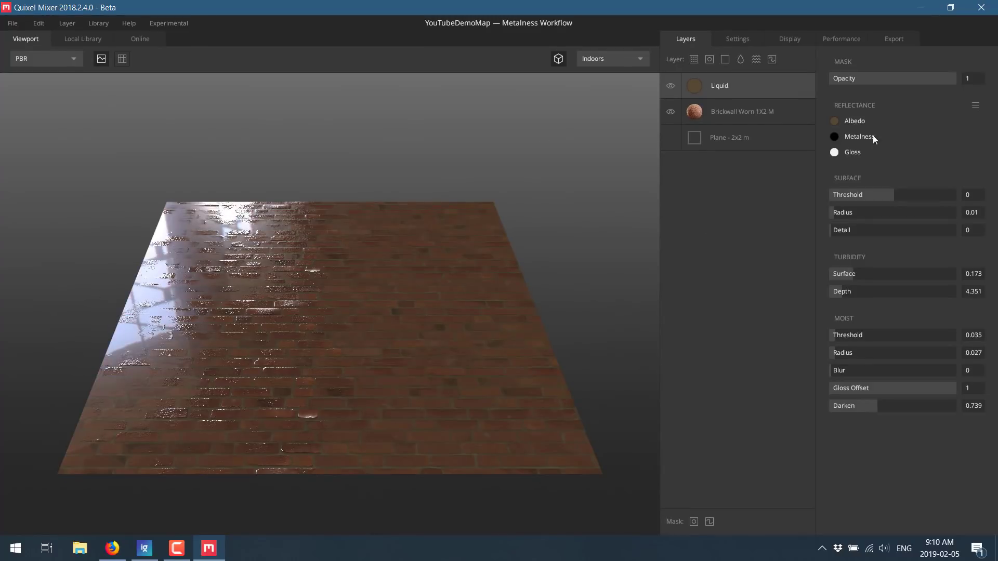
{"action": "left_click", "coordinate": [894, 194]}
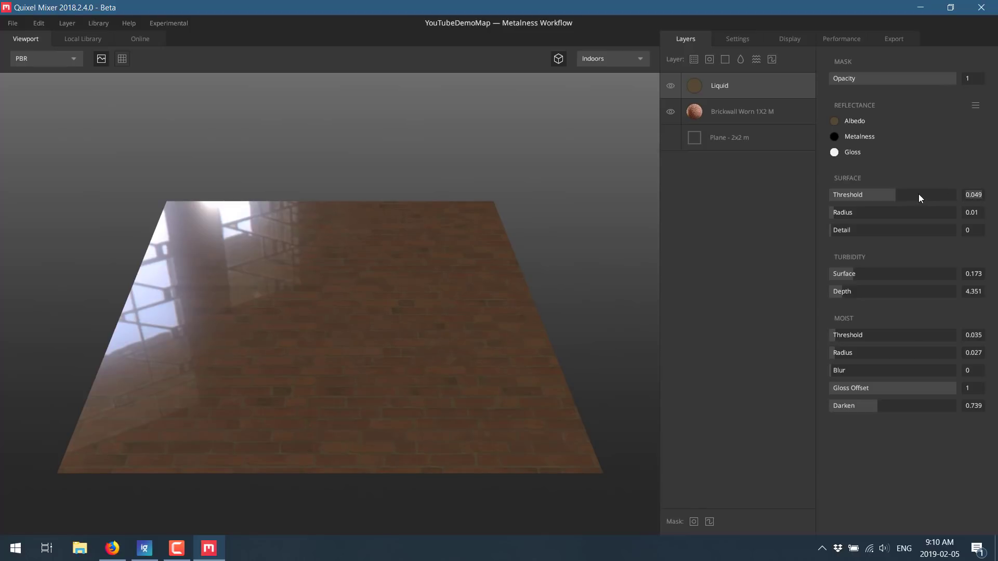
{"action": "type", "text": "07"}
{"action": "left_click", "coordinate": [930, 211]}
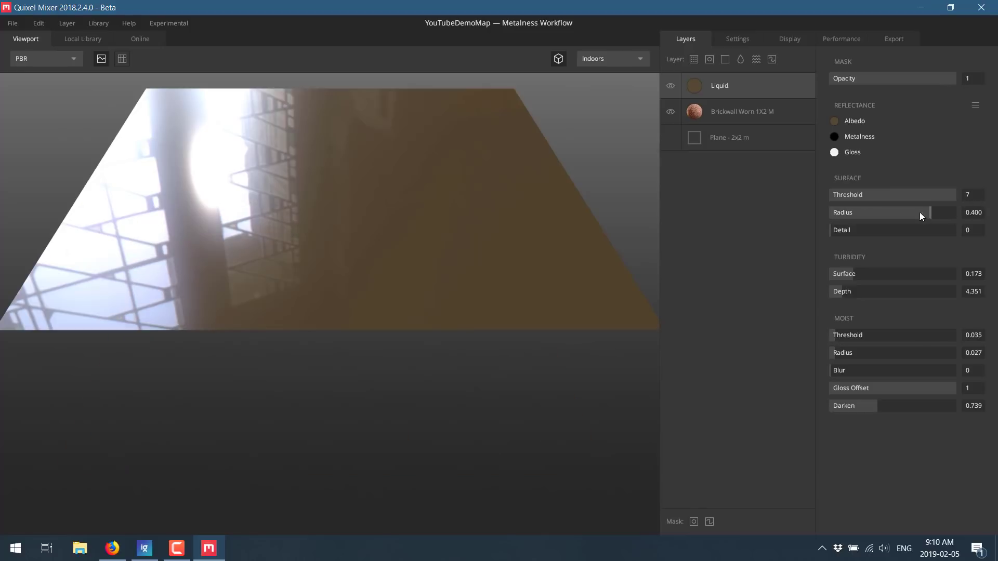
{"action": "left_click", "coordinate": [883, 194]}
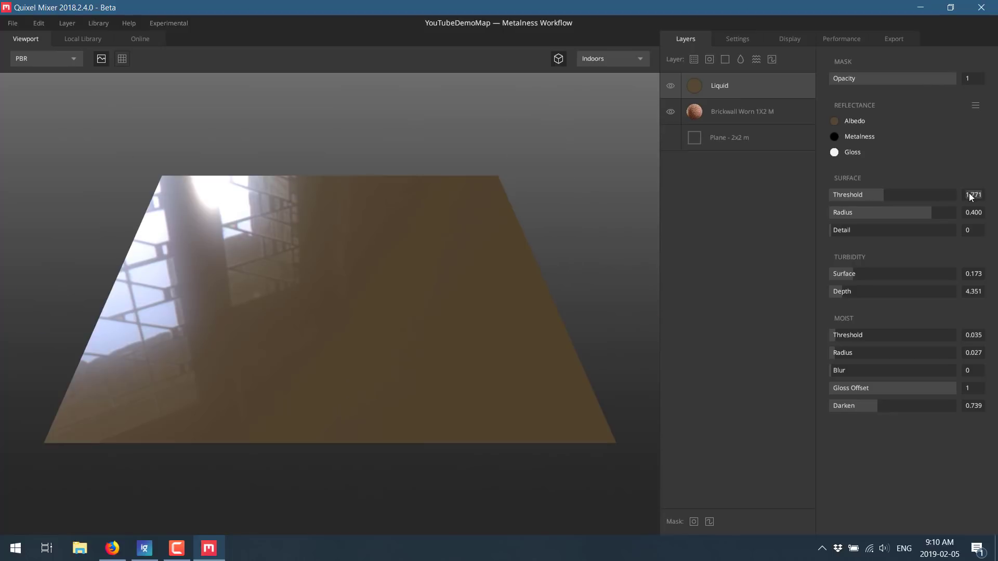
{"action": "double_click", "coordinate": [973, 195]}
{"action": "type", "text": "0"}
{"action": "key", "text": "Return"}
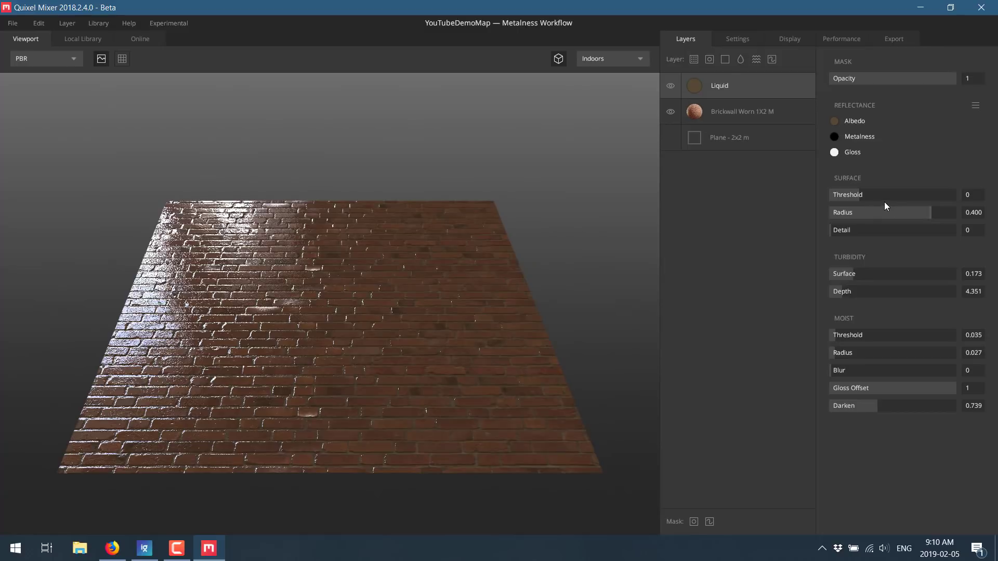
- Set the liquid surface threshold to about 0.087, then add a Noise layer with raised amplitude
{"action": "double_click", "coordinate": [970, 195]}
{"action": "type", "text": "0.05"}
{"action": "key", "text": "Return"}
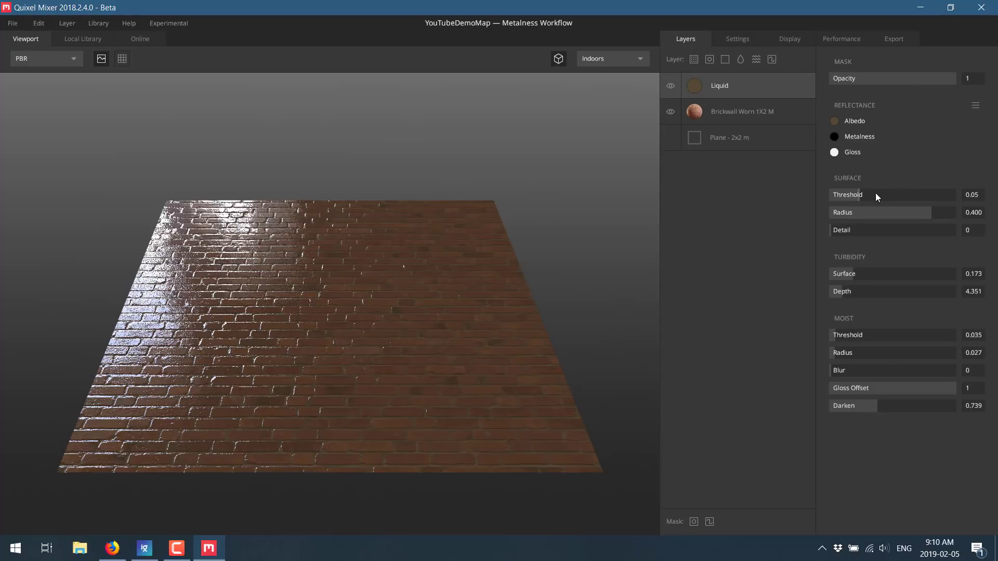
{"action": "left_click_drag", "start_coordinate": [859, 194], "coordinate": [860, 195]}
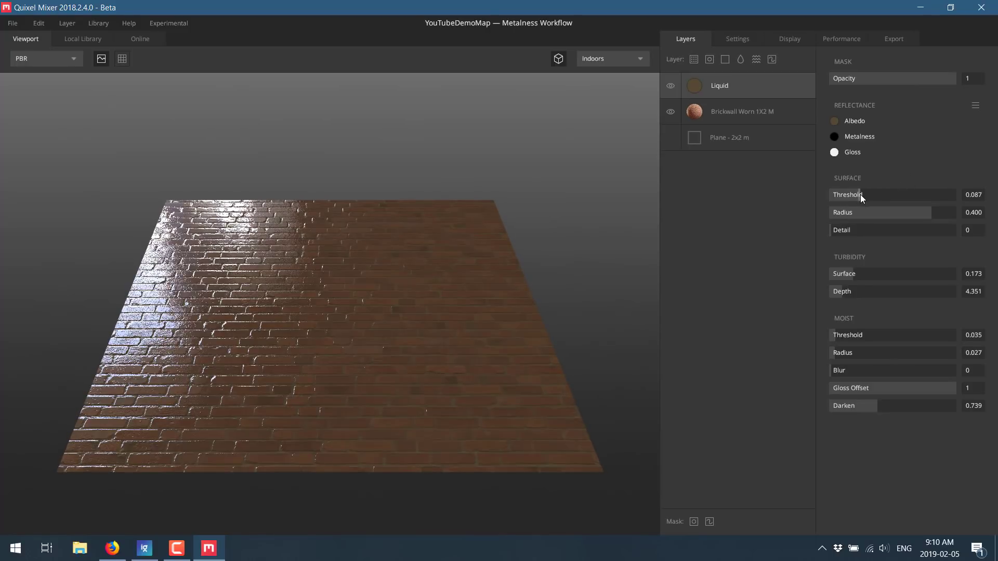
{"action": "left_click", "coordinate": [756, 60]}
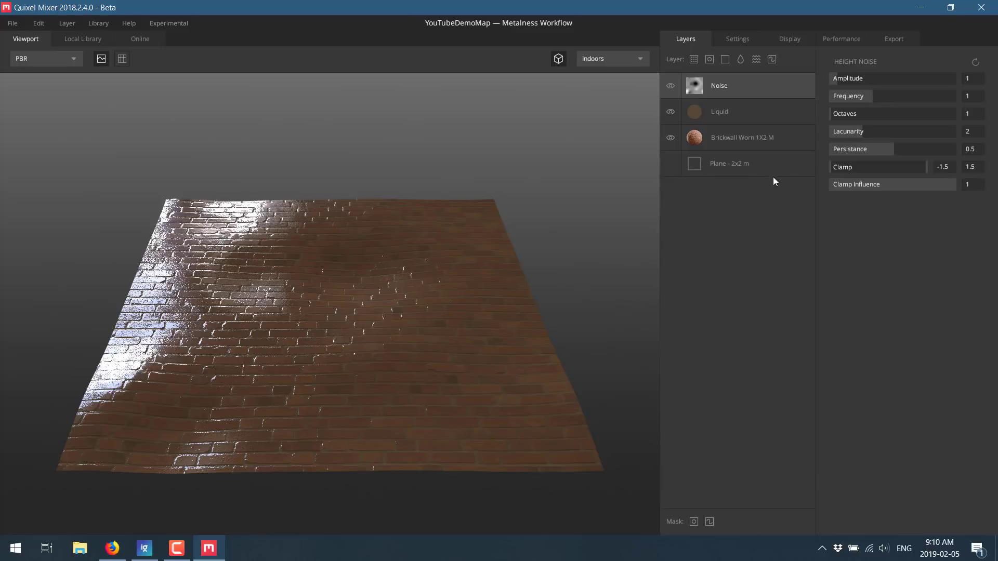
{"action": "mouse_move", "coordinate": [838, 77]}
{"action": "left_mouse_down"}
{"action": "mouse_move", "coordinate": [878, 79]}
{"action": "mouse_move", "coordinate": [856, 82]}
{"action": "left_mouse_up"}
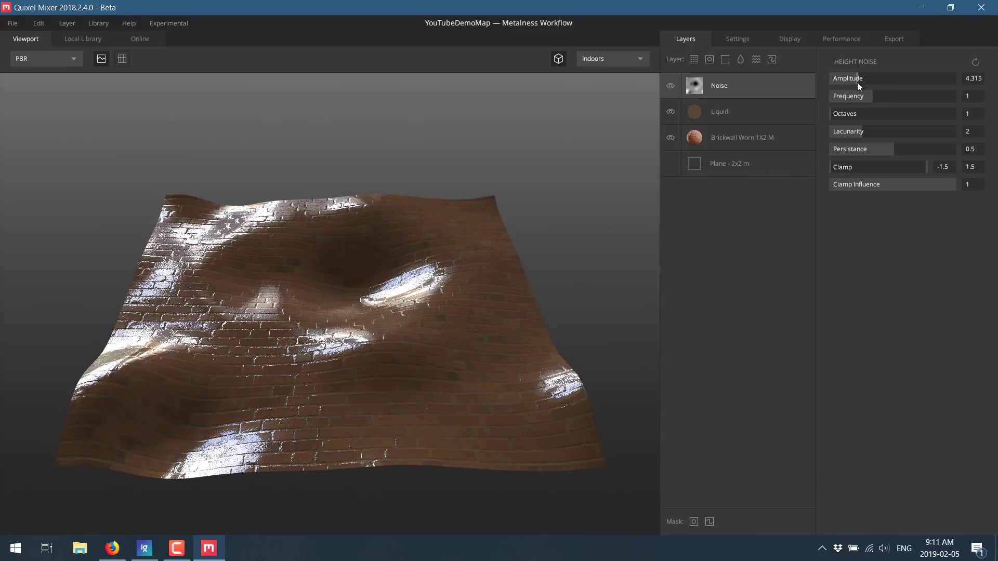
- Lower the Liquid layer's surface threshold to -0.058 and switch to the Online library
{"action": "left_click", "coordinate": [713, 111]}
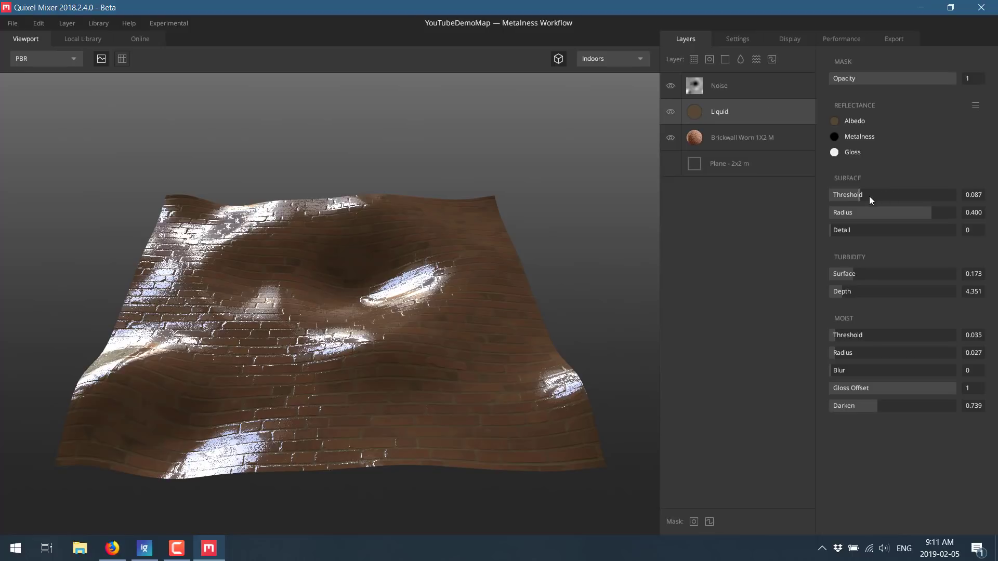
{"action": "left_click_drag", "start_coordinate": [859, 195], "coordinate": [857, 193]}
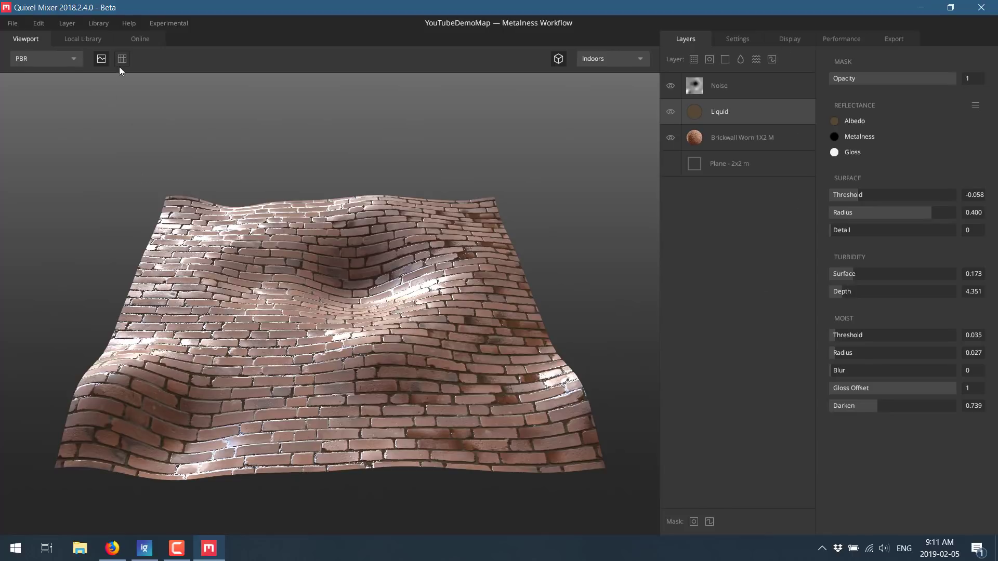
{"action": "left_click", "coordinate": [140, 38]}
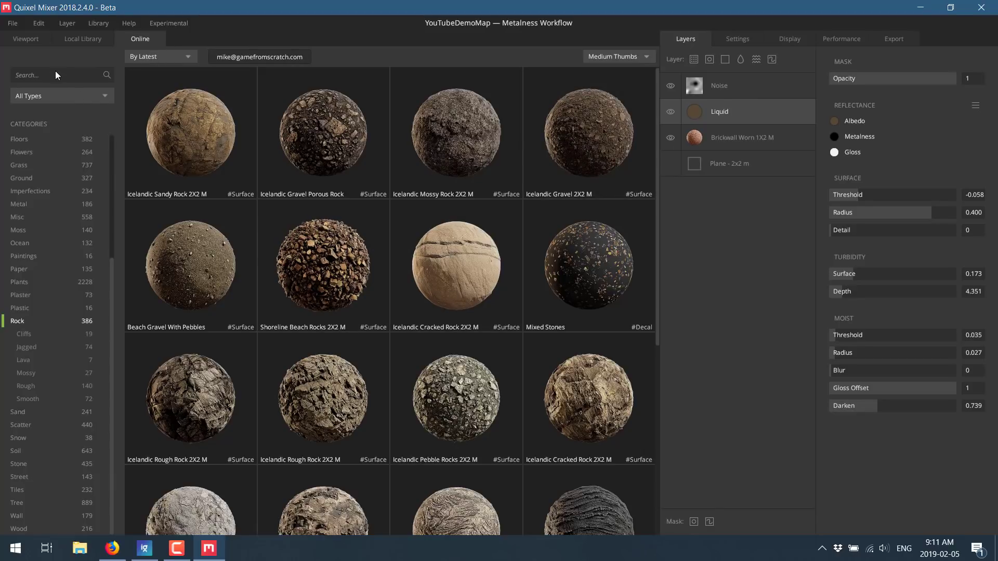
- Search the online library for 'free' and download the Round Manhole Cover
{"action": "type", "text": "free"}
{"action": "key", "text": "Return"}
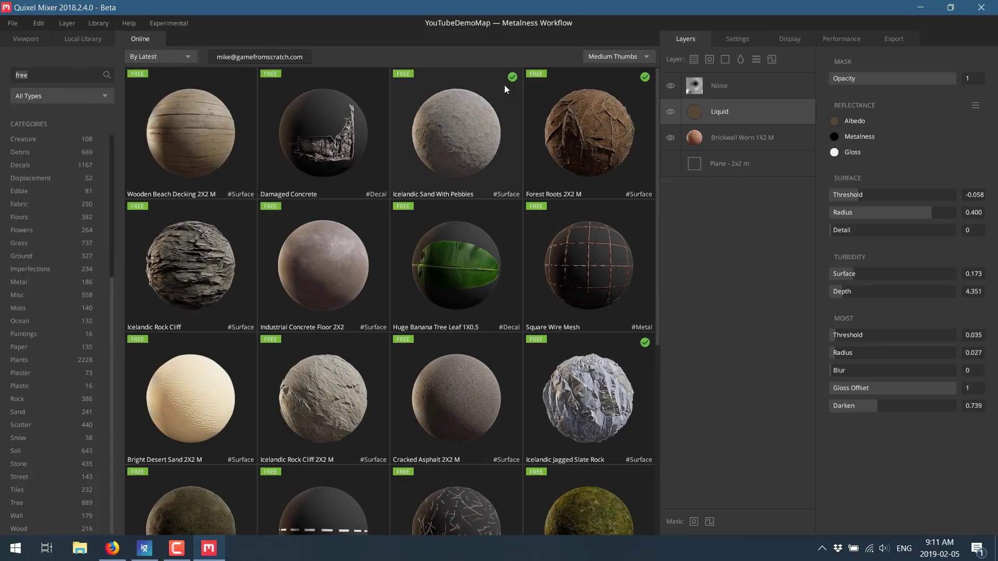
{"action": "scroll", "coordinate": [602, 289], "scroll_direction": "down", "scroll_amount": 10}
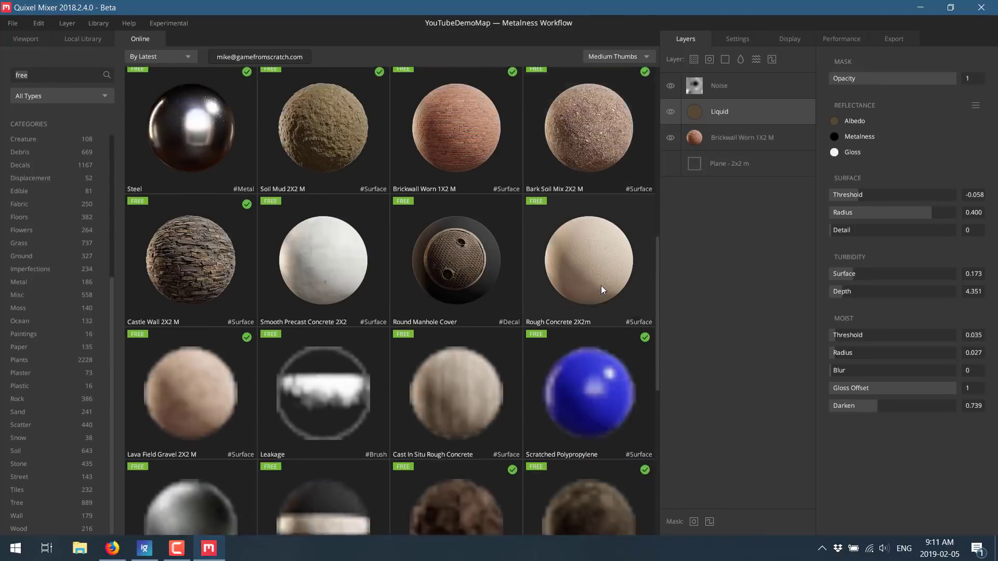
{"action": "scroll", "coordinate": [528, 289], "scroll_direction": "down", "scroll_amount": 2}
{"action": "scroll", "coordinate": [527, 288], "scroll_direction": "up", "scroll_amount": 4}
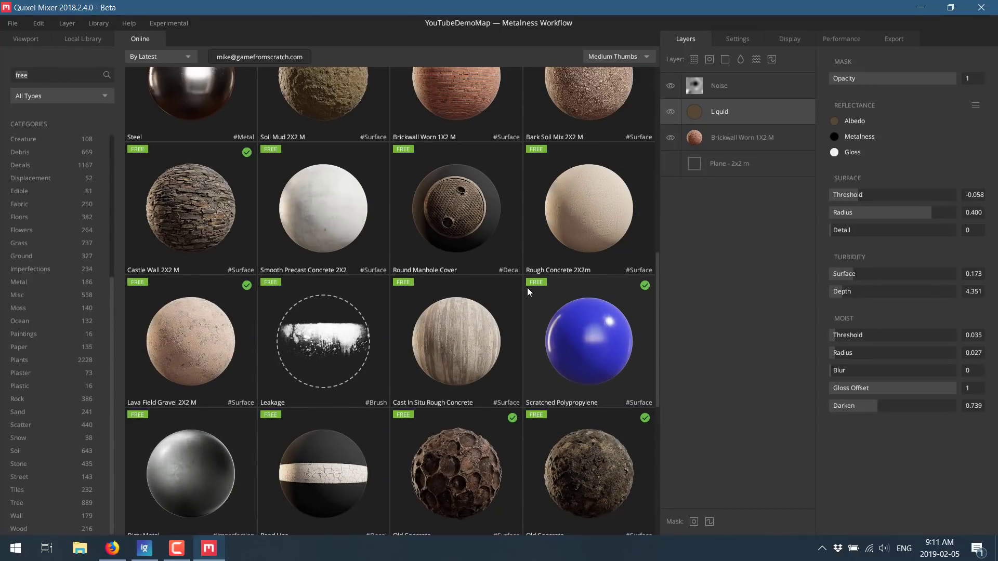
{"action": "scroll", "coordinate": [528, 288], "scroll_direction": "down", "scroll_amount": 2}
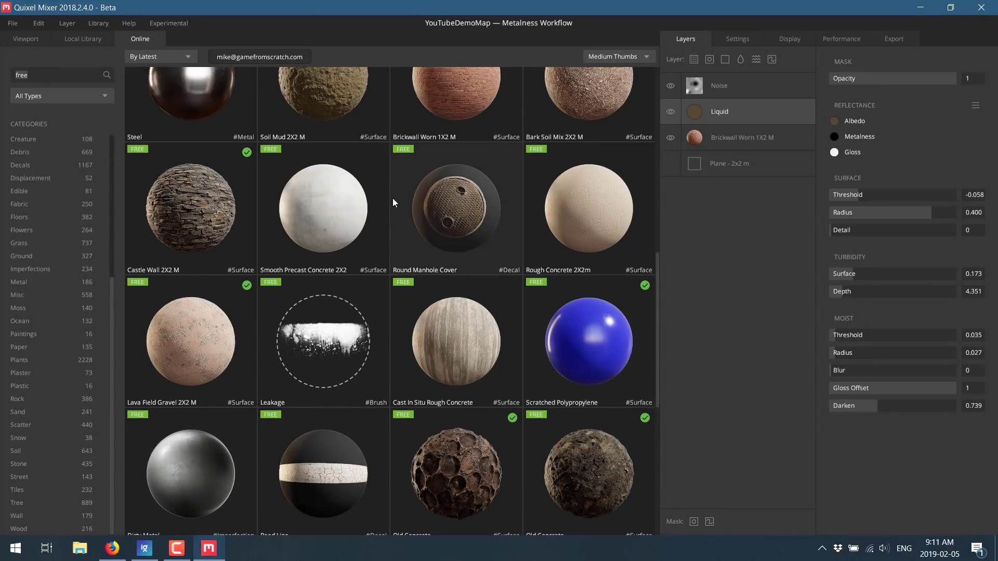
{"action": "left_click", "coordinate": [432, 191]}
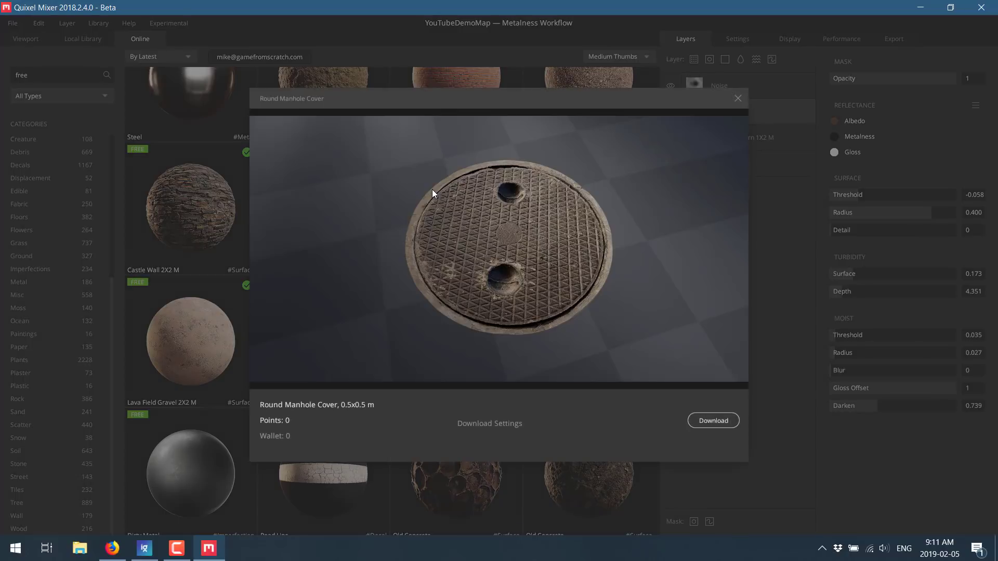
{"action": "left_click", "coordinate": [732, 422]}
- Check the download progress online, then settle on the Local Library
{"action": "left_click", "coordinate": [83, 37]}
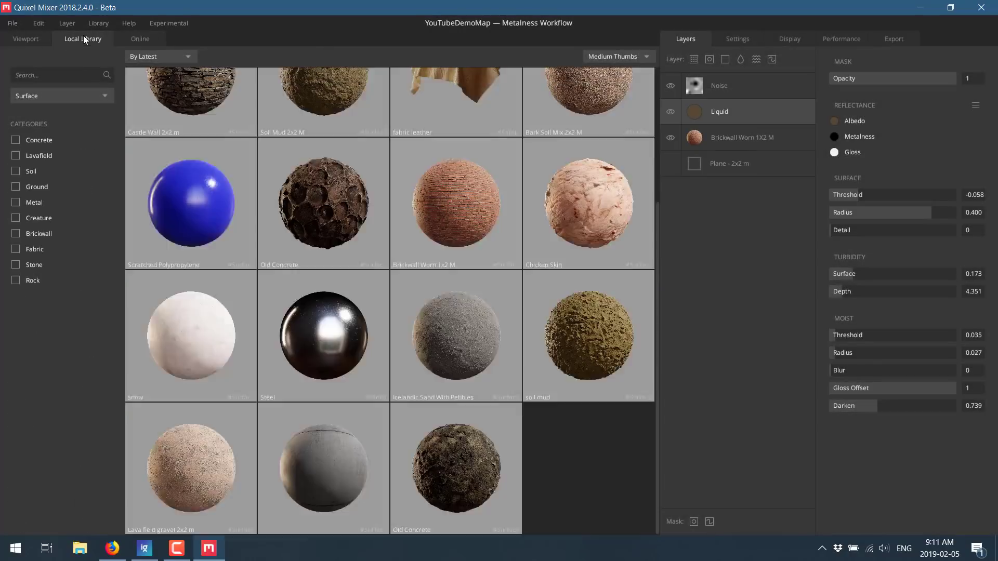
{"action": "scroll", "coordinate": [553, 345], "scroll_direction": "up", "scroll_amount": 3}
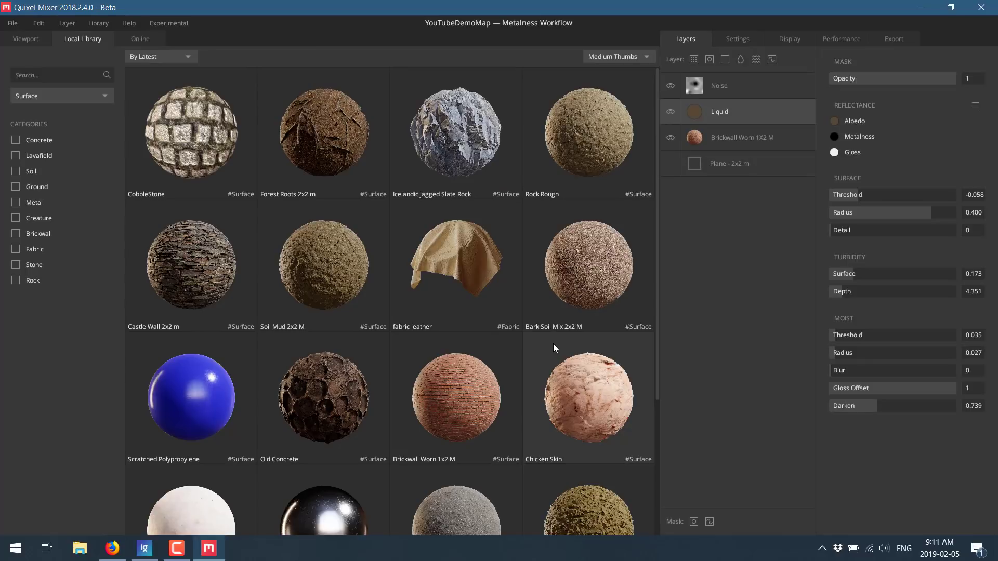
{"action": "scroll", "coordinate": [554, 342], "scroll_direction": "down", "scroll_amount": 3}
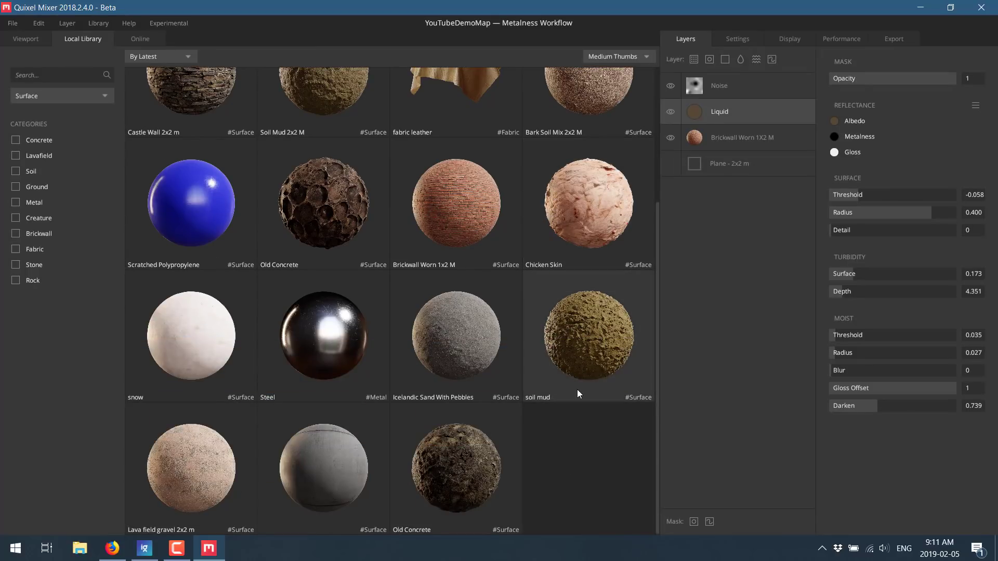
{"action": "scroll", "coordinate": [577, 389], "scroll_direction": "up", "scroll_amount": 3}
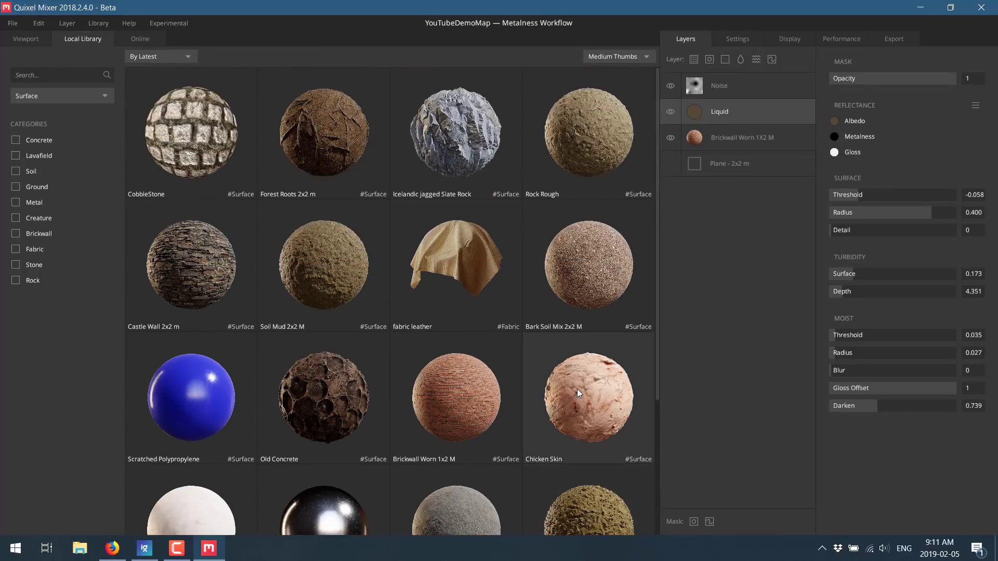
{"action": "left_click", "coordinate": [137, 42]}
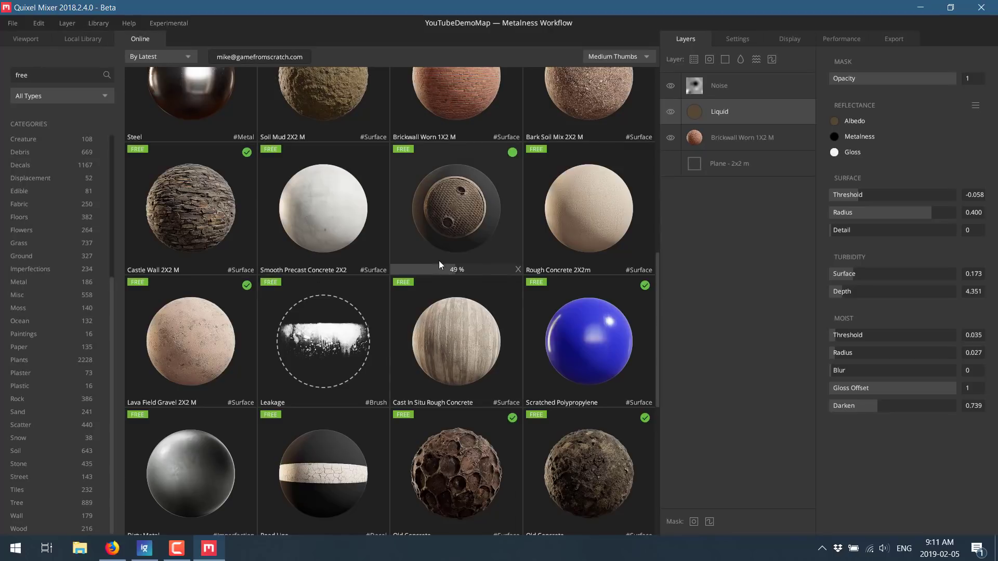
{"action": "left_click", "coordinate": [80, 40]}
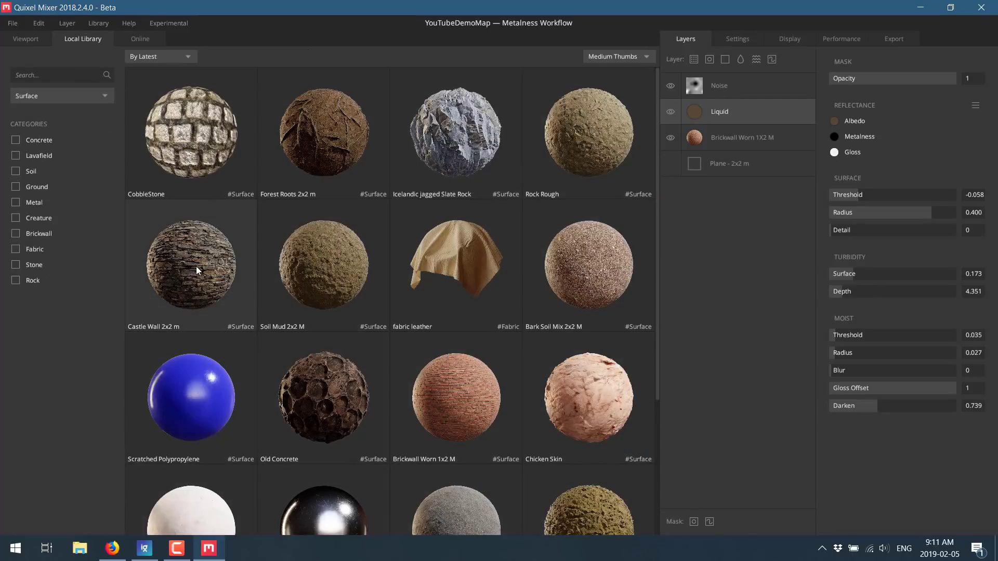
- In Firefox, go to the devga.me free resources page and open CC0 Textures in a new tab
{"action": "left_click", "coordinate": [122, 550]}
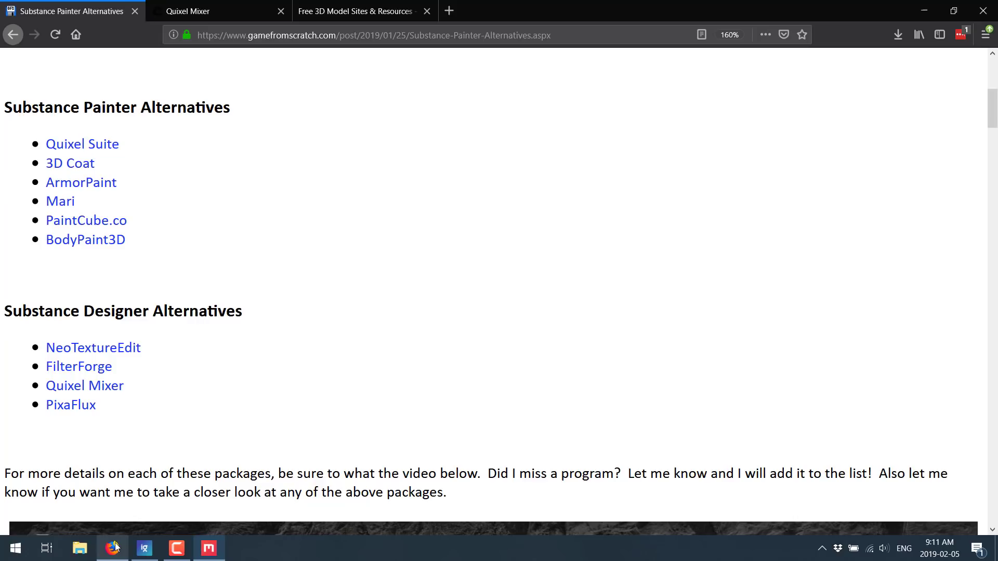
{"action": "left_click", "coordinate": [210, 11]}
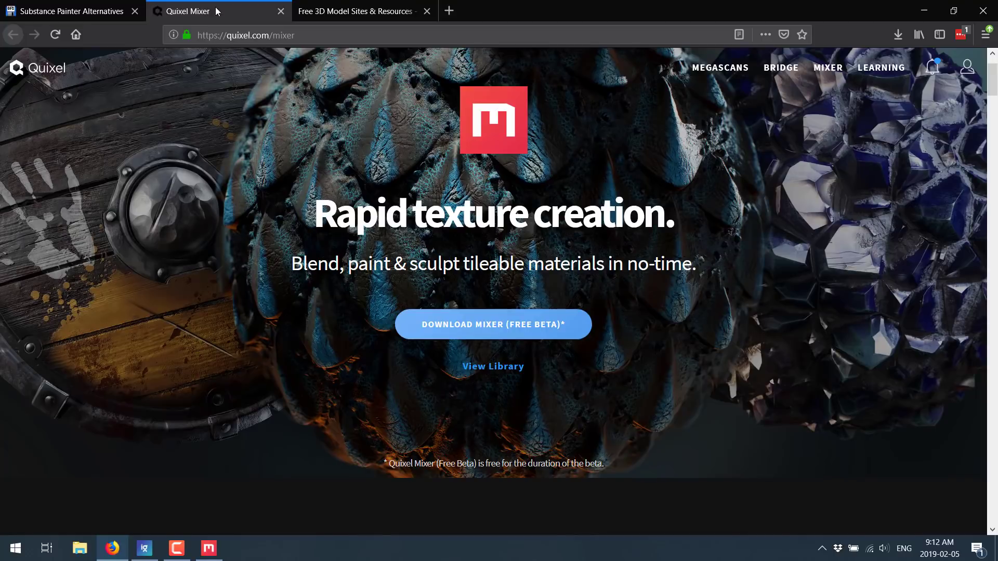
{"action": "left_click", "coordinate": [307, 16]}
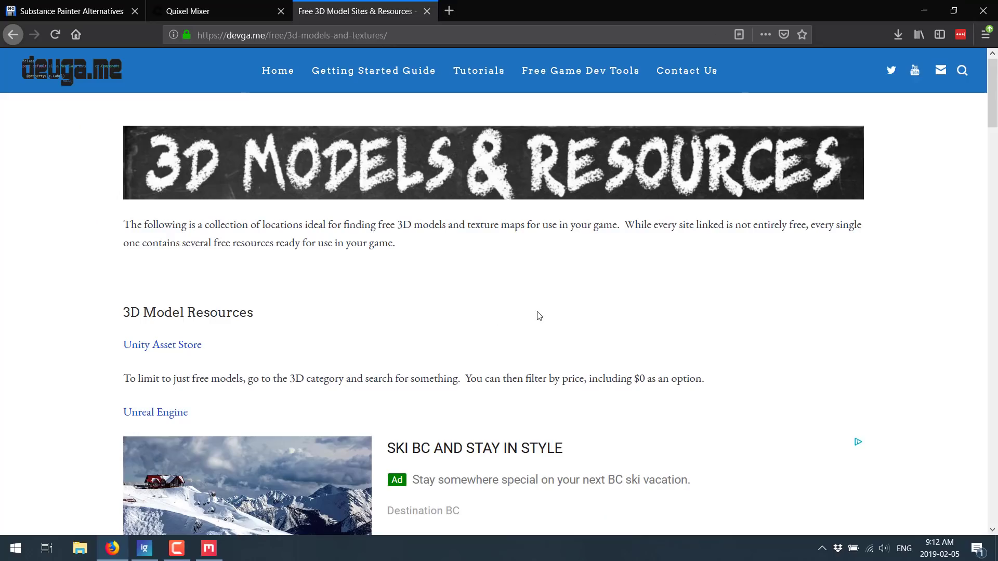
{"action": "scroll", "coordinate": [532, 308], "scroll_direction": "down", "scroll_amount": 1}
{"action": "scroll", "coordinate": [533, 307], "scroll_direction": "down", "scroll_amount": 15}
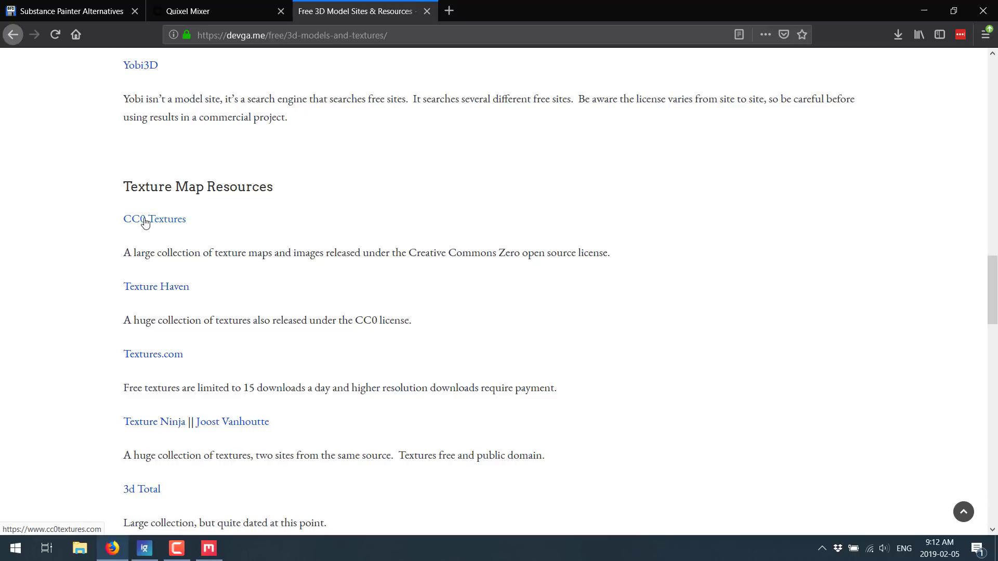
{"action": "middle_click", "coordinate": [145, 222]}
- Browse CC0 Textures to the Bricks category and download Bricks #07 in 4K
{"action": "left_click", "coordinate": [534, 5]}
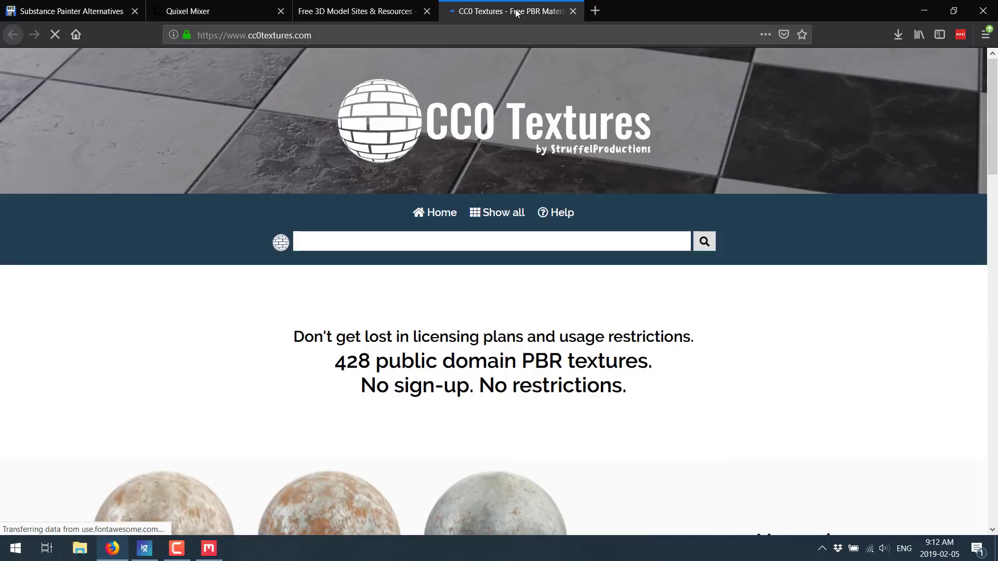
{"action": "scroll", "coordinate": [608, 369], "scroll_direction": "down", "scroll_amount": 2}
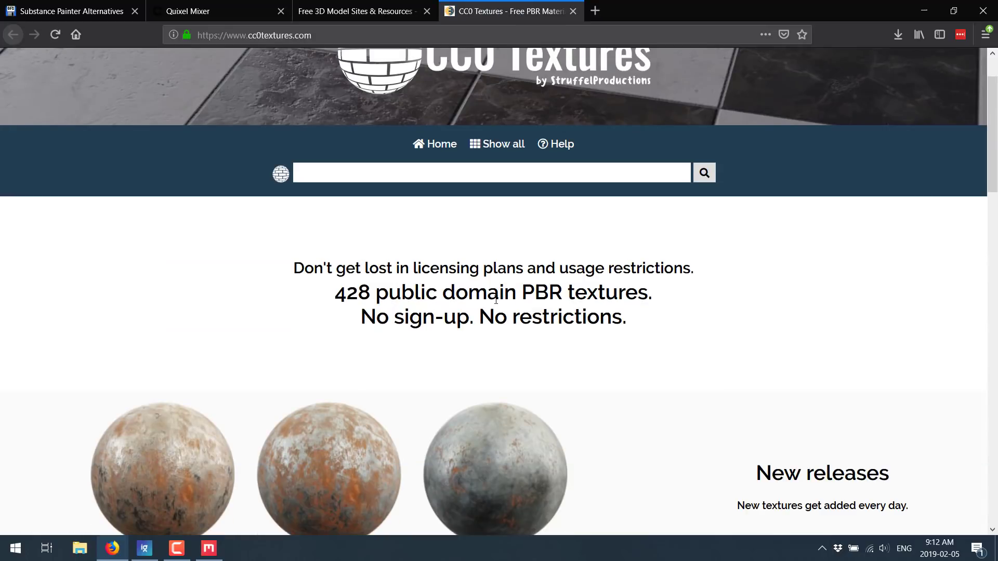
{"action": "scroll", "coordinate": [495, 301], "scroll_direction": "down", "scroll_amount": 8}
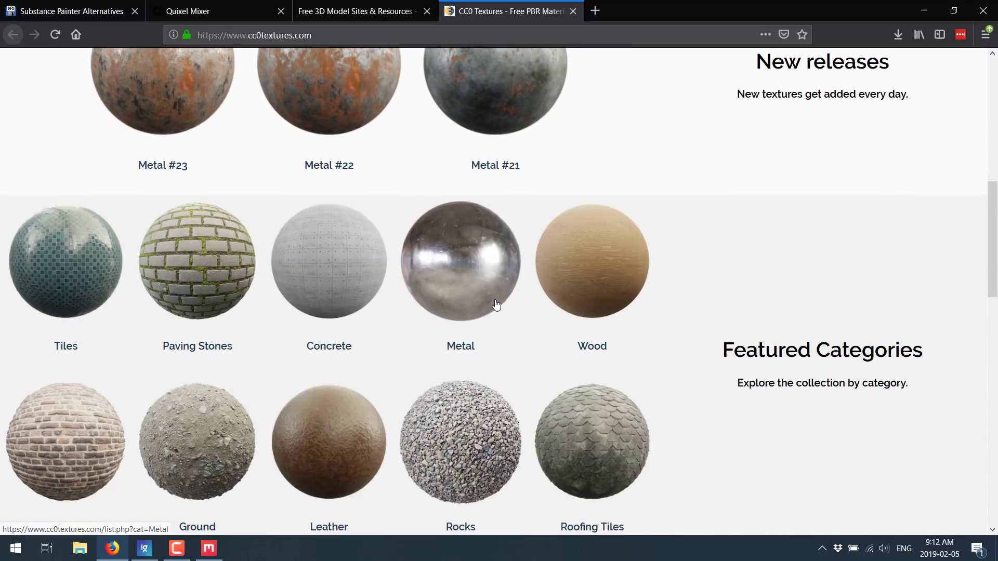
{"action": "scroll", "coordinate": [495, 305], "scroll_direction": "down", "scroll_amount": 1}
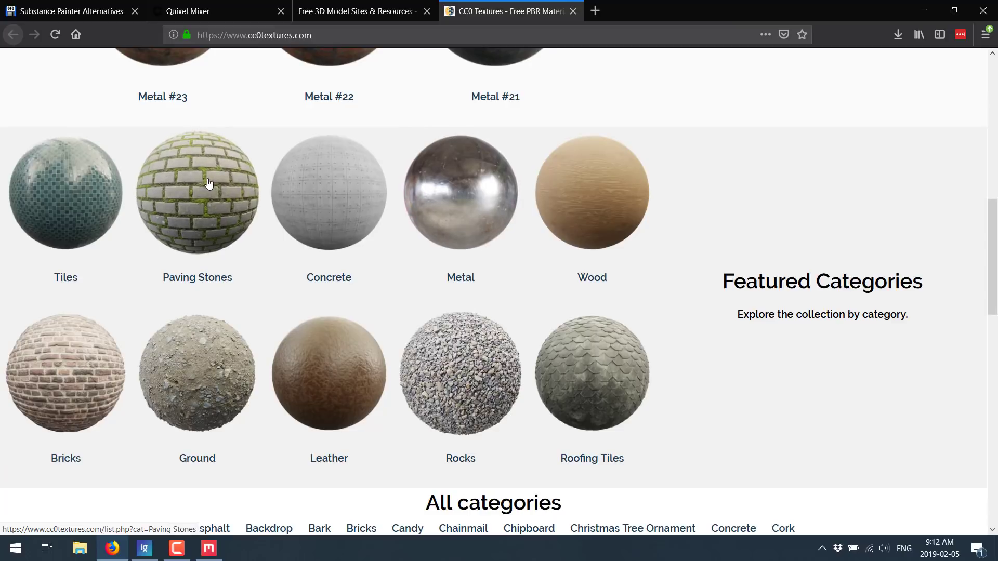
{"action": "left_click", "coordinate": [192, 340]}
{"action": "scroll", "coordinate": [439, 361], "scroll_direction": "down", "scroll_amount": 12}
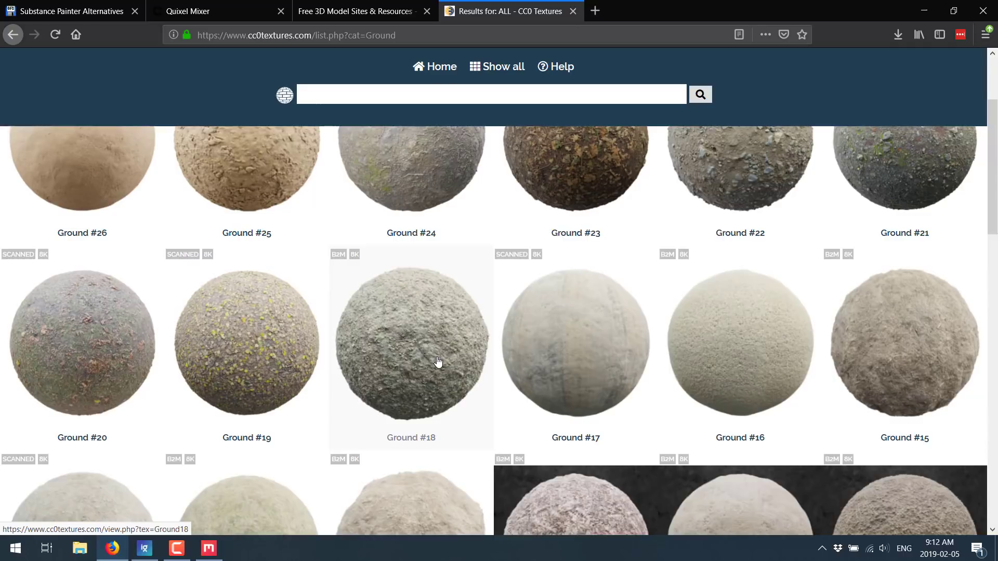
{"action": "scroll", "coordinate": [437, 362], "scroll_direction": "down", "scroll_amount": 4}
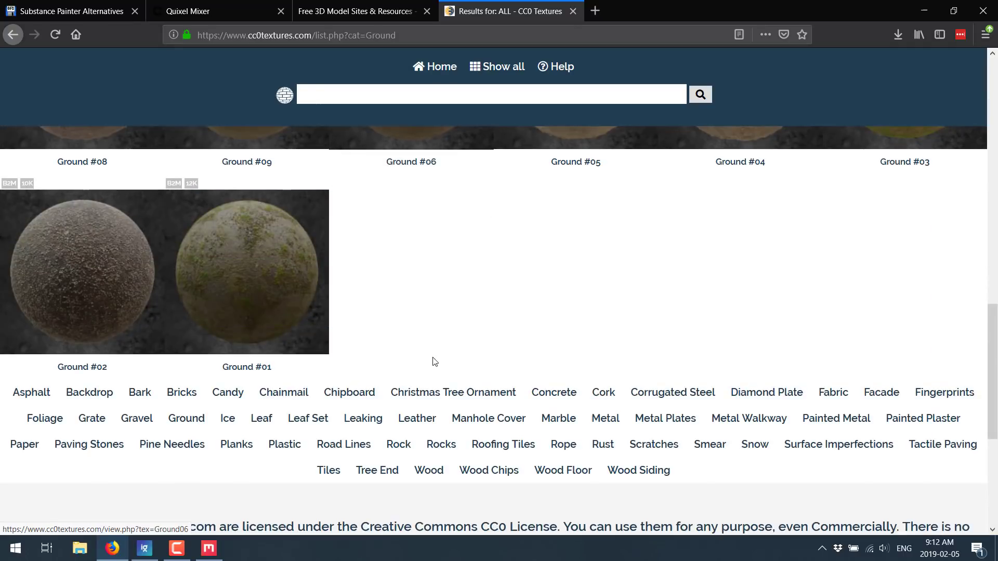
{"action": "key", "text": "alt+Left"}
{"action": "left_click", "coordinate": [90, 369]}
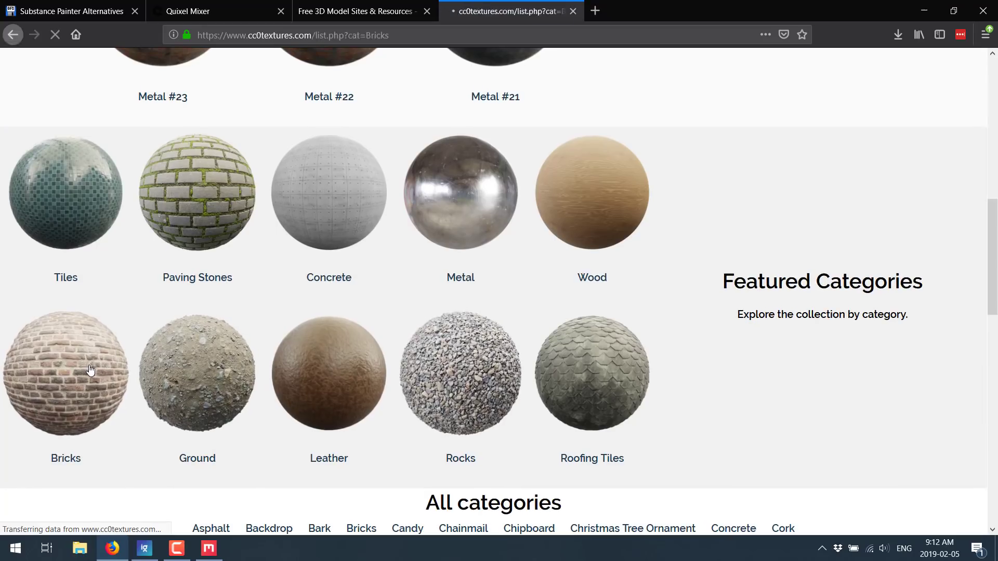
{"action": "scroll", "coordinate": [441, 382], "scroll_direction": "down", "scroll_amount": 5}
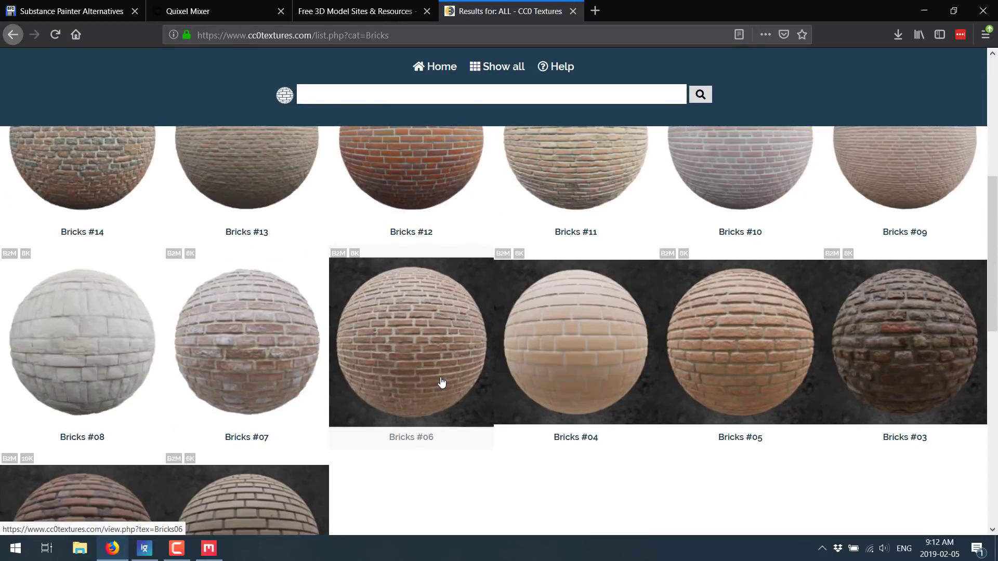
{"action": "left_click", "coordinate": [247, 344]}
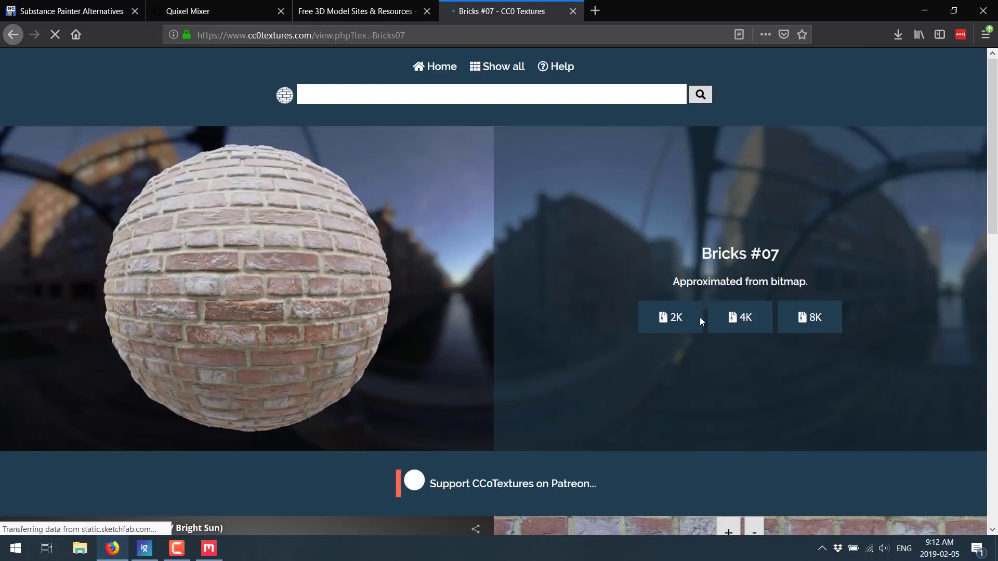
{"action": "left_click", "coordinate": [744, 318]}
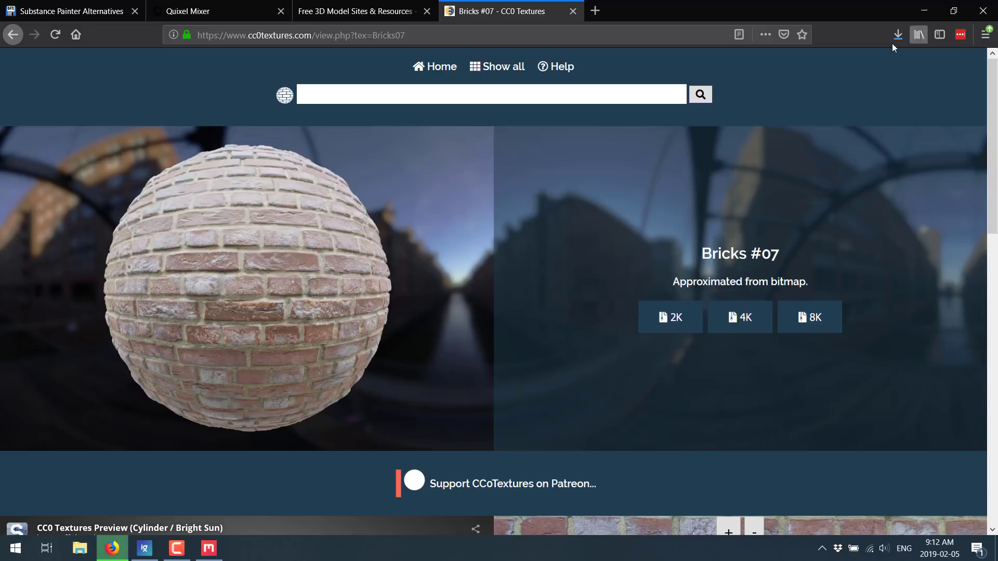
- Extract [4K]Bricks07.zip in Downloads with 7-Zip and open the new [4K]Bricks07 folder
{"action": "left_click", "coordinate": [80, 549]}
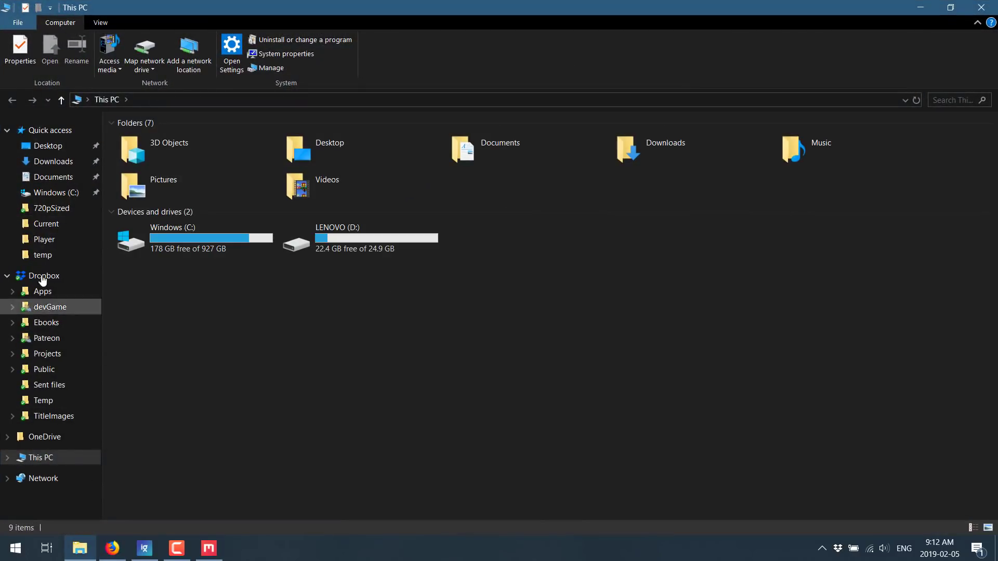
{"action": "left_click", "coordinate": [54, 193]}
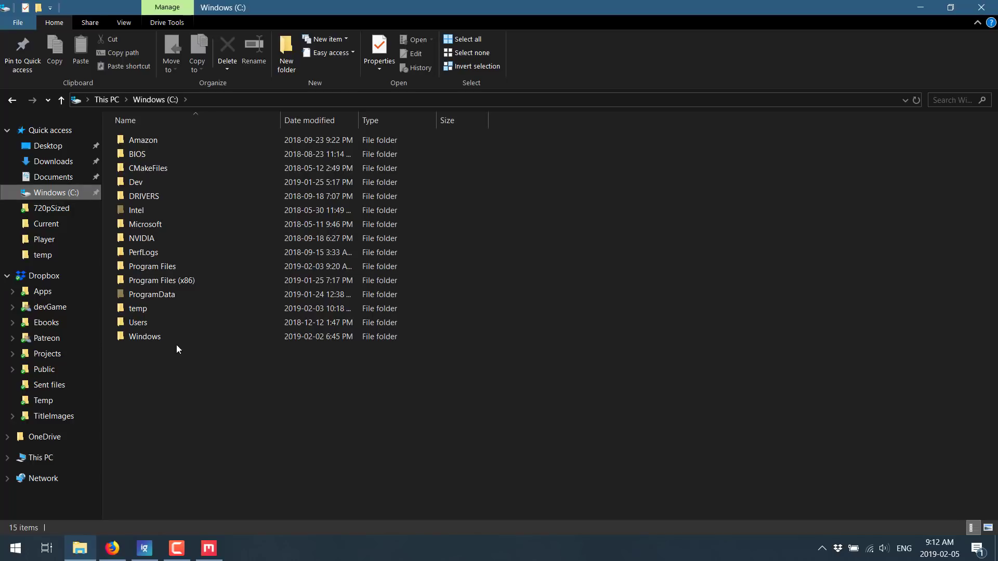
{"action": "left_click", "coordinate": [52, 162]}
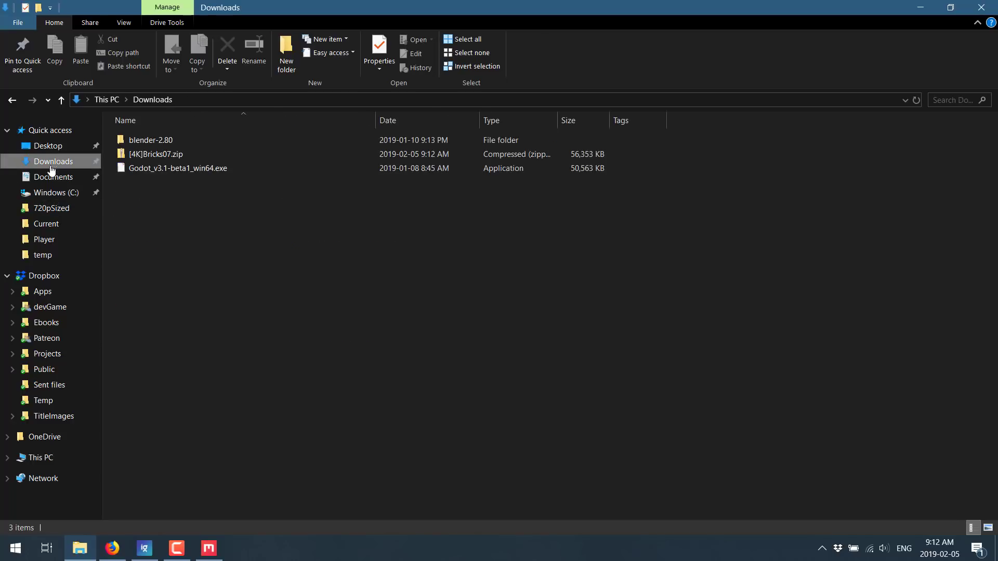
{"action": "right_click", "coordinate": [151, 154]}
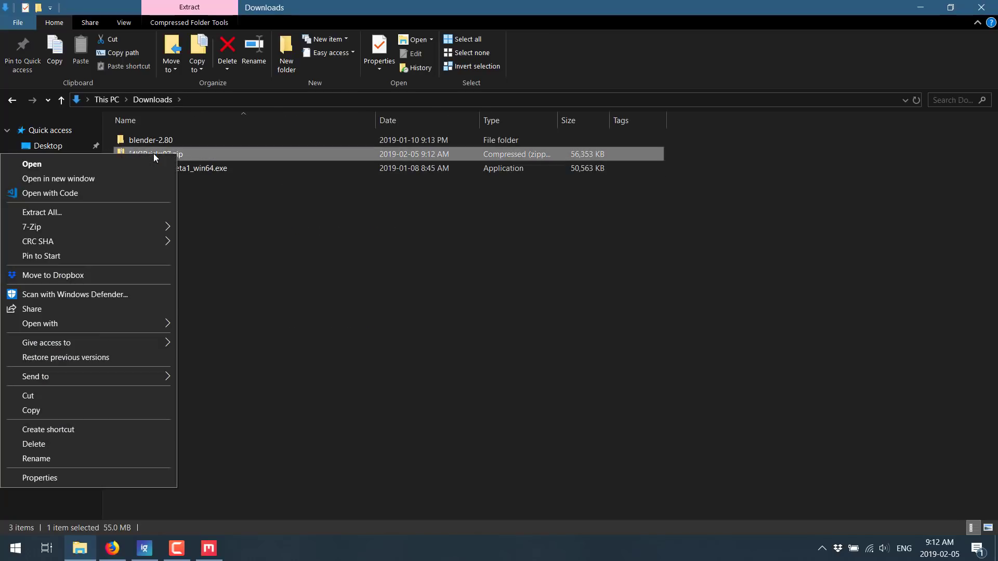
{"action": "mouse_move", "coordinate": [135, 228]}
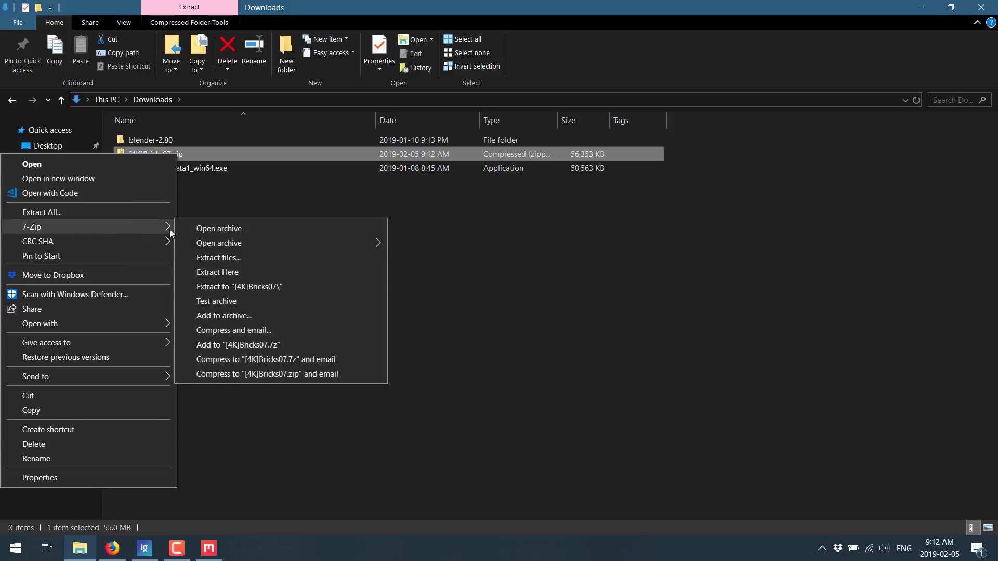
{"action": "left_click", "coordinate": [263, 284]}
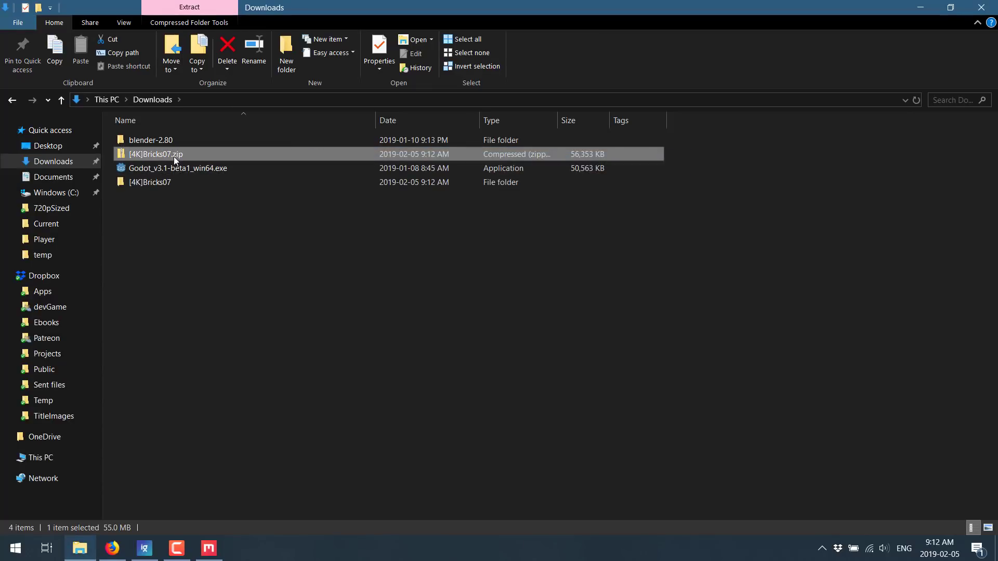
{"action": "double_click", "coordinate": [151, 183]}
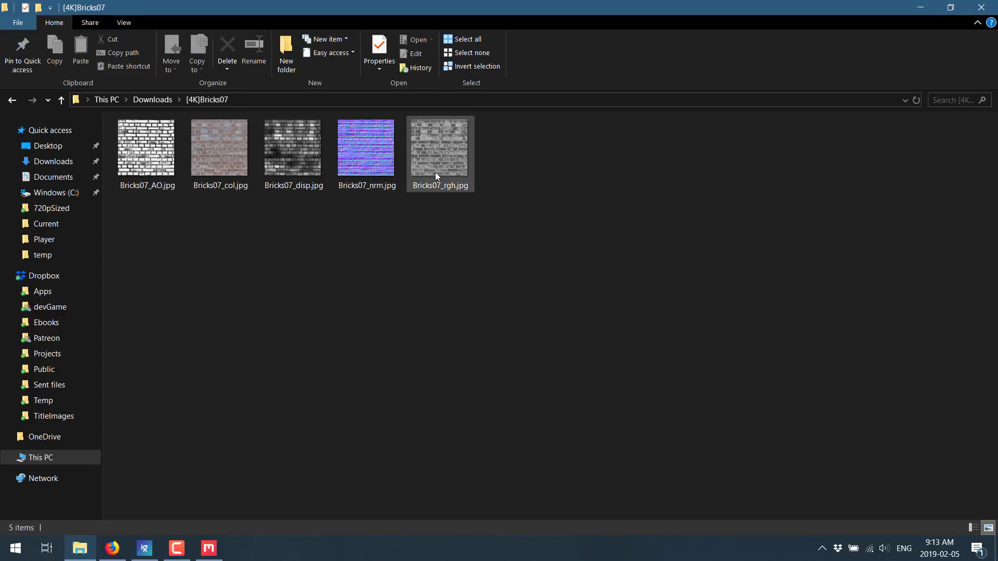
- Start an Import Custom Surface in Quixel Mixer using Bricks07_col.jpg as the diffuse map
{"action": "left_click", "coordinate": [209, 548]}
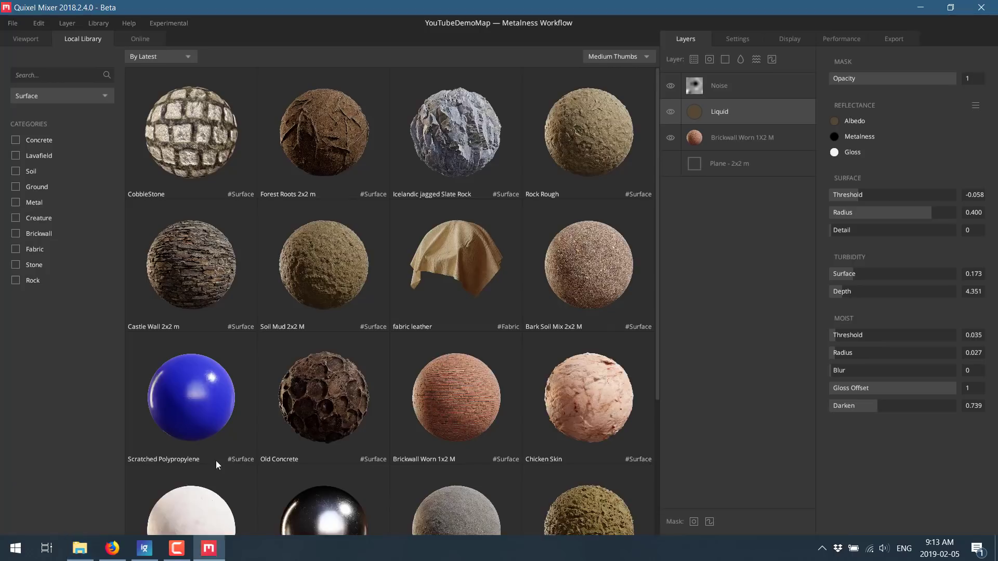
{"action": "left_click", "coordinate": [100, 25]}
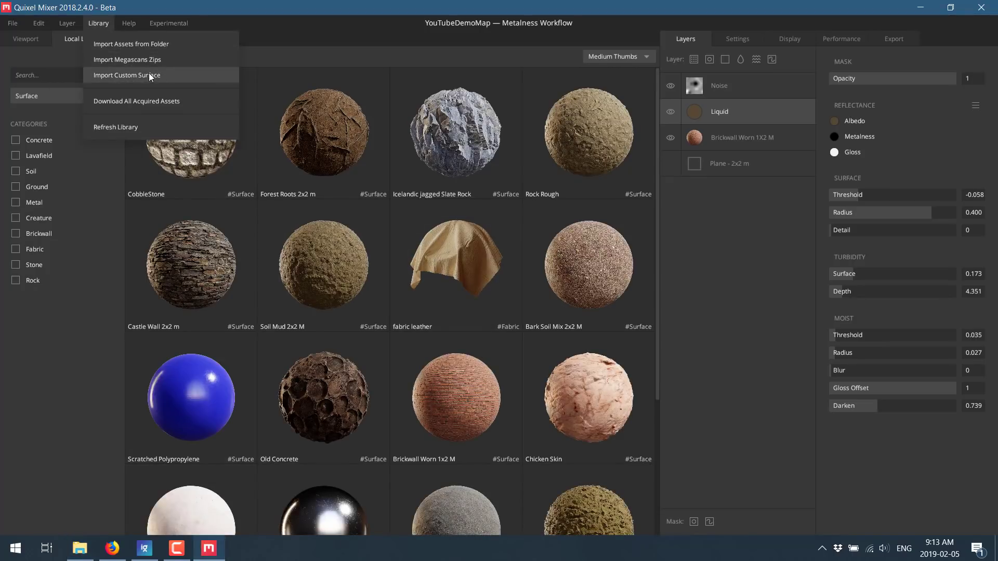
{"action": "left_click", "coordinate": [120, 75]}
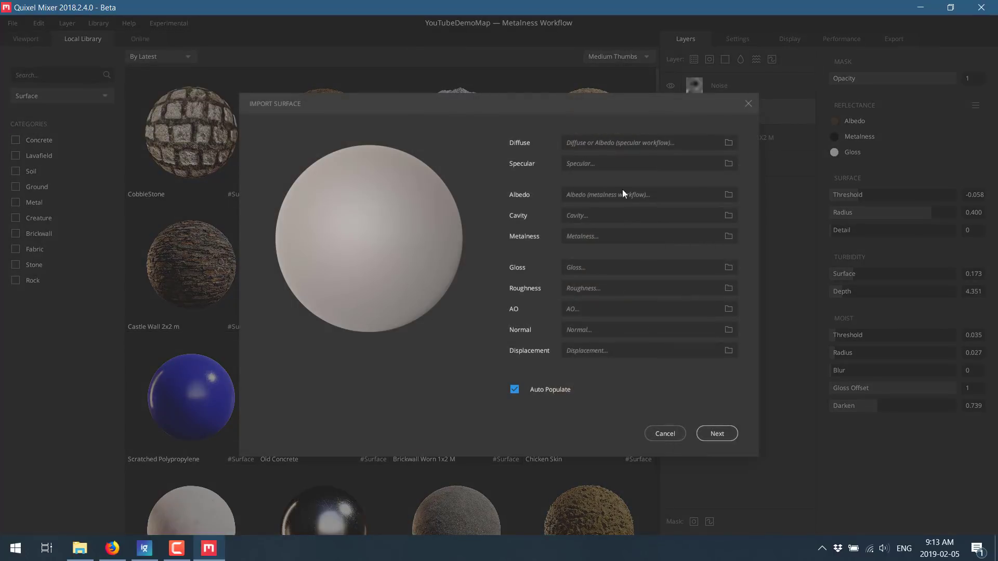
{"action": "left_click", "coordinate": [728, 143]}
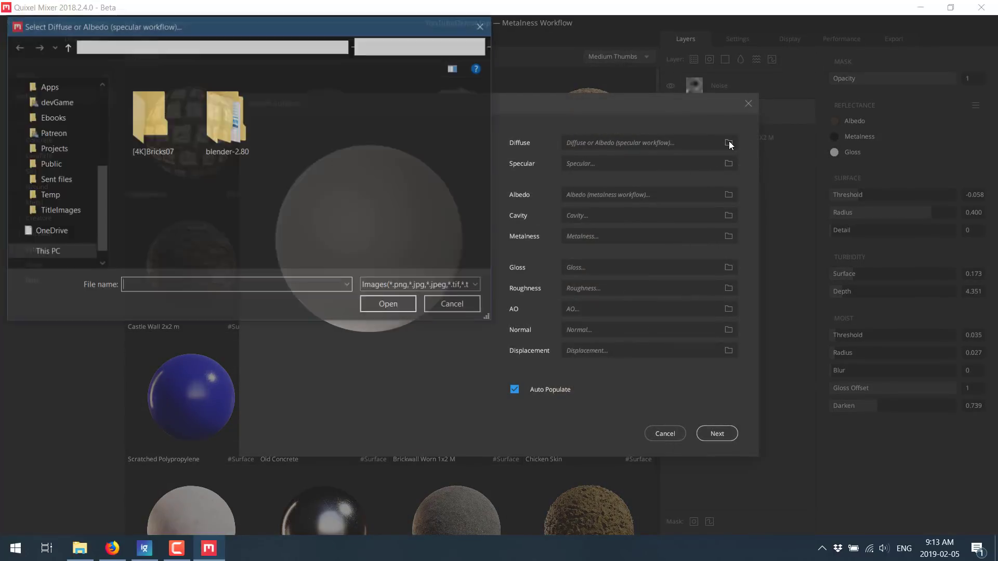
{"action": "double_click", "coordinate": [151, 125]}
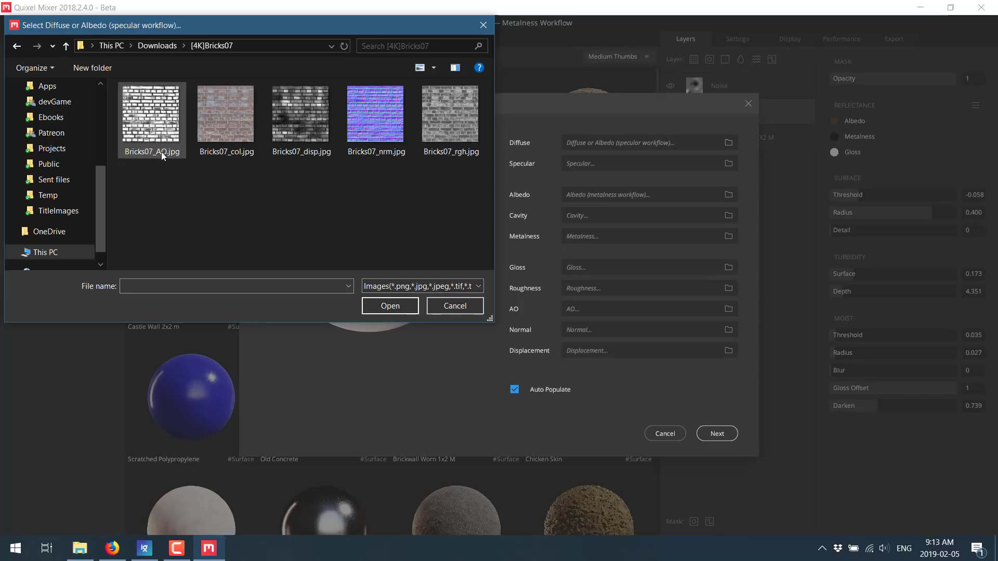
{"action": "double_click", "coordinate": [233, 126]}
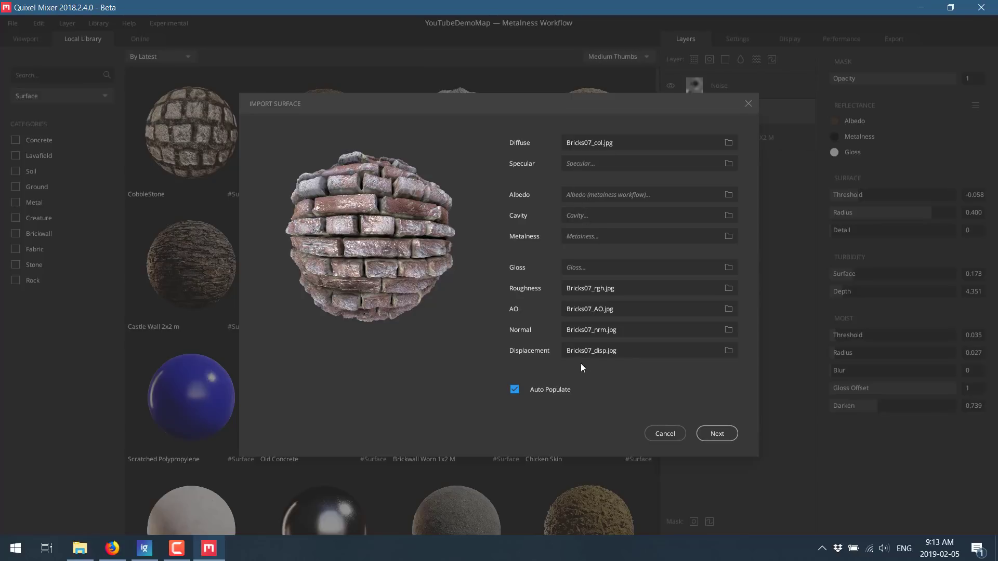
- Enter the surface details: area 1, name Bricks, category Brickwall
{"action": "left_click", "coordinate": [720, 434]}
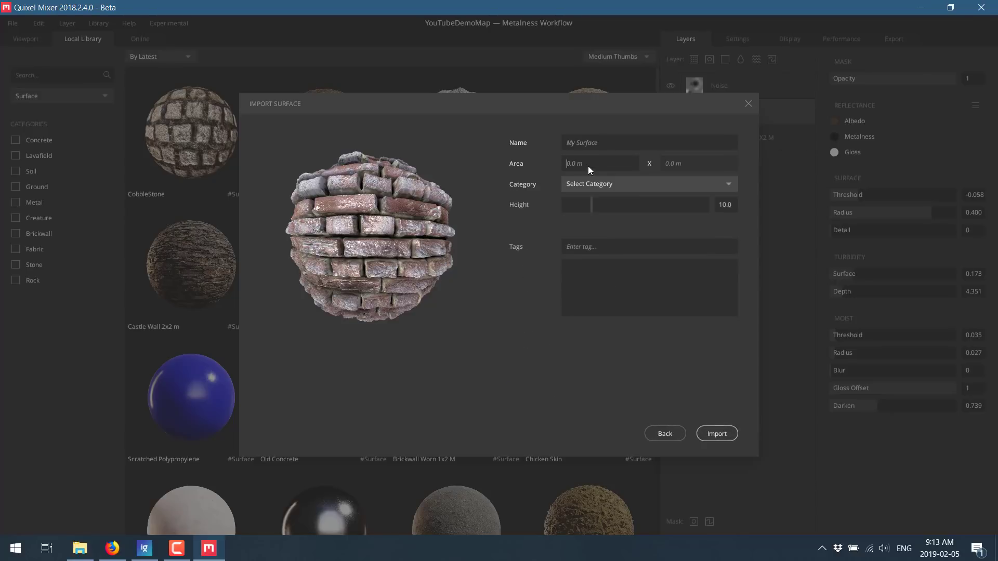
{"action": "left_click", "coordinate": [611, 165]}
{"action": "type", "text": "1"}
{"action": "type", "text": "Bricks"}
{"action": "left_click", "coordinate": [723, 181]}
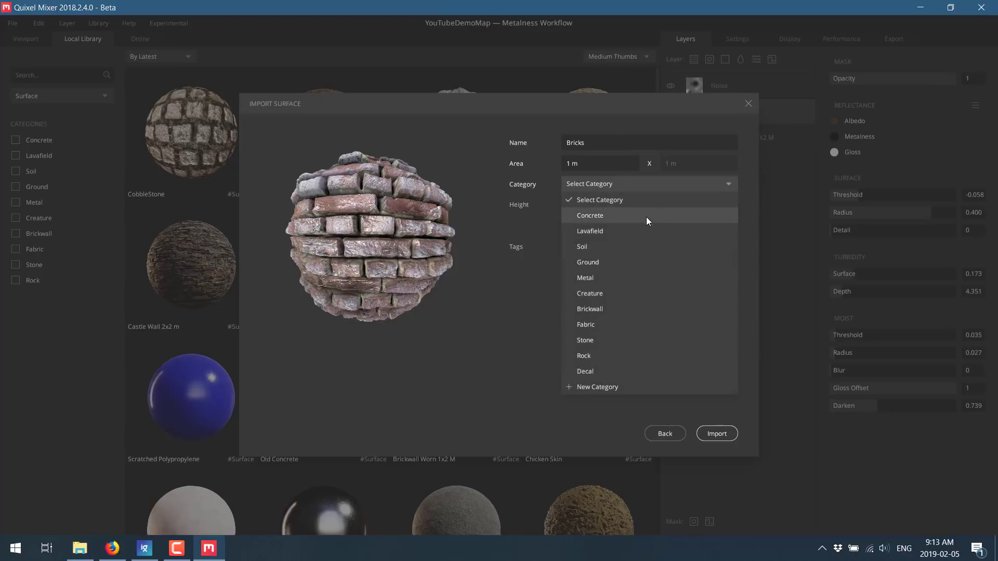
{"action": "left_click", "coordinate": [604, 309]}
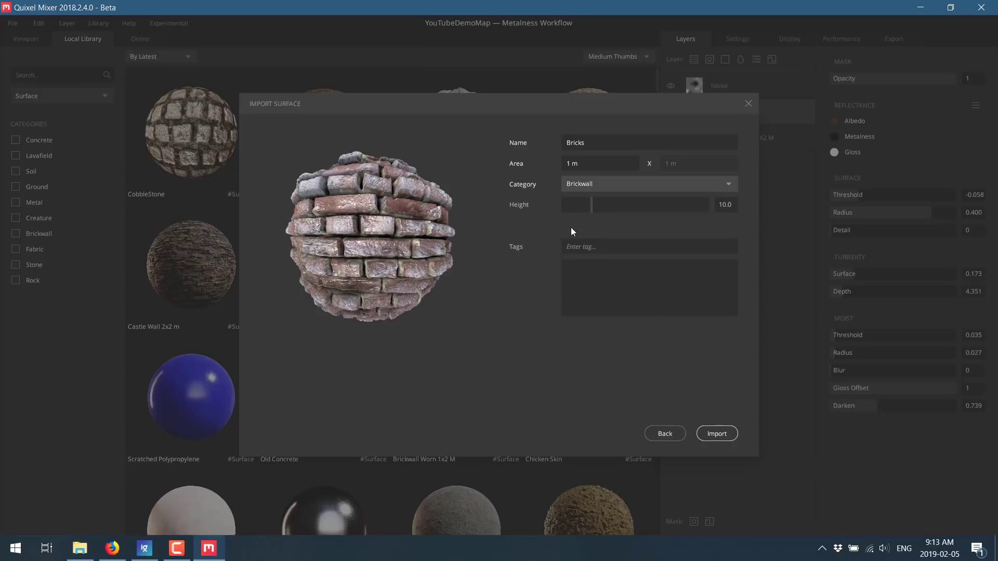
- Import Bricks as a layer replacing Brickwall Worn 1X2 M beneath Liquid, high frequency height 0.468
{"action": "left_click", "coordinate": [716, 433]}
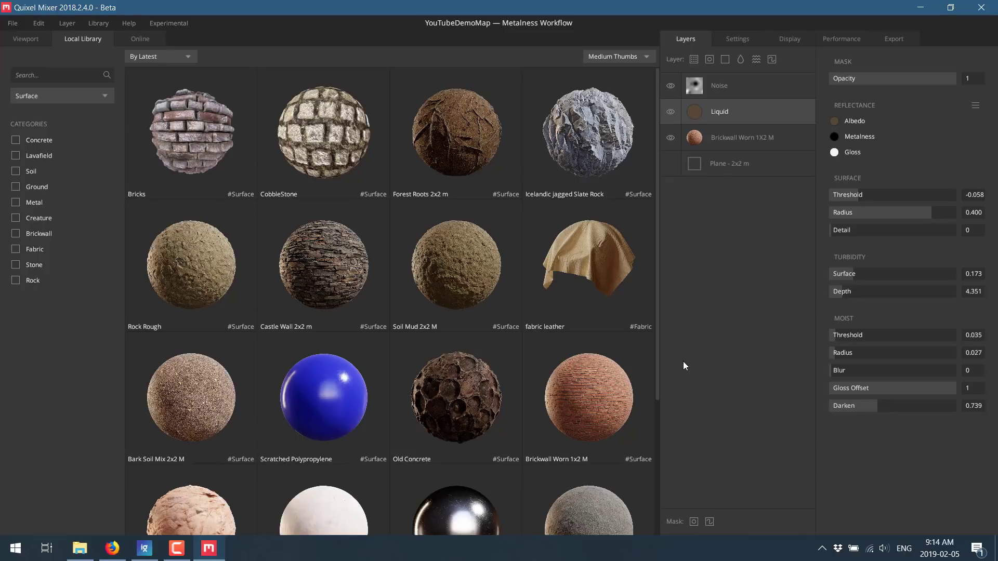
{"action": "left_click", "coordinate": [211, 136]}
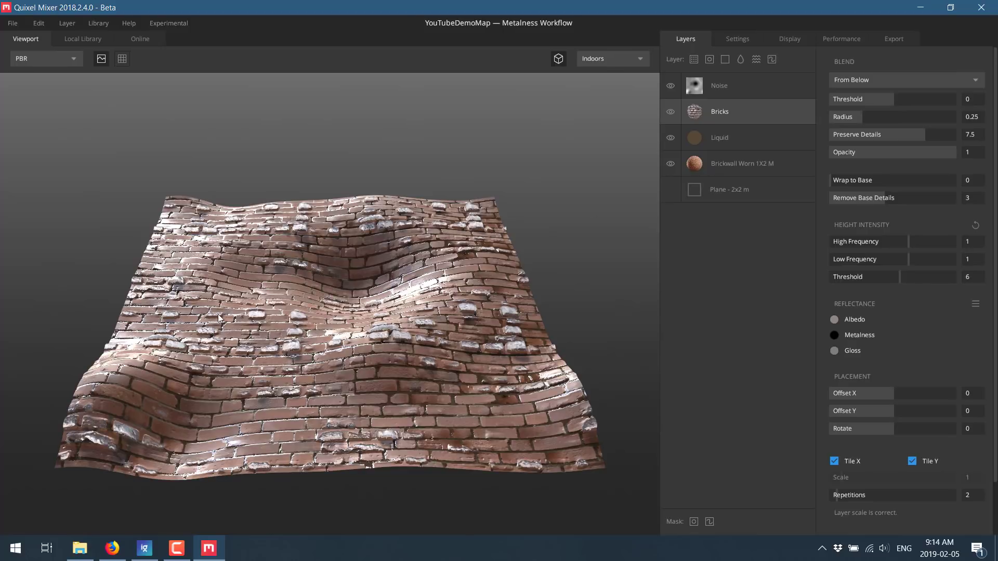
{"action": "left_click", "coordinate": [729, 164]}
{"action": "key", "text": "Delete"}
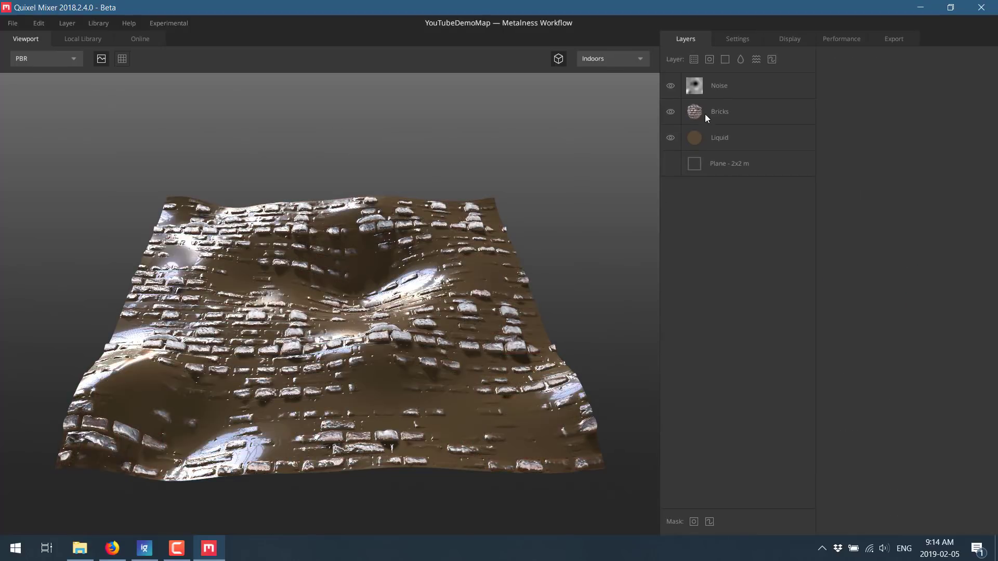
{"action": "left_click_drag", "start_coordinate": [707, 116], "coordinate": [725, 164]}
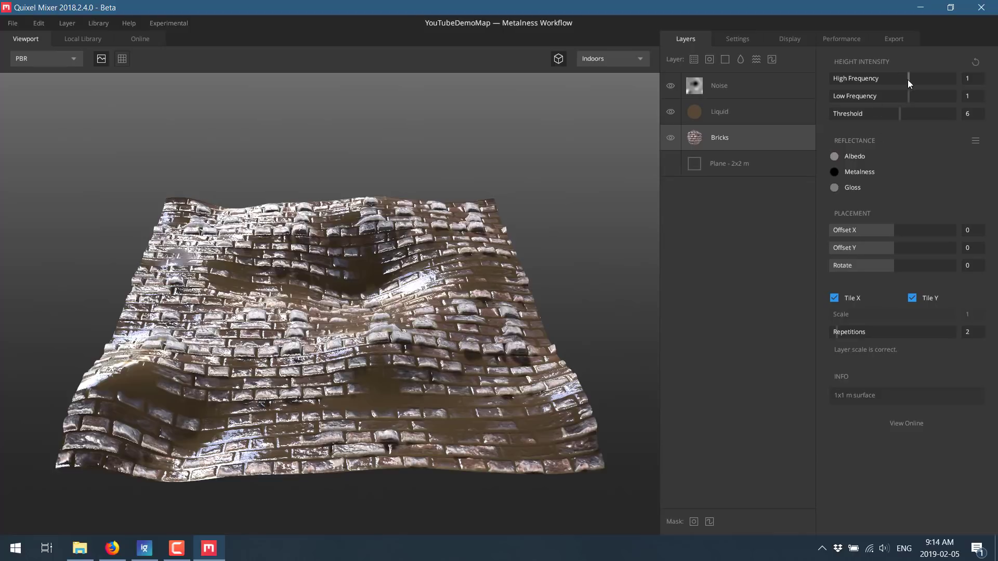
{"action": "left_click_drag", "start_coordinate": [907, 80], "coordinate": [897, 99]}
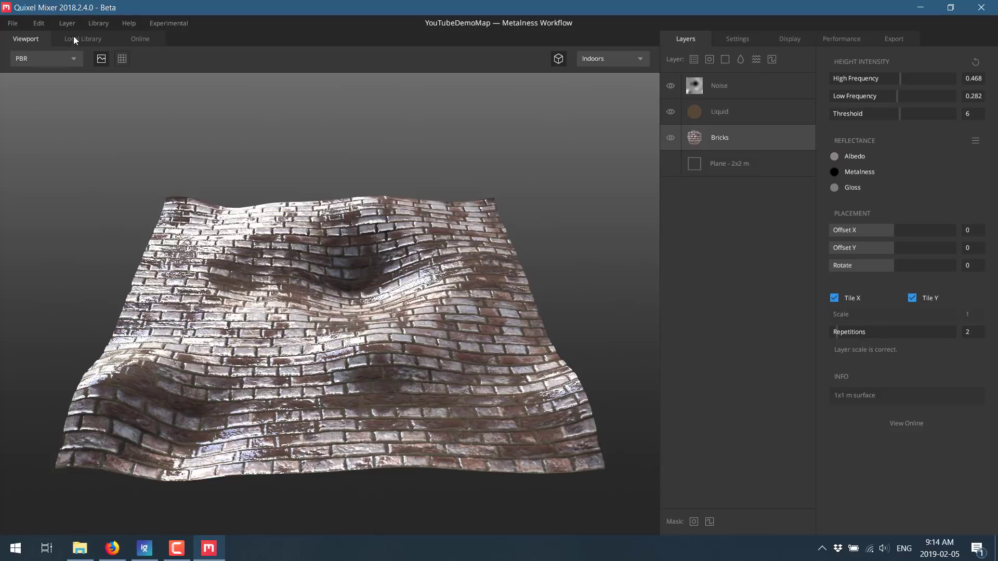
- Open and cancel the Import Assets from Folder dialog, then return to the Local Library
{"action": "left_click", "coordinate": [94, 23]}
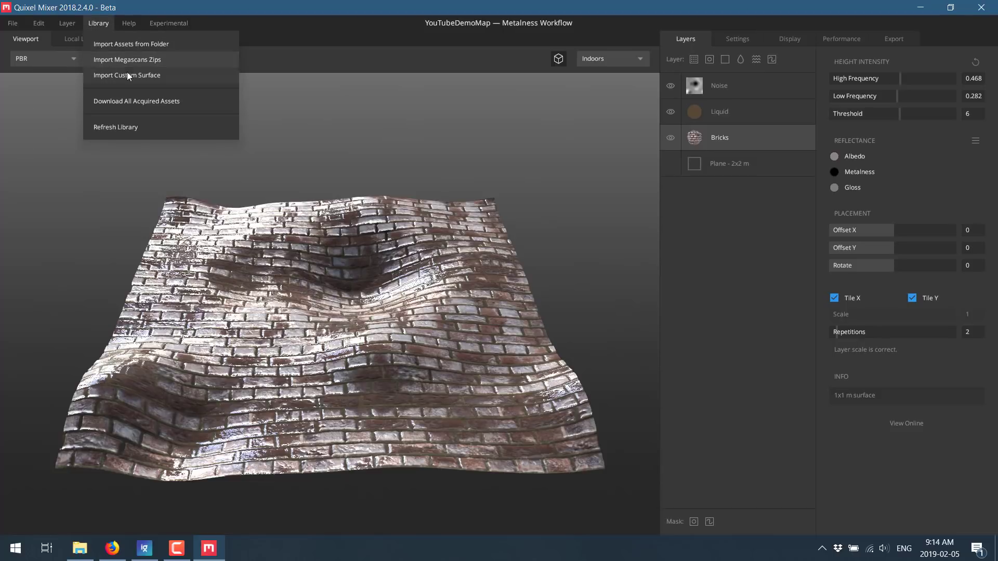
{"action": "left_click", "coordinate": [136, 46]}
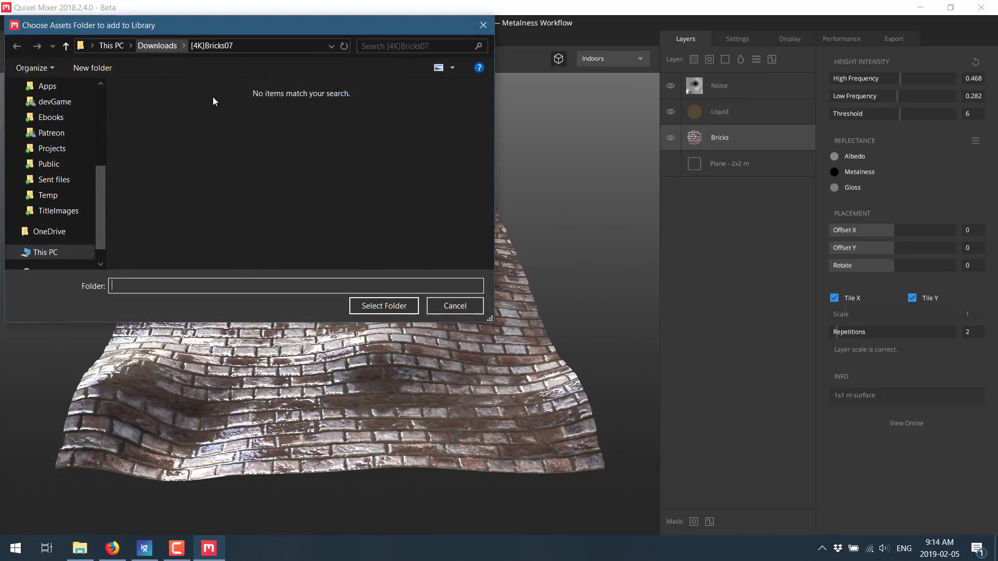
{"action": "left_click", "coordinate": [470, 305]}
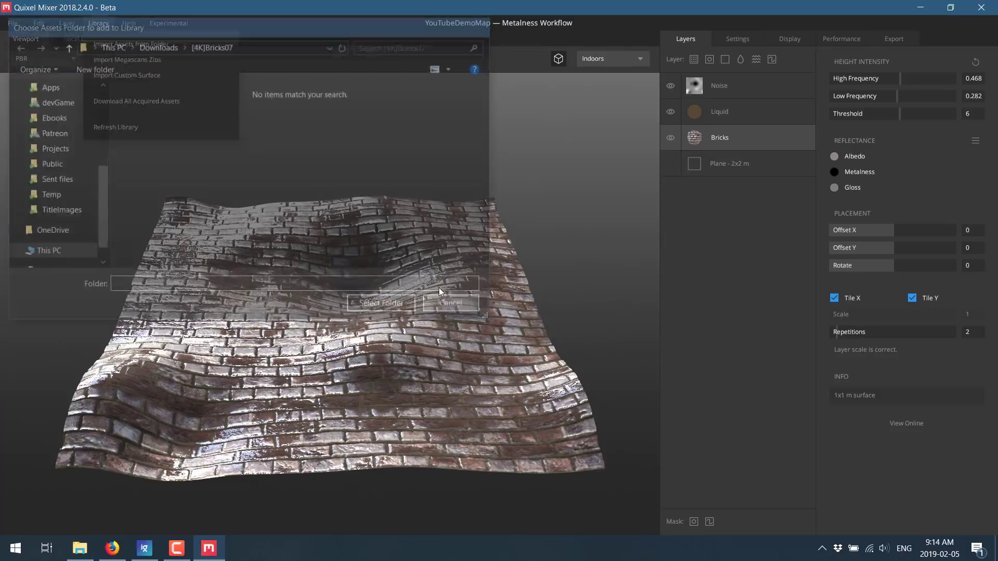
{"action": "left_click", "coordinate": [93, 23]}
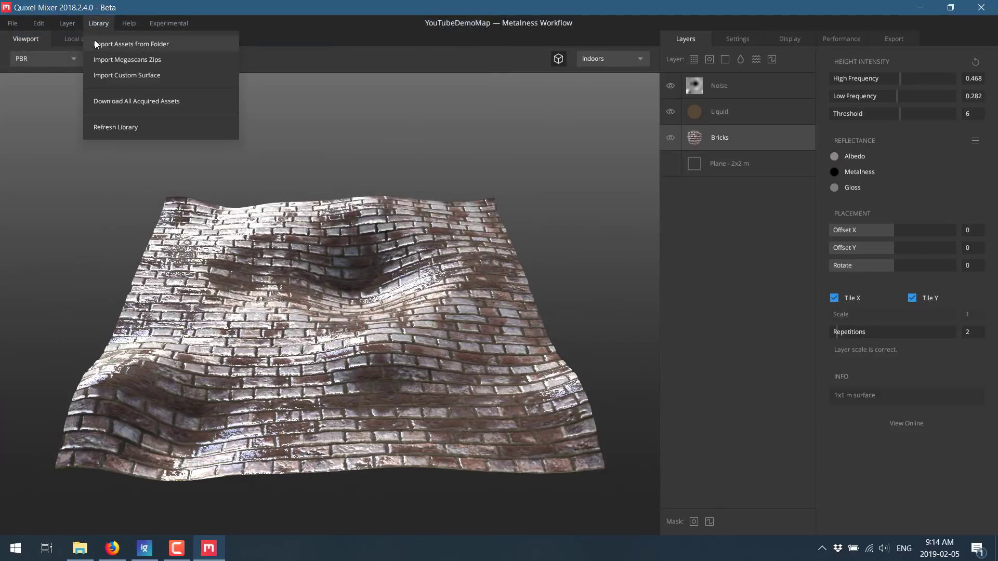
{"action": "mouse_move", "coordinate": [168, 23]}
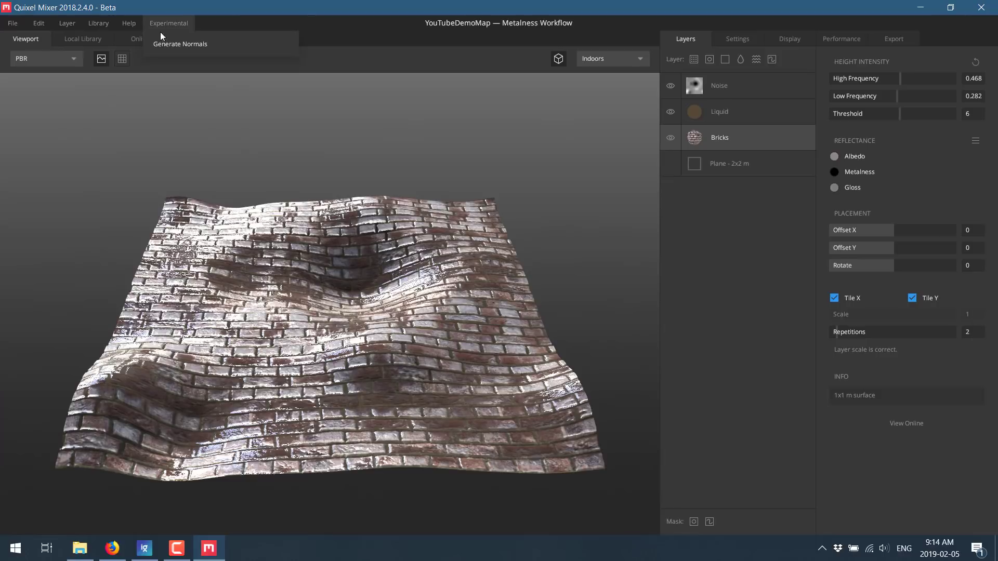
{"action": "left_click", "coordinate": [67, 45]}
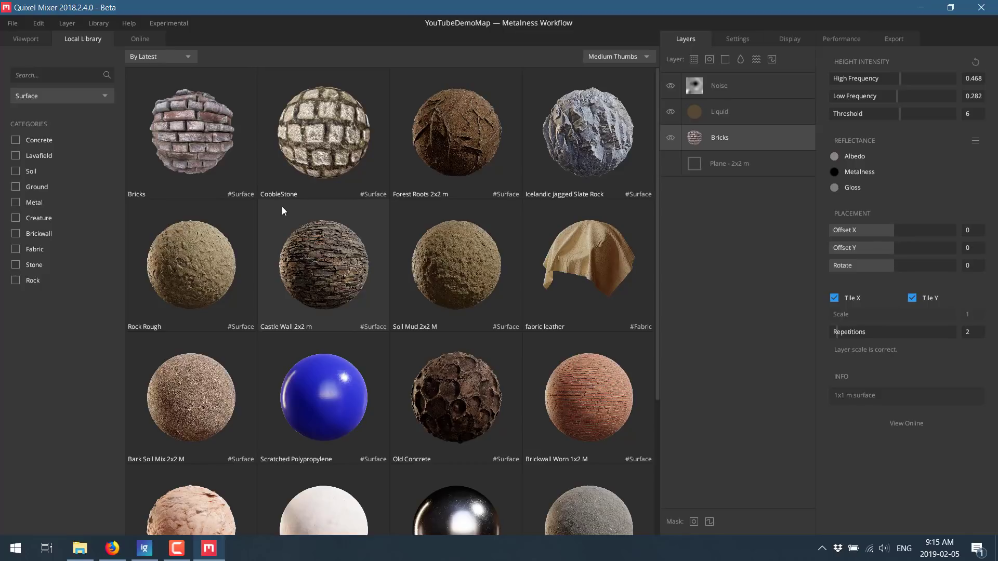
{"action": "left_click", "coordinate": [113, 550]}
{"action": "left_click", "coordinate": [223, 7]}
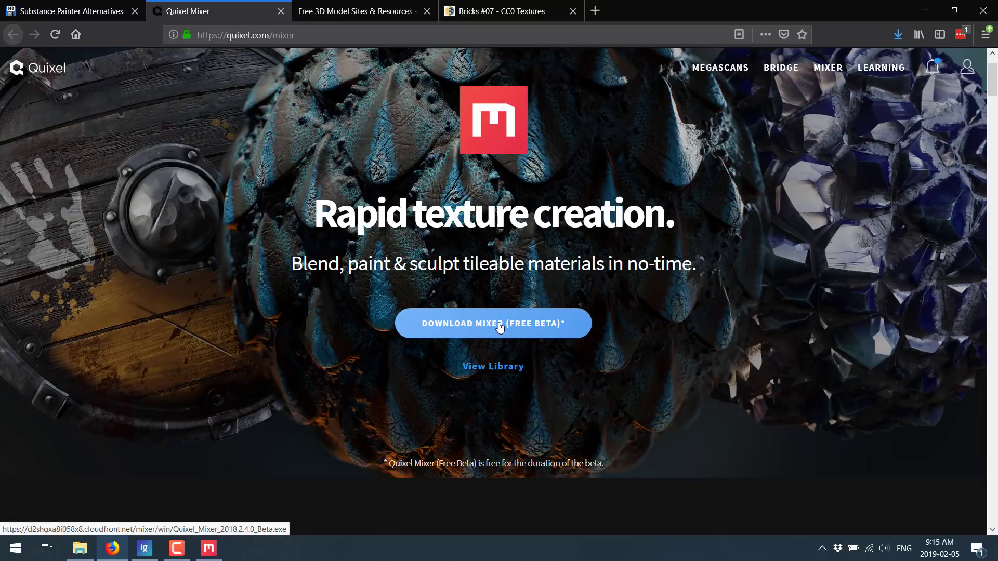
{"action": "left_click", "coordinate": [838, 69]}
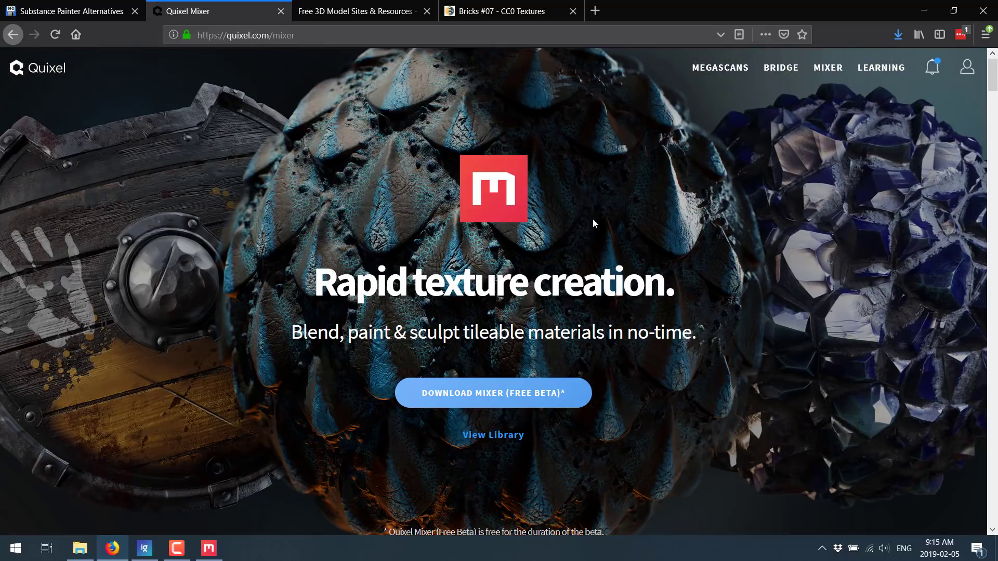
{"action": "scroll", "coordinate": [723, 279], "scroll_direction": "down", "scroll_amount": 15}
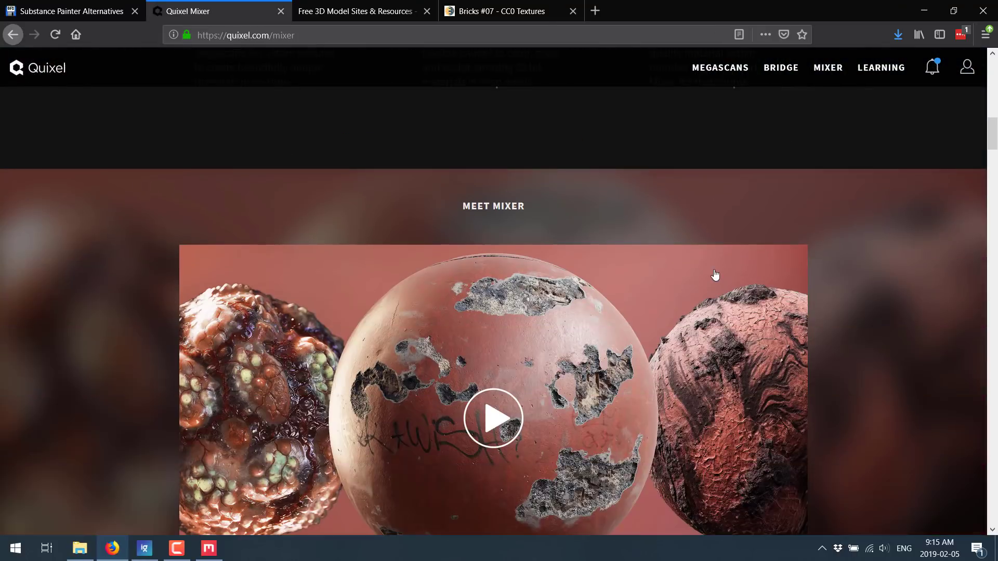
{"action": "scroll", "coordinate": [715, 274], "scroll_direction": "down", "scroll_amount": 20}
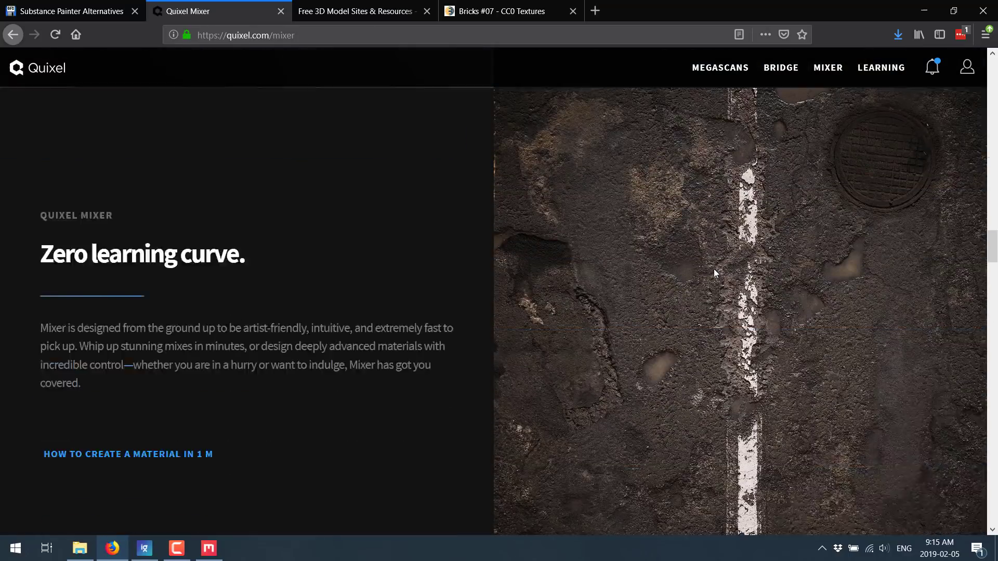
{"action": "scroll", "coordinate": [715, 273], "scroll_direction": "down", "scroll_amount": 15}
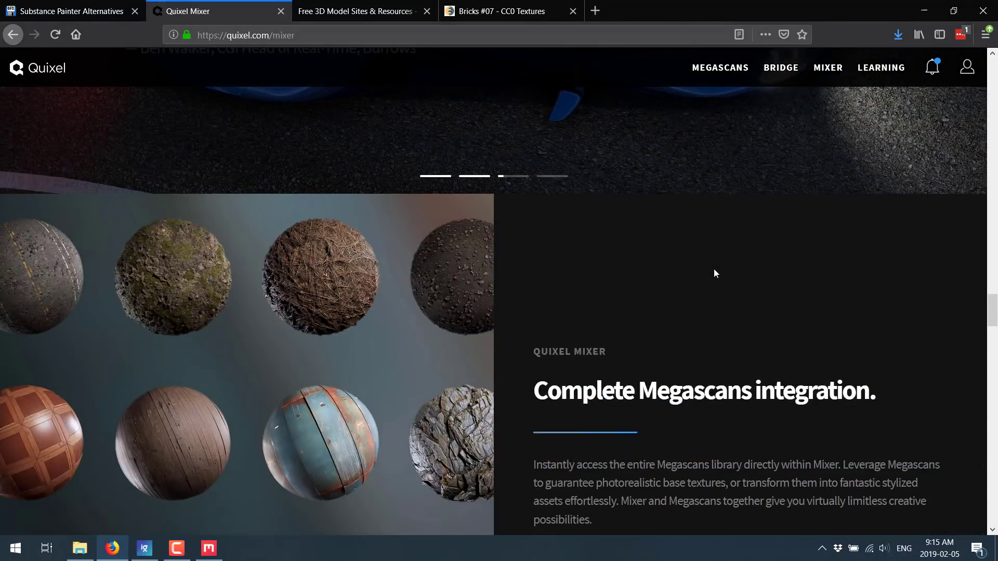
{"action": "scroll", "coordinate": [714, 273], "scroll_direction": "down", "scroll_amount": 15}
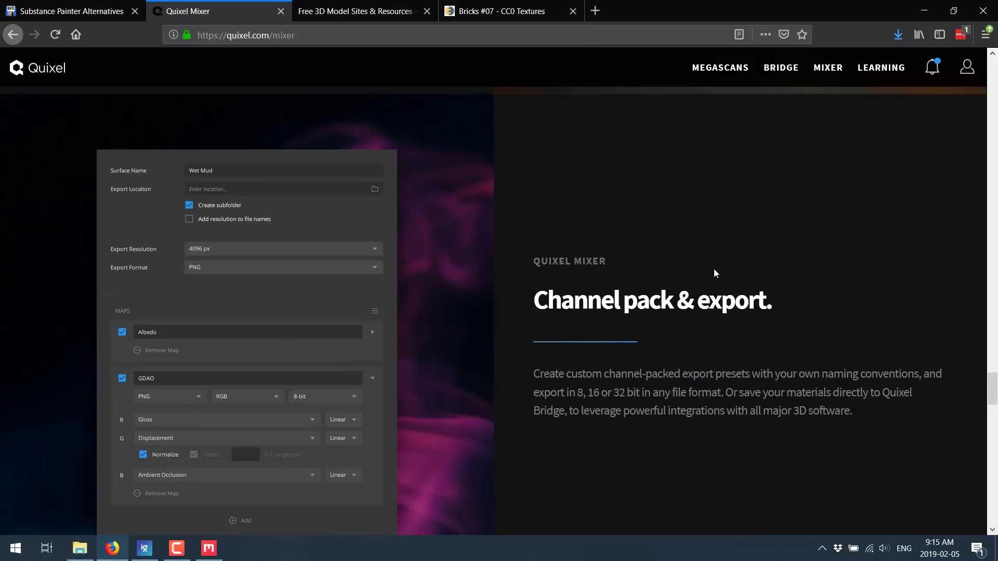
{"action": "scroll", "coordinate": [714, 273], "scroll_direction": "down", "scroll_amount": 12}
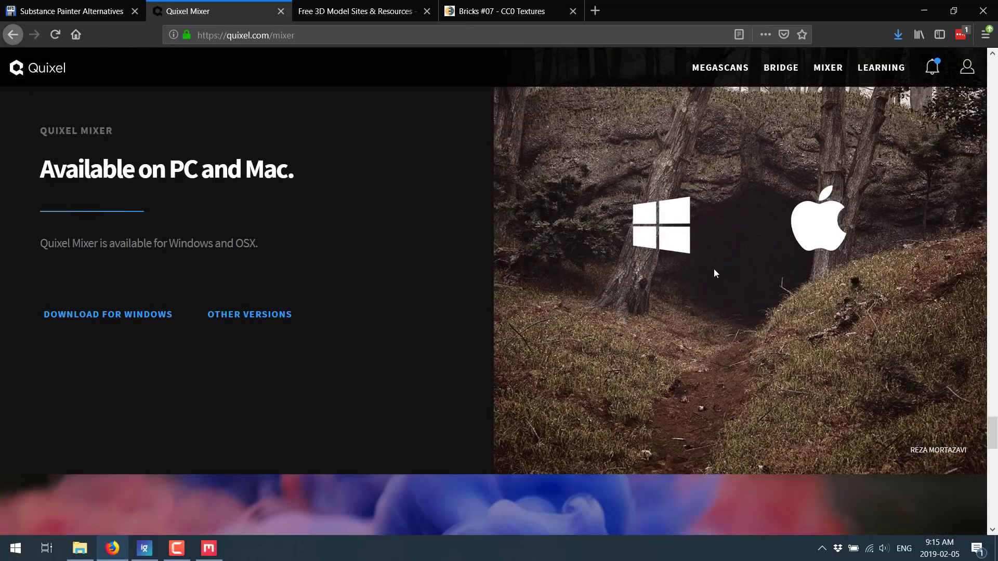
{"action": "scroll", "coordinate": [715, 273], "scroll_direction": "down", "scroll_amount": 12}
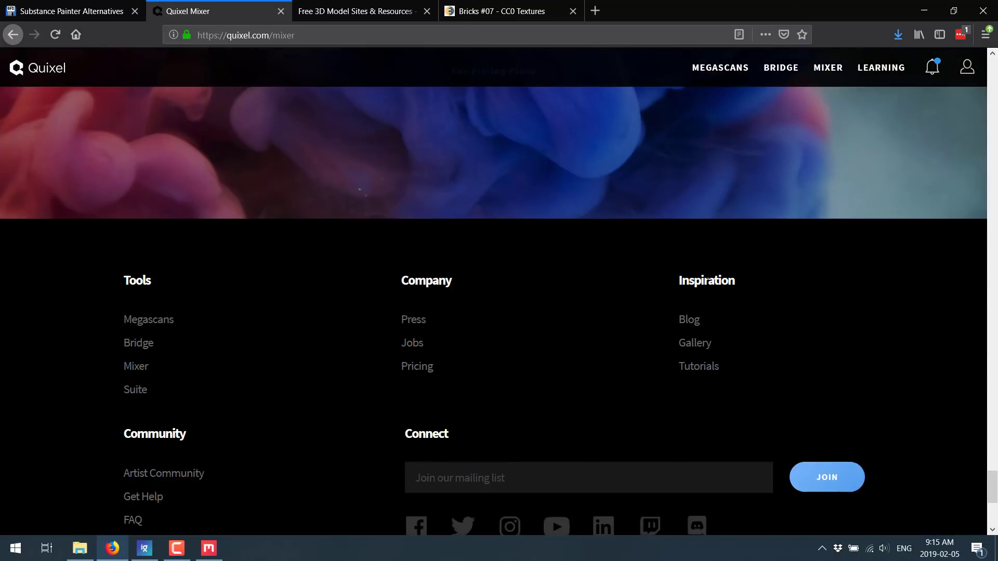
{"action": "scroll", "coordinate": [710, 274], "scroll_direction": "up", "scroll_amount": 4}
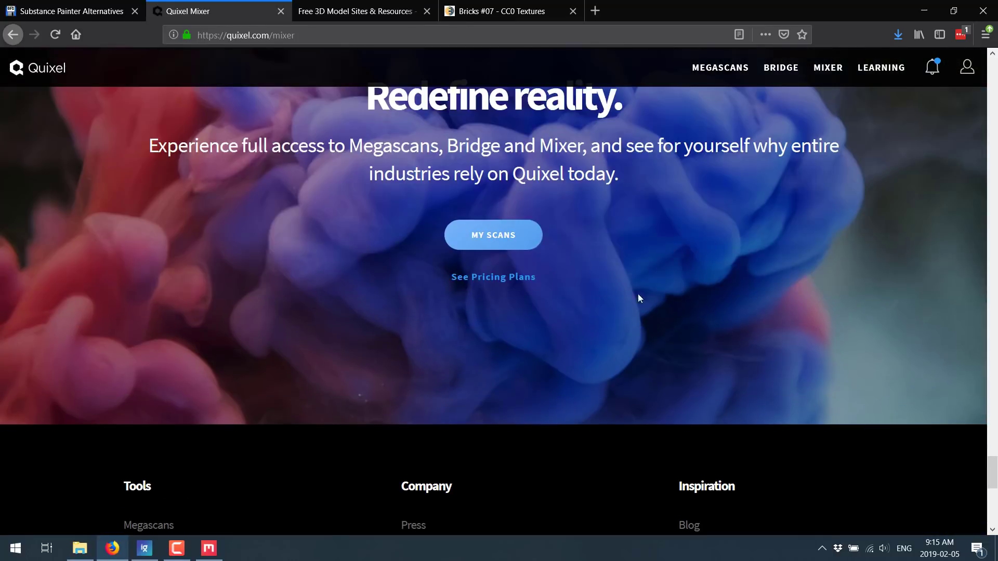
- Open the Quixel pricing page and scroll through the Personal, ArchViz and Business plans, FAQs and footer
{"action": "left_click", "coordinate": [479, 280]}
{"action": "scroll", "coordinate": [481, 283], "scroll_direction": "down", "scroll_amount": 4}
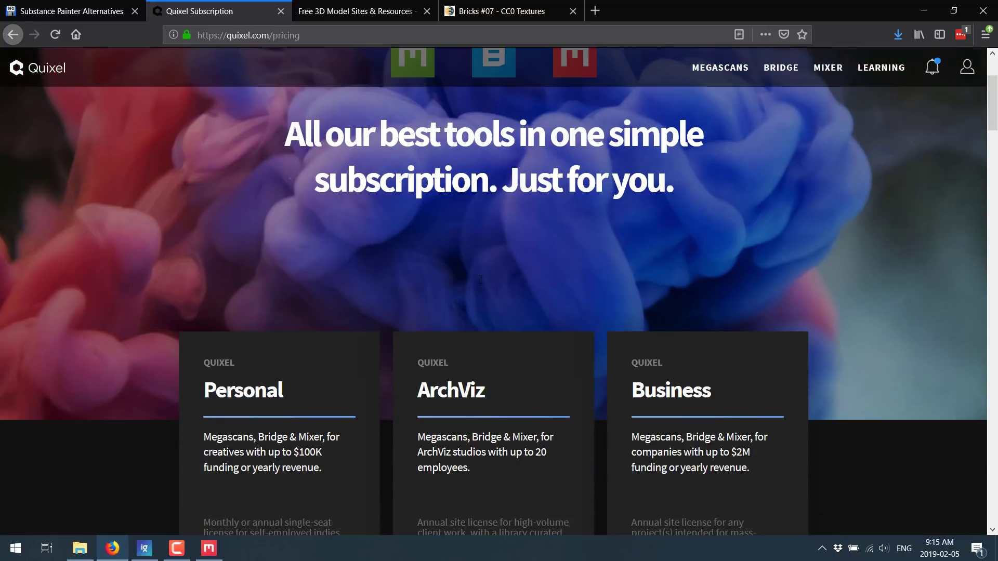
{"action": "scroll", "coordinate": [331, 312], "scroll_direction": "down", "scroll_amount": 4}
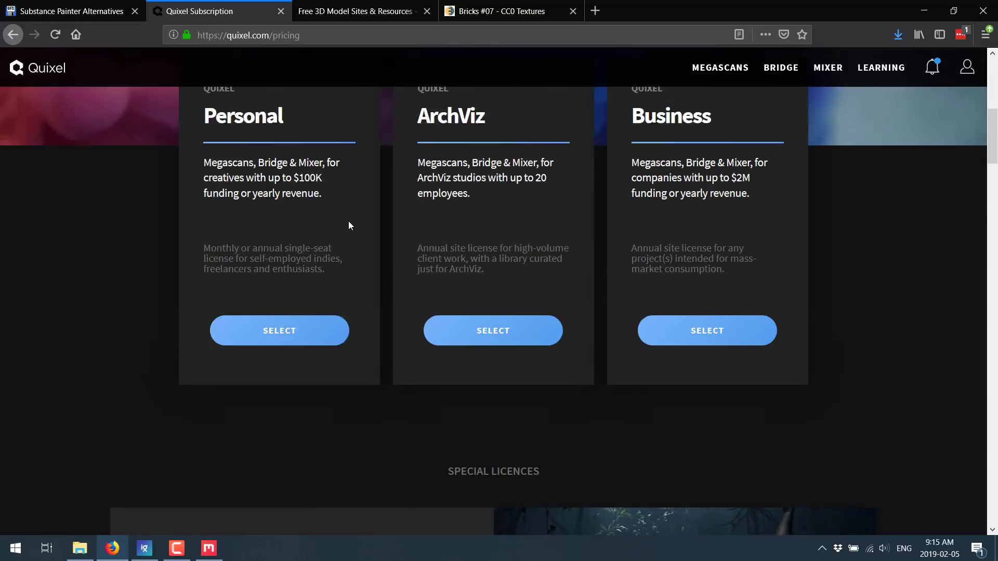
{"action": "scroll", "coordinate": [578, 223], "scroll_direction": "up", "scroll_amount": 1}
{"action": "scroll", "coordinate": [685, 266], "scroll_direction": "down", "scroll_amount": 4}
{"action": "scroll", "coordinate": [685, 265], "scroll_direction": "down", "scroll_amount": 20}
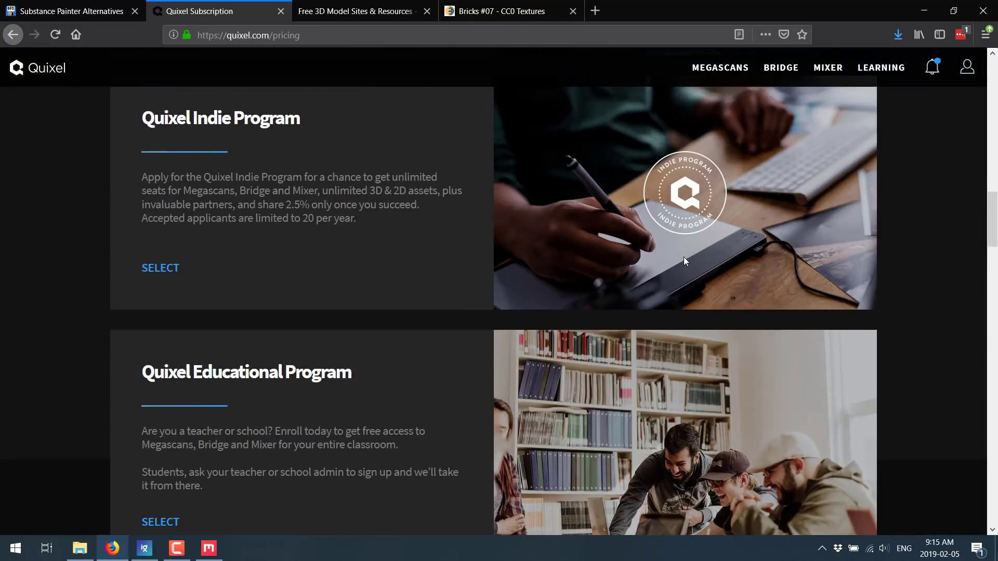
{"action": "scroll", "coordinate": [684, 257], "scroll_direction": "down", "scroll_amount": 12}
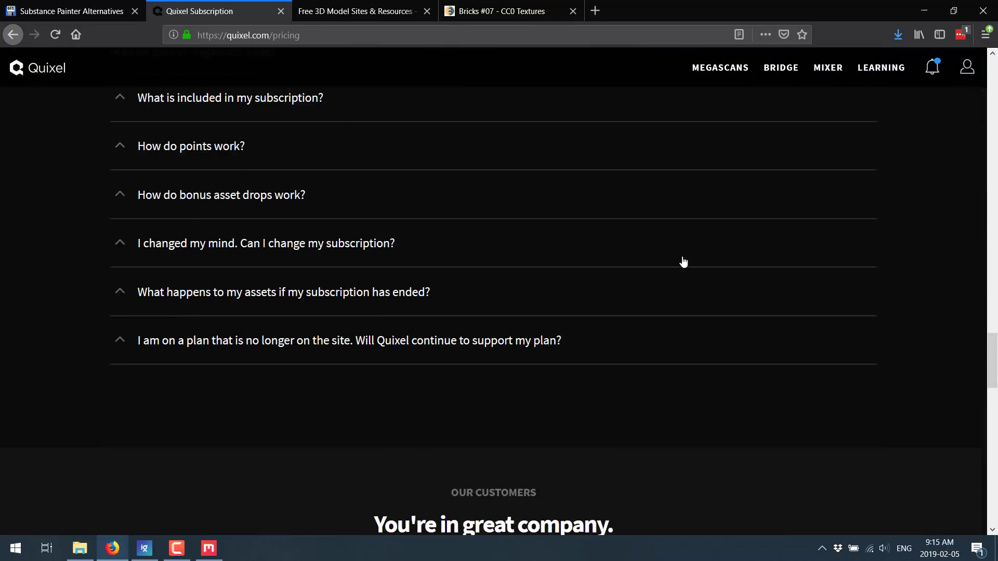
{"action": "scroll", "coordinate": [702, 120], "scroll_direction": "up", "scroll_amount": 3}
{"action": "scroll", "coordinate": [674, 258], "scroll_direction": "down", "scroll_amount": 10}
{"action": "scroll", "coordinate": [676, 254], "scroll_direction": "down", "scroll_amount": 10}
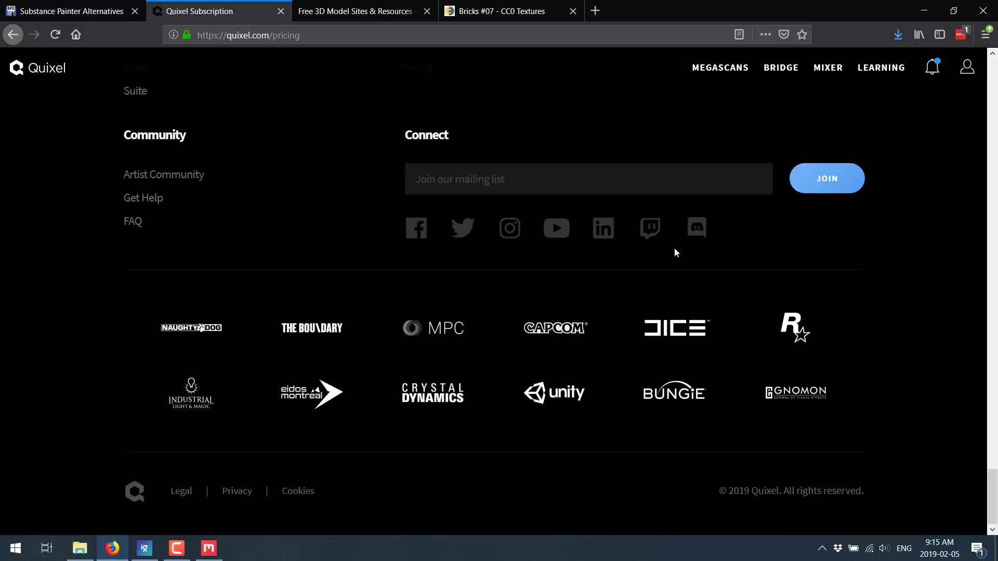
{"action": "scroll", "coordinate": [671, 242], "scroll_direction": "up", "scroll_amount": 6}
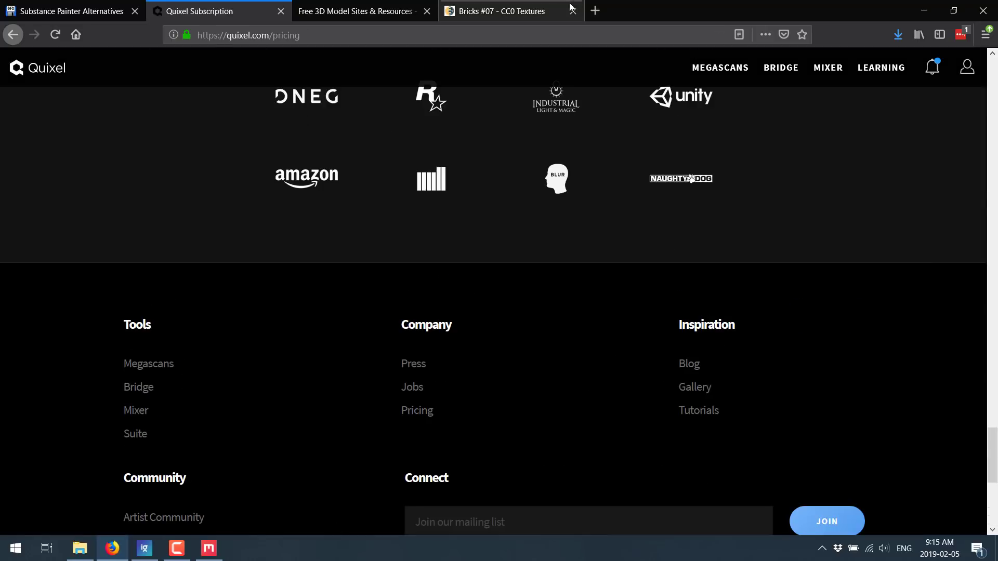
- Back in Mixer, browse the free Online materials library, then show YouTubeDemoMap's Export settings
{"action": "left_click", "coordinate": [213, 549]}
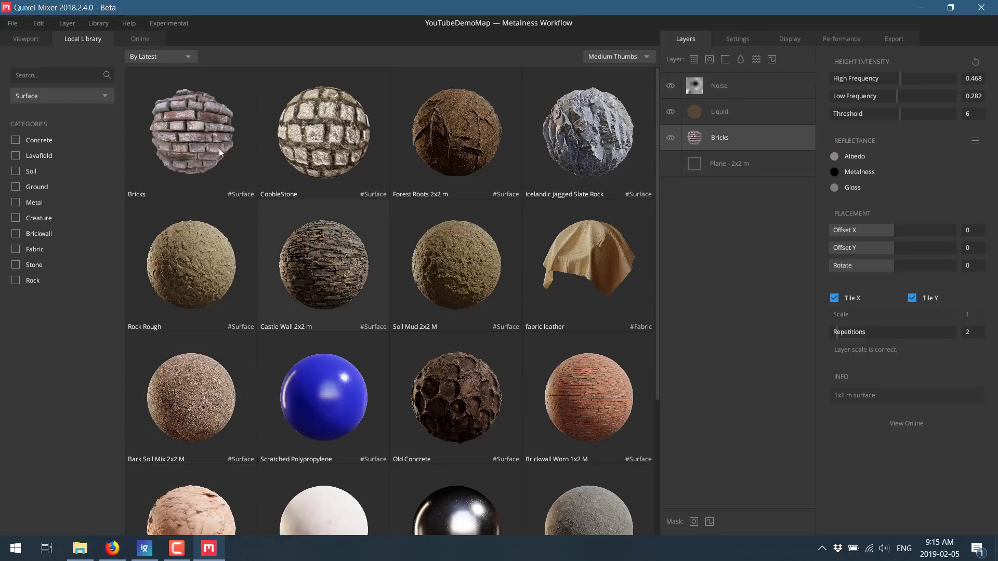
{"action": "left_click", "coordinate": [142, 39]}
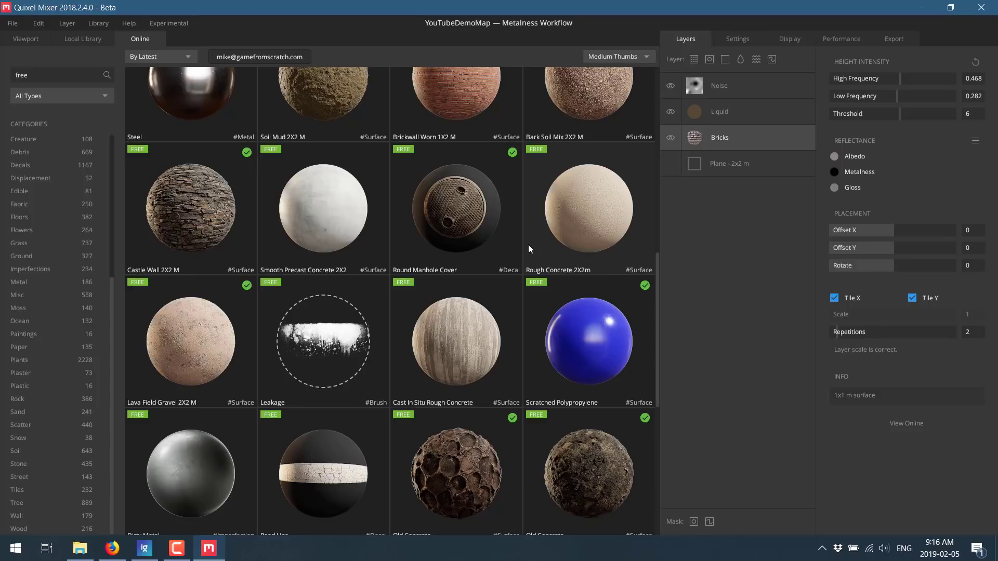
{"action": "double_click", "coordinate": [73, 77]}
{"action": "scroll", "coordinate": [319, 292], "scroll_direction": "down", "scroll_amount": 4}
{"action": "scroll", "coordinate": [322, 296], "scroll_direction": "down", "scroll_amount": 3}
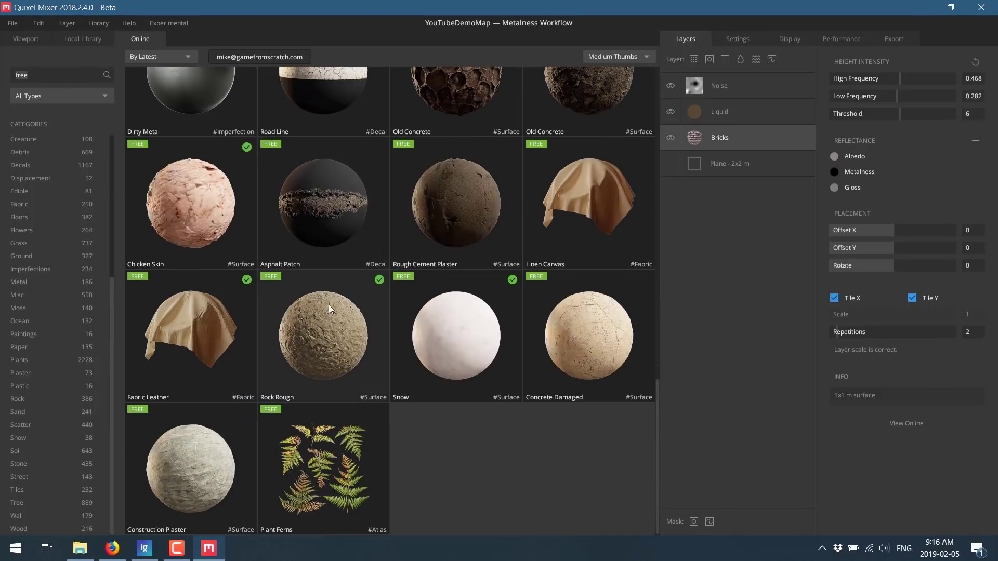
{"action": "scroll", "coordinate": [388, 286], "scroll_direction": "up", "scroll_amount": 10}
{"action": "scroll", "coordinate": [391, 280], "scroll_direction": "up", "scroll_amount": 4}
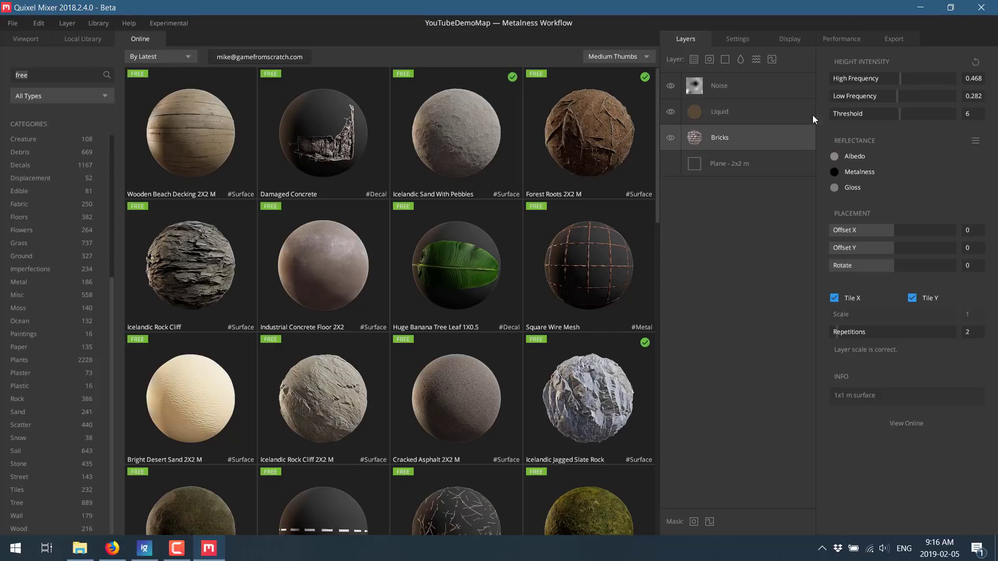
{"action": "left_click", "coordinate": [888, 38]}
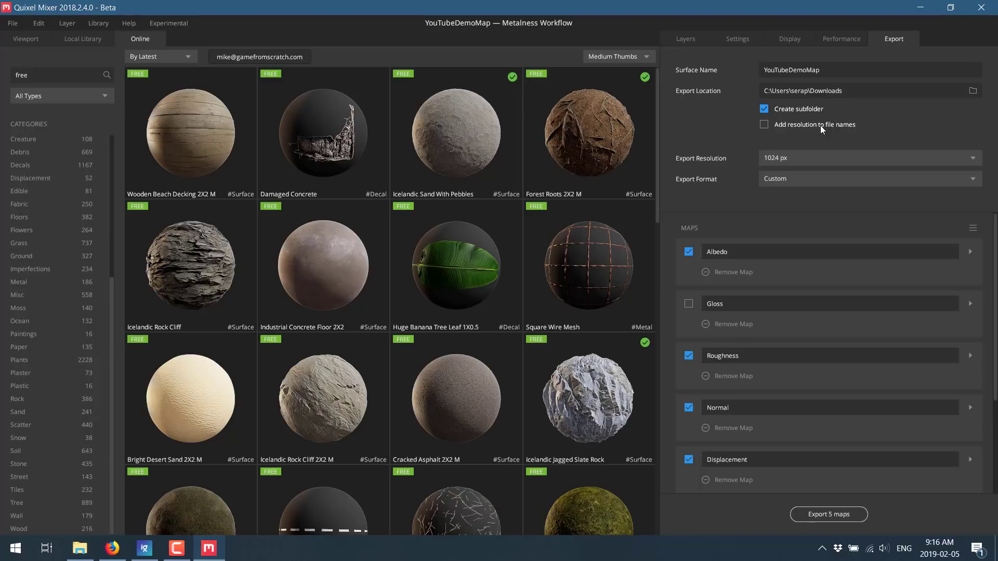
- Keep the export resolution at 1024 px, set the format to PNG, and export all six maps
{"action": "left_click", "coordinate": [838, 157]}
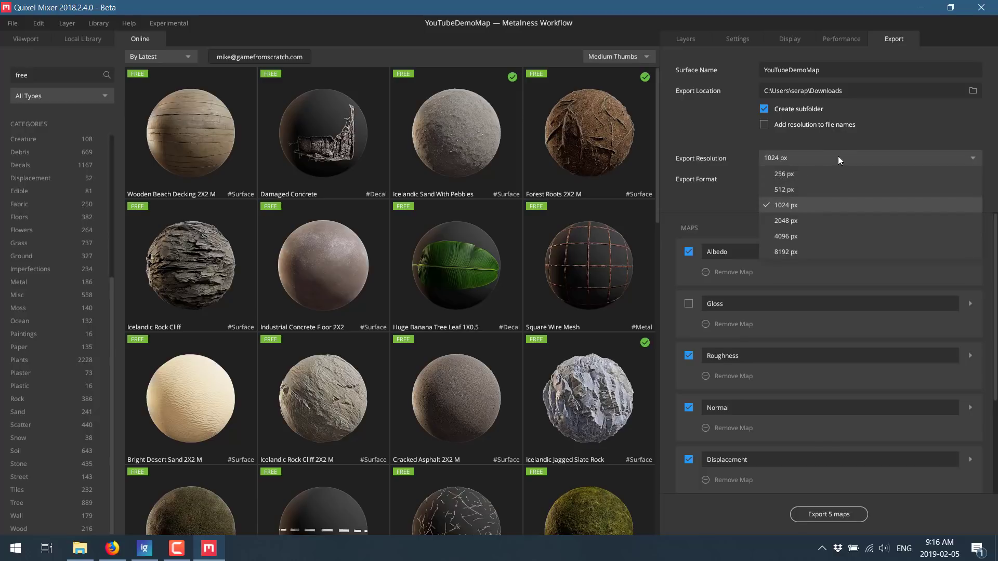
{"action": "left_click", "coordinate": [839, 160]}
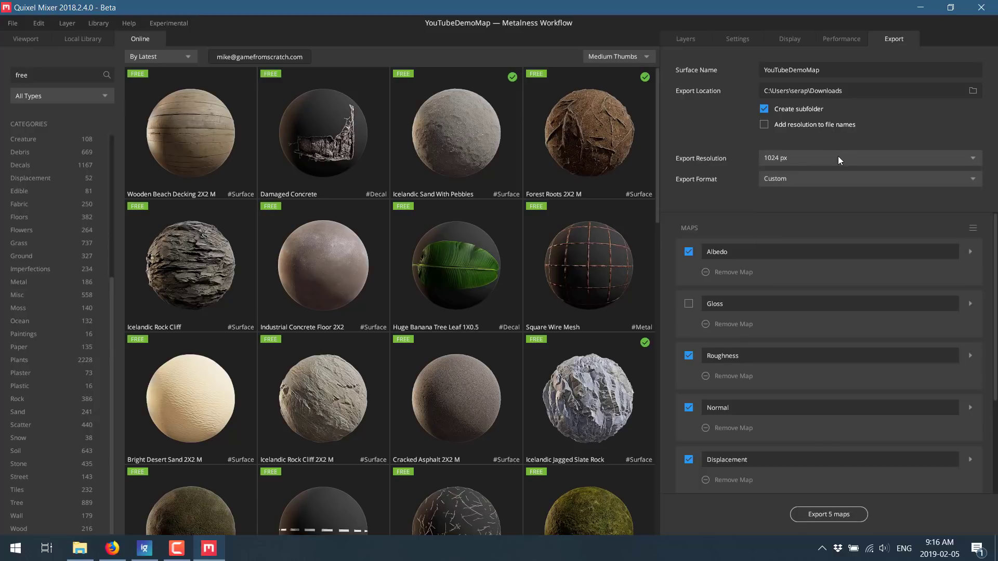
{"action": "left_click", "coordinate": [838, 185]}
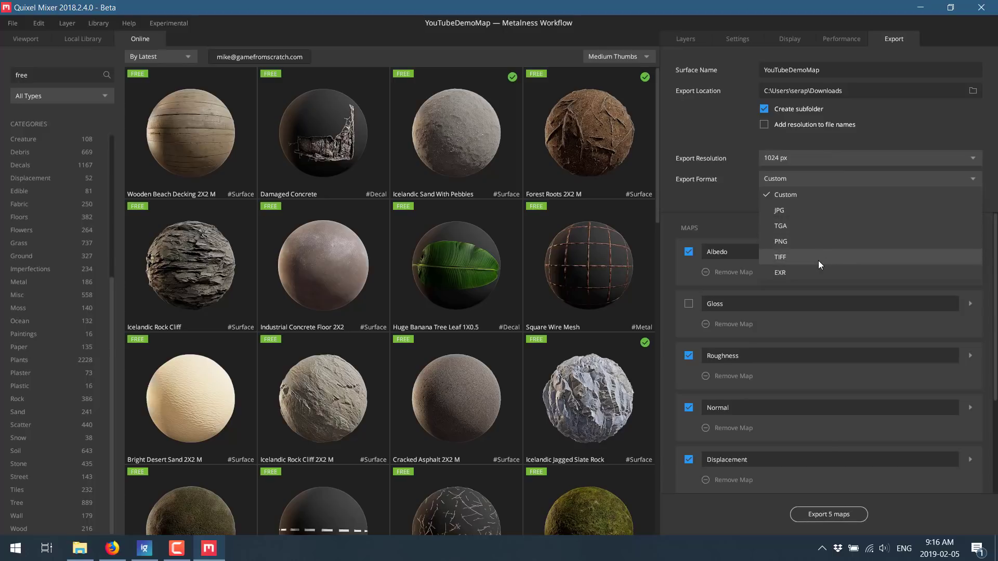
{"action": "left_click", "coordinate": [803, 240]}
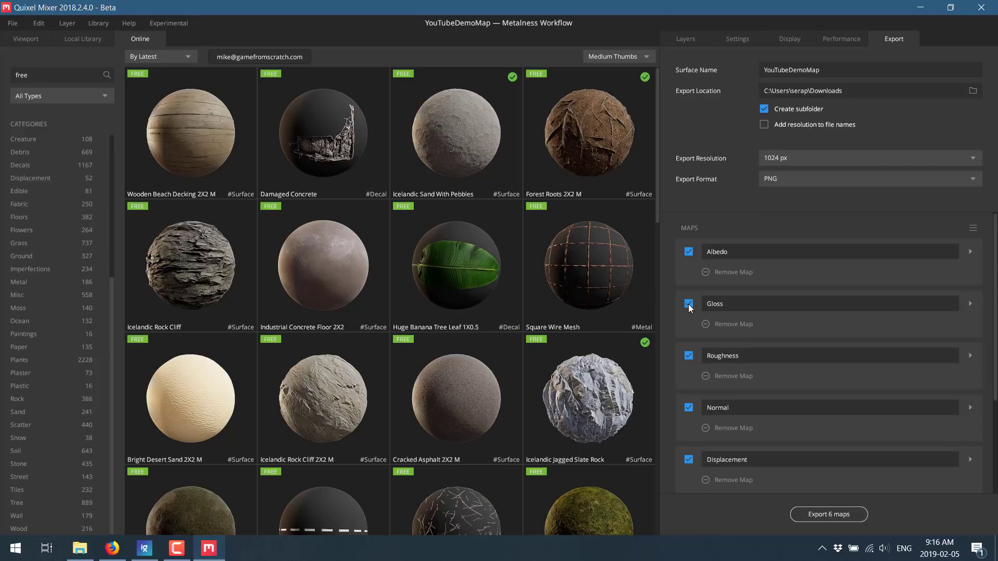
{"action": "left_click", "coordinate": [833, 513]}
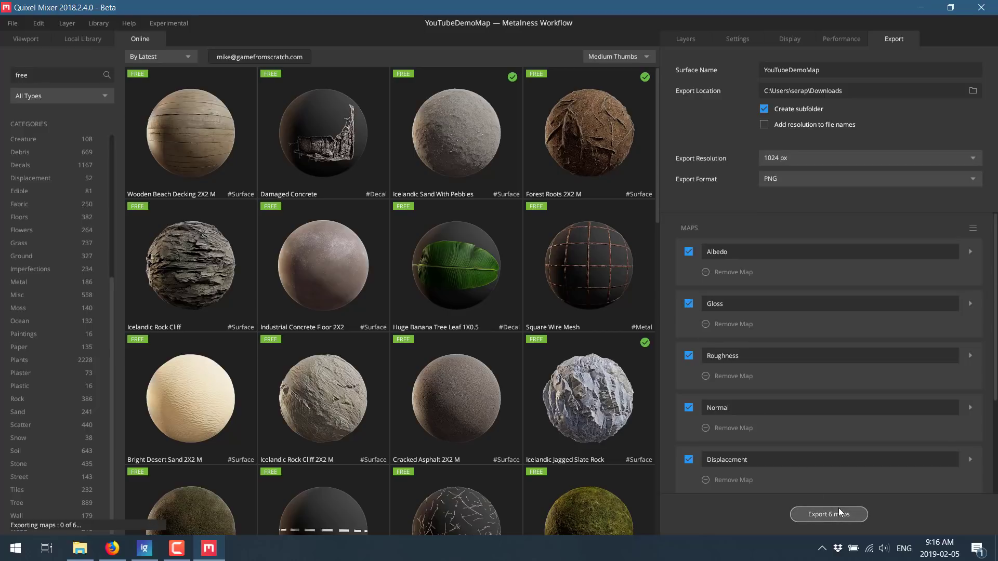
- In File Explorer, go from the Bricks07 folder up to Downloads and open YouTubeDemoMap
{"action": "left_click", "coordinate": [80, 549]}
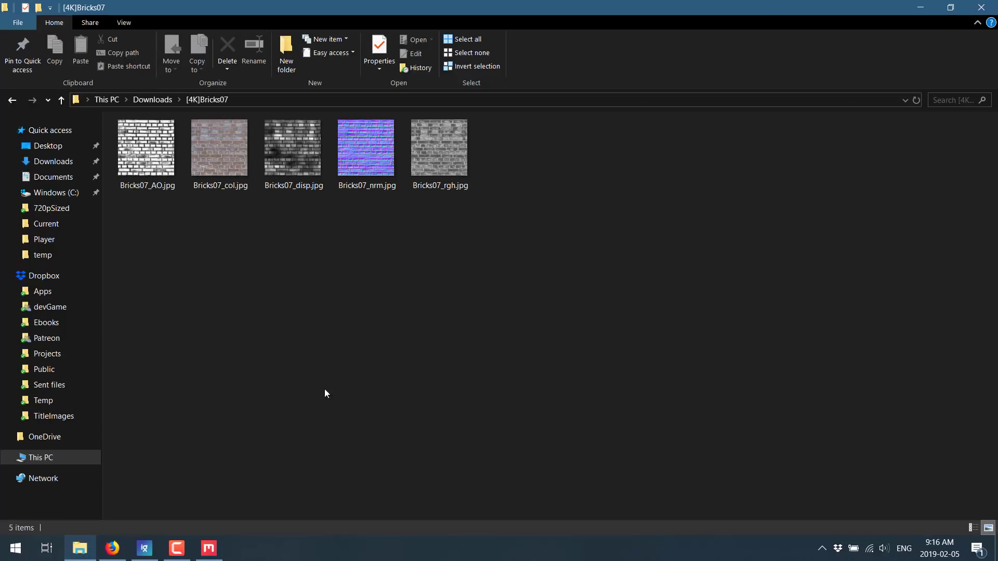
{"action": "left_click", "coordinate": [168, 97]}
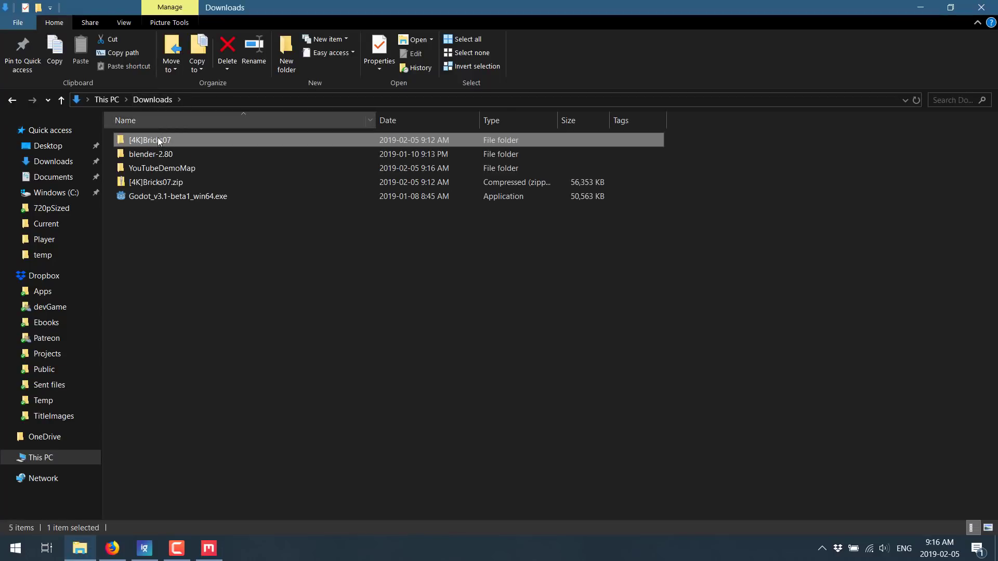
{"action": "double_click", "coordinate": [163, 167]}
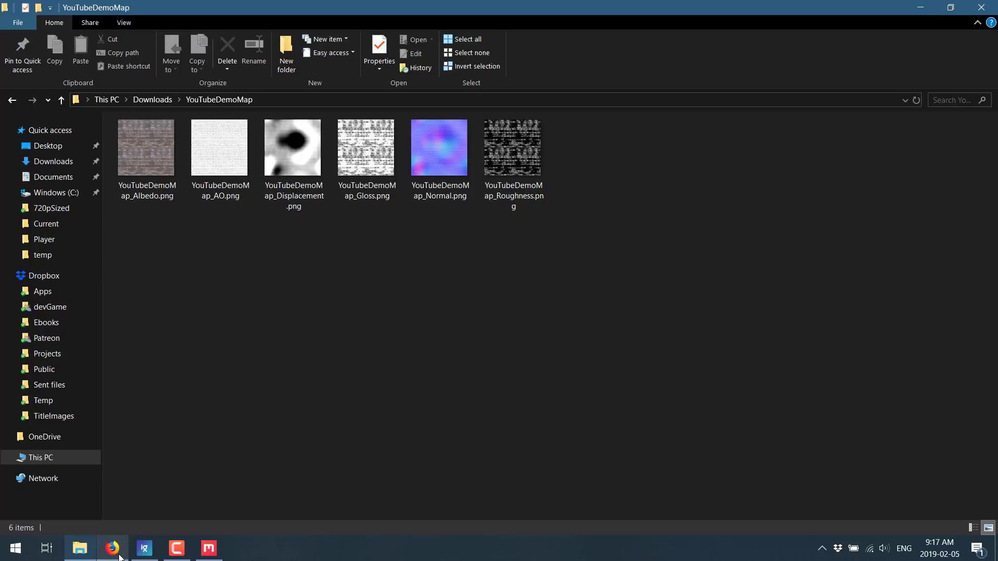
{"action": "mouse_move", "coordinate": [134, 555]}
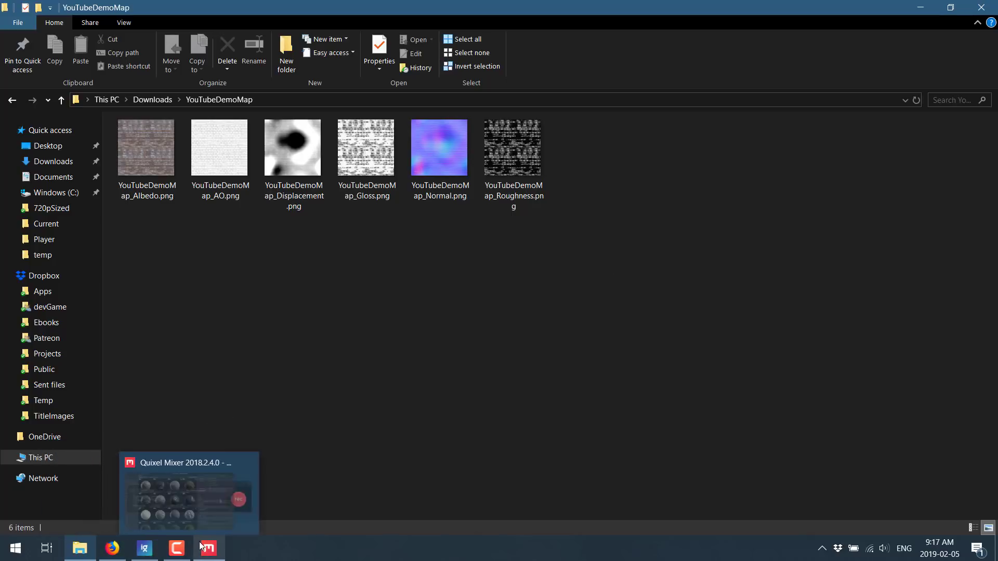
- Switch back to the Quixel Mixer window showing the Wet Mud puddle project
{"action": "left_click", "coordinate": [149, 546]}
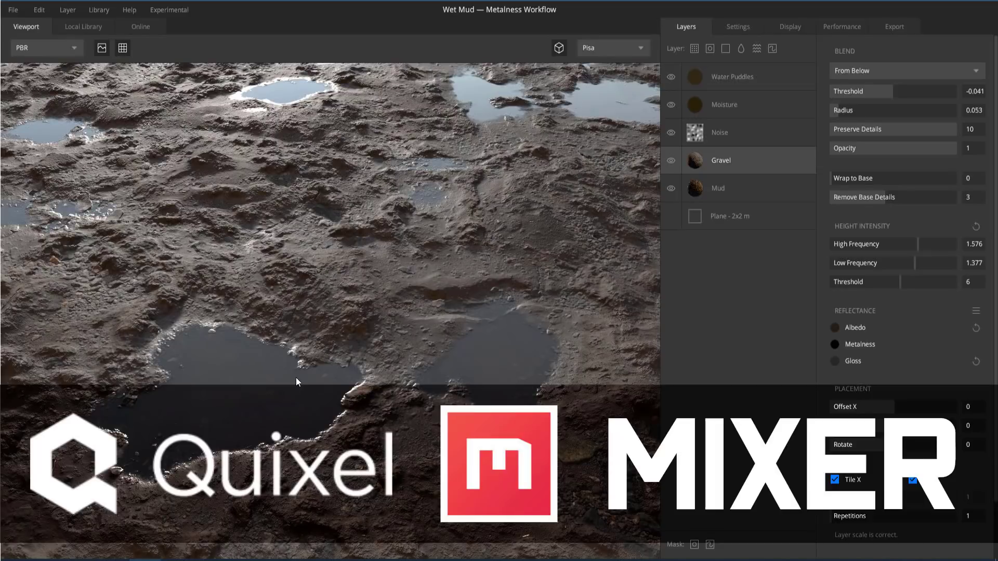